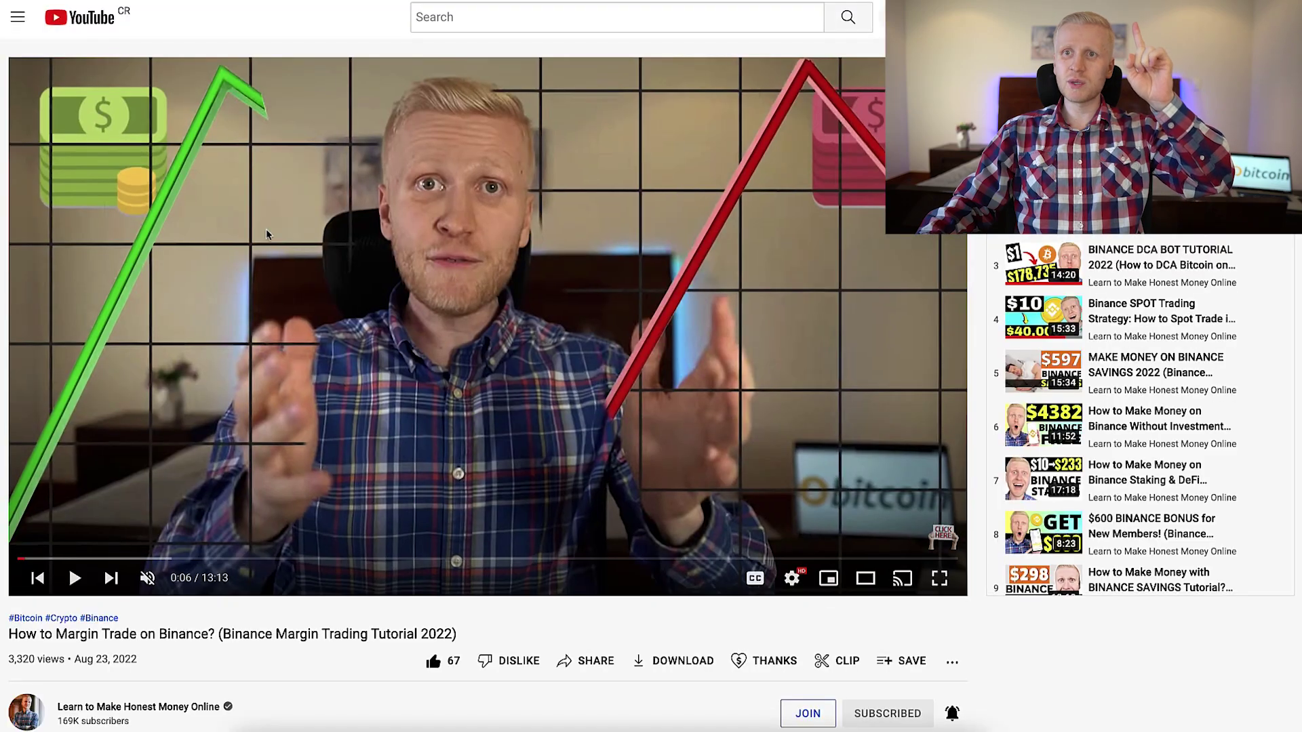
Scroll the YouTube description and follow its bonus link to the 'Welcome to Binance!' sign-up page
scroll(192, 547, down, 3)
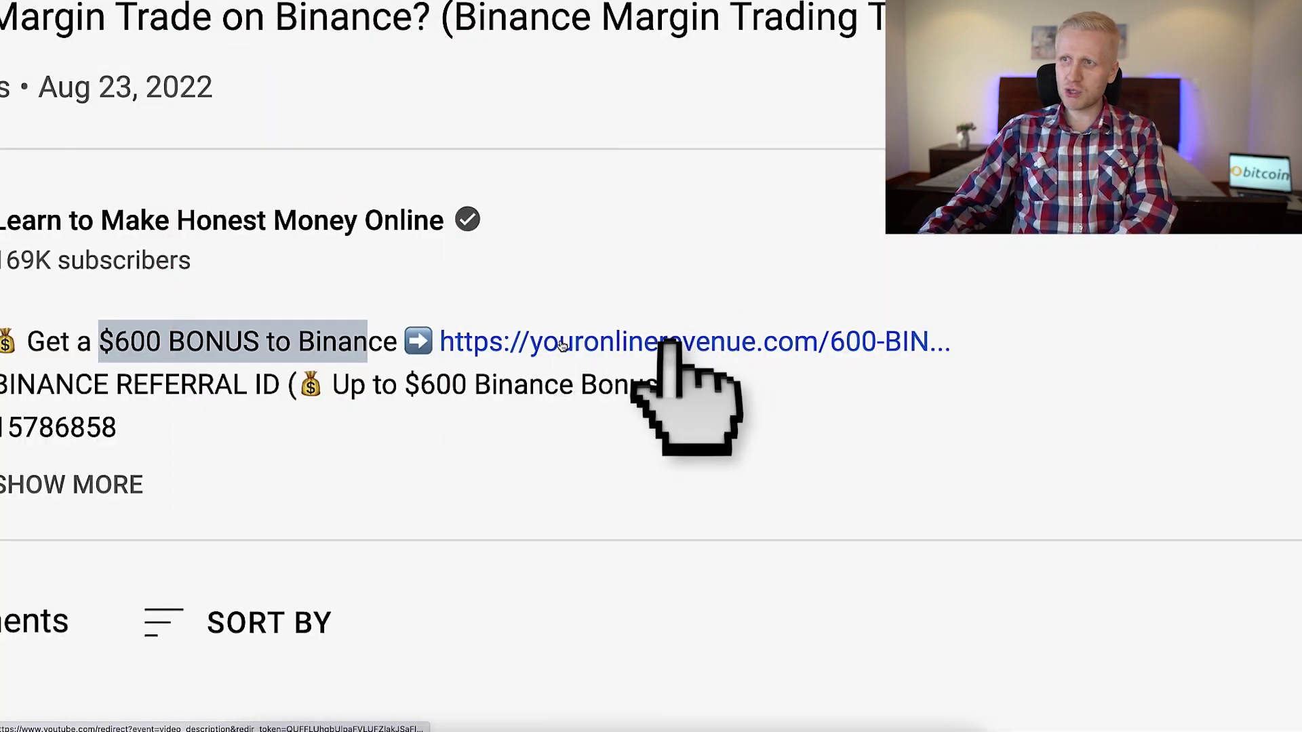
click(562, 346)
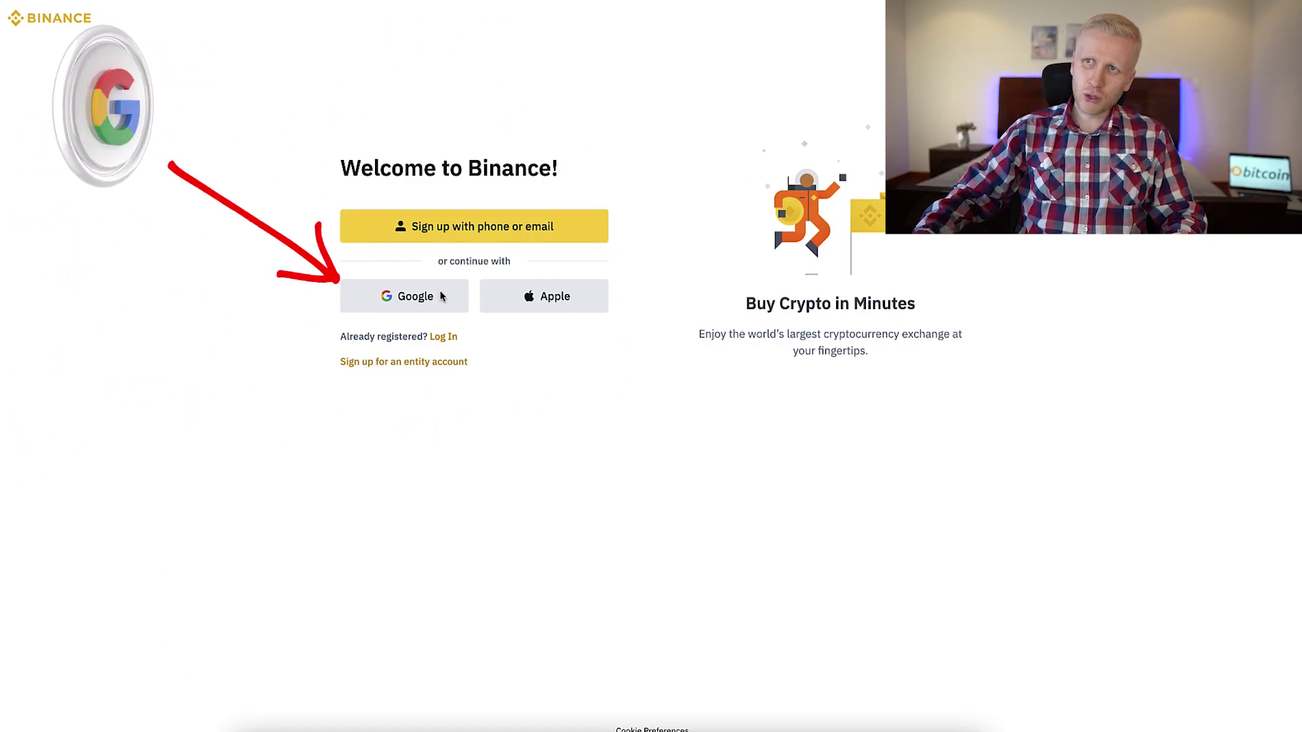
Start a Google sign-up, then go to the BTC/USDT margin trading page
click(441, 296)
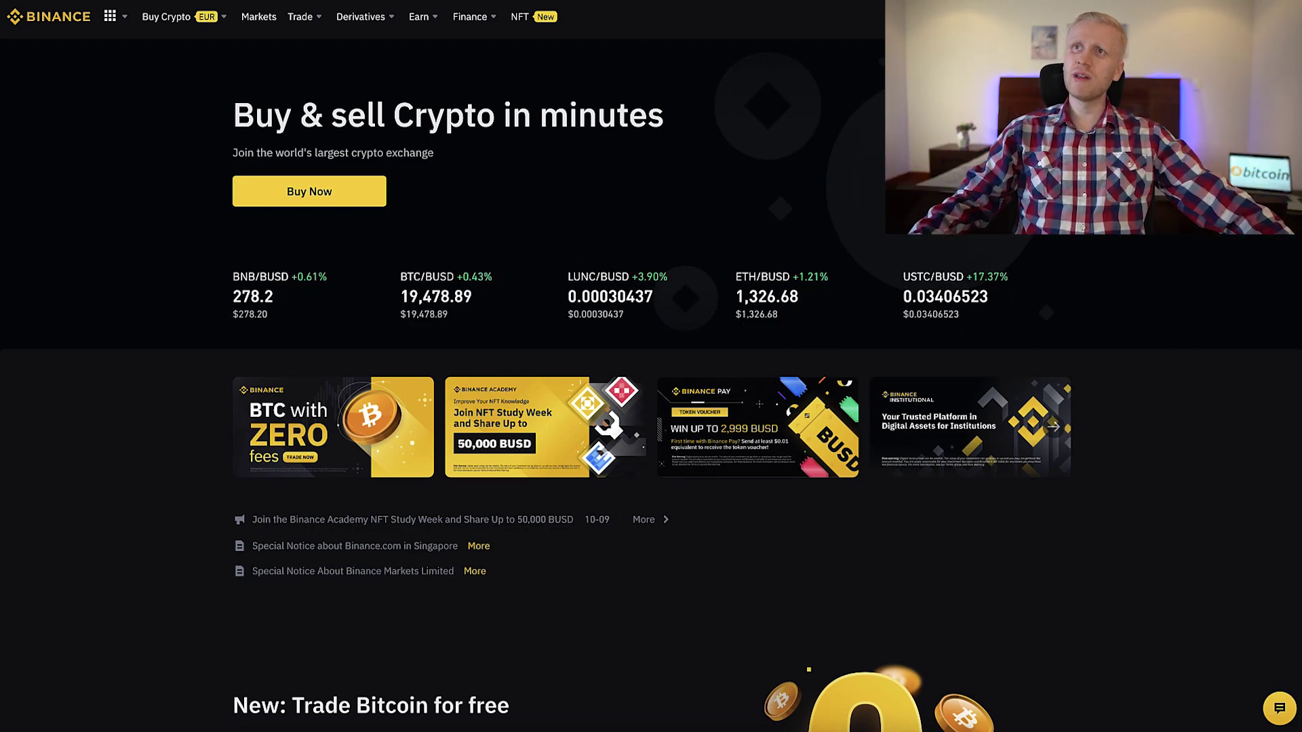
mouse_move(292, 15)
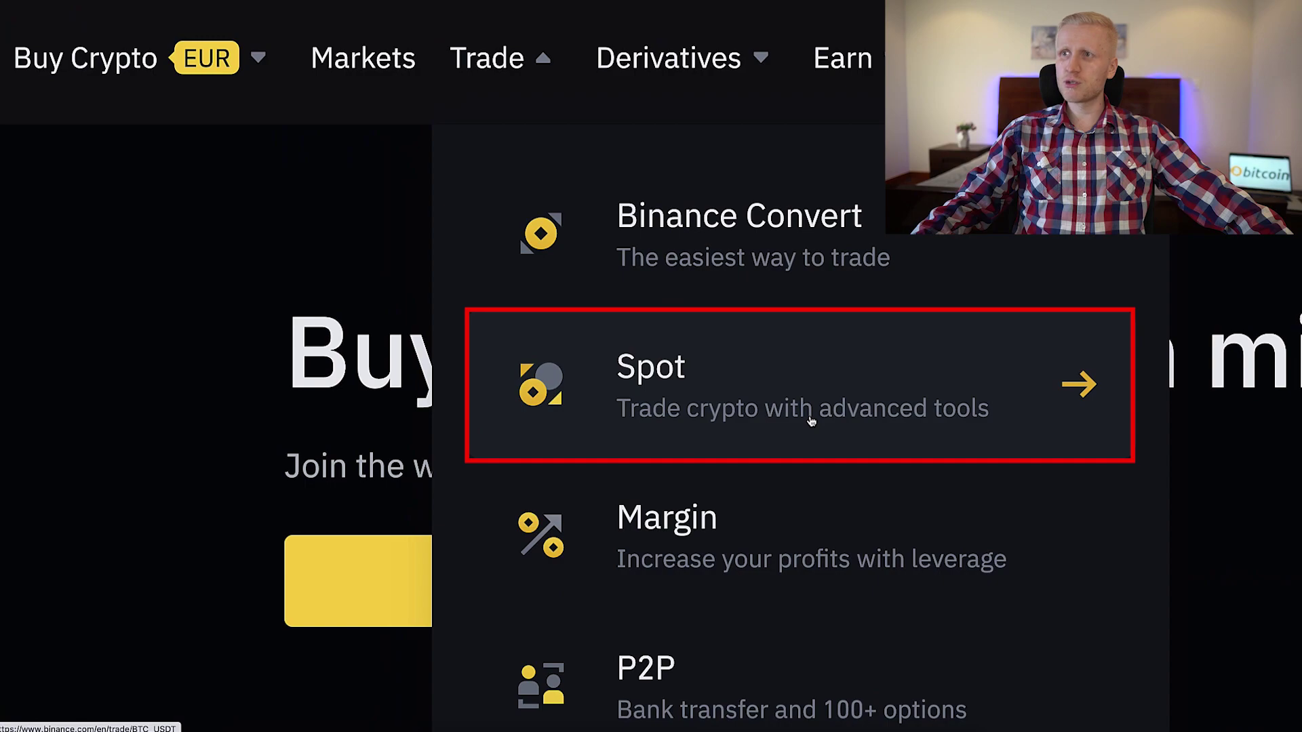
scroll(811, 421, down, 2)
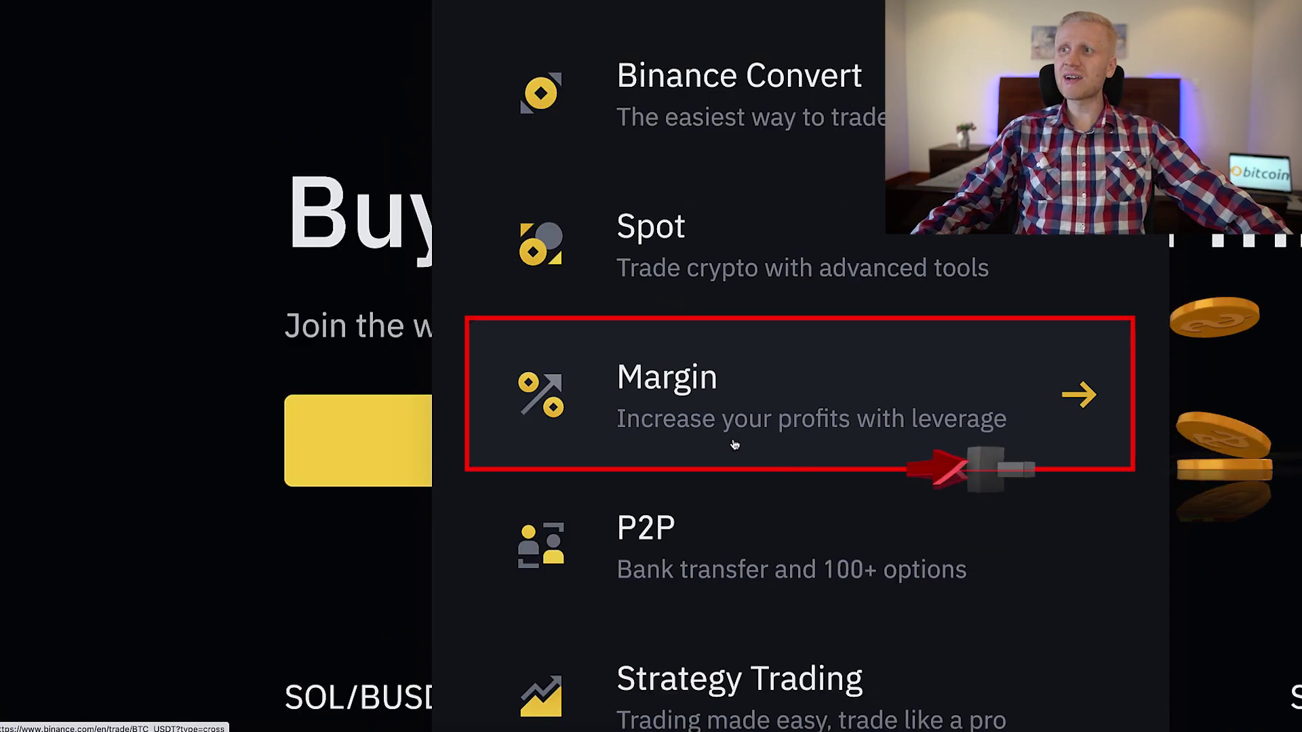
click(659, 418)
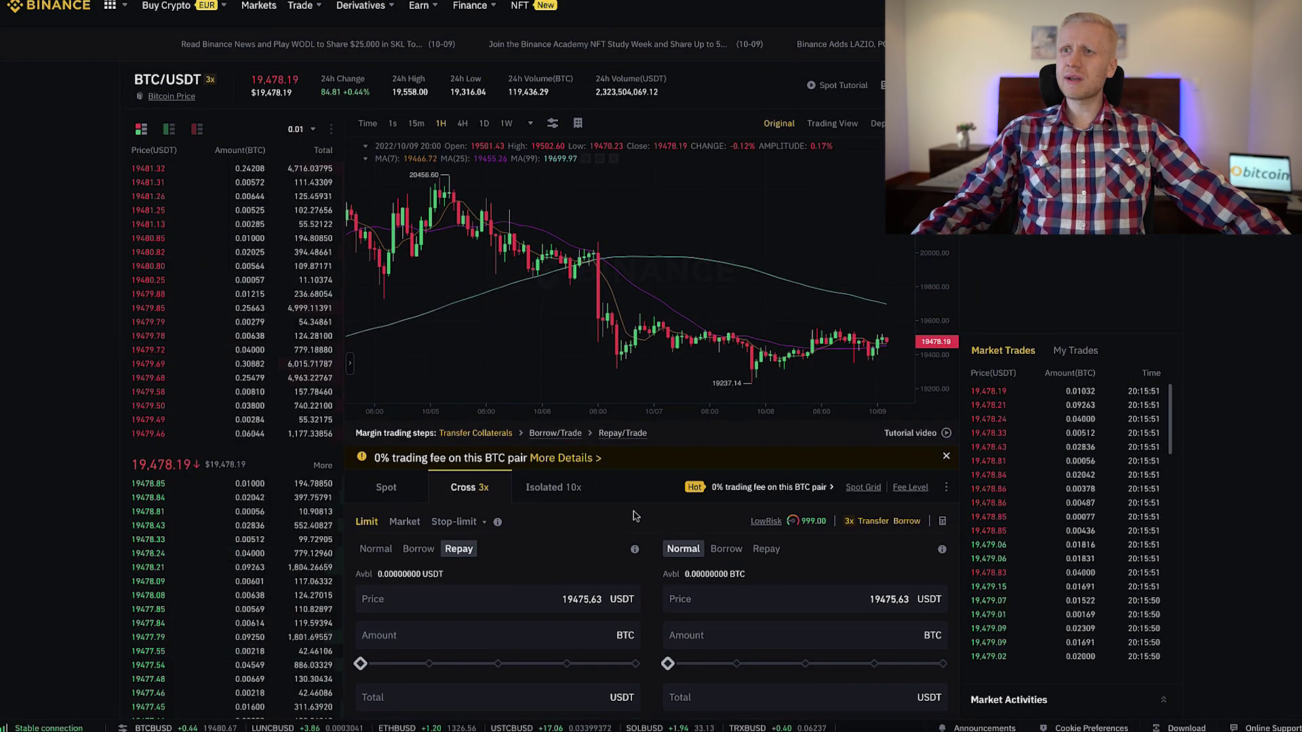
Compare Isolated 10x with Cross 3x, keep Cross 3x, and list the BUSD pairs
click(545, 494)
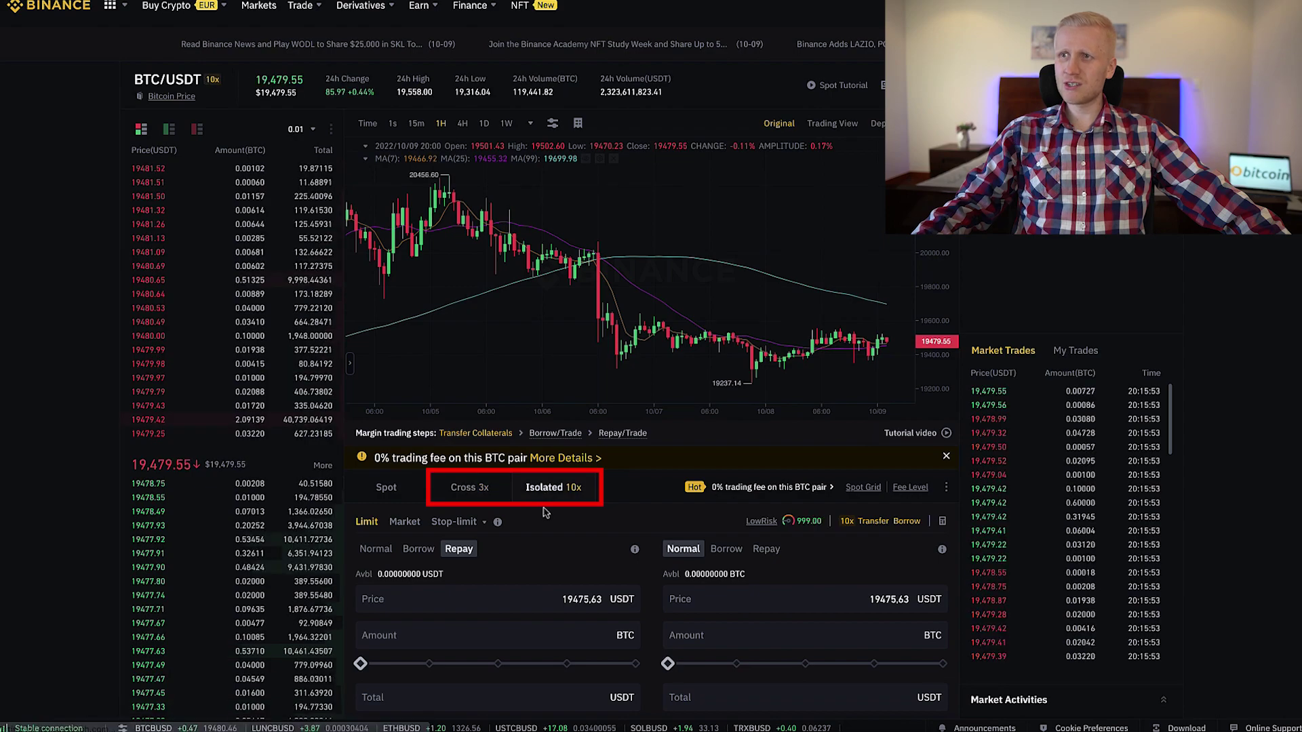
click(465, 493)
click(1043, 118)
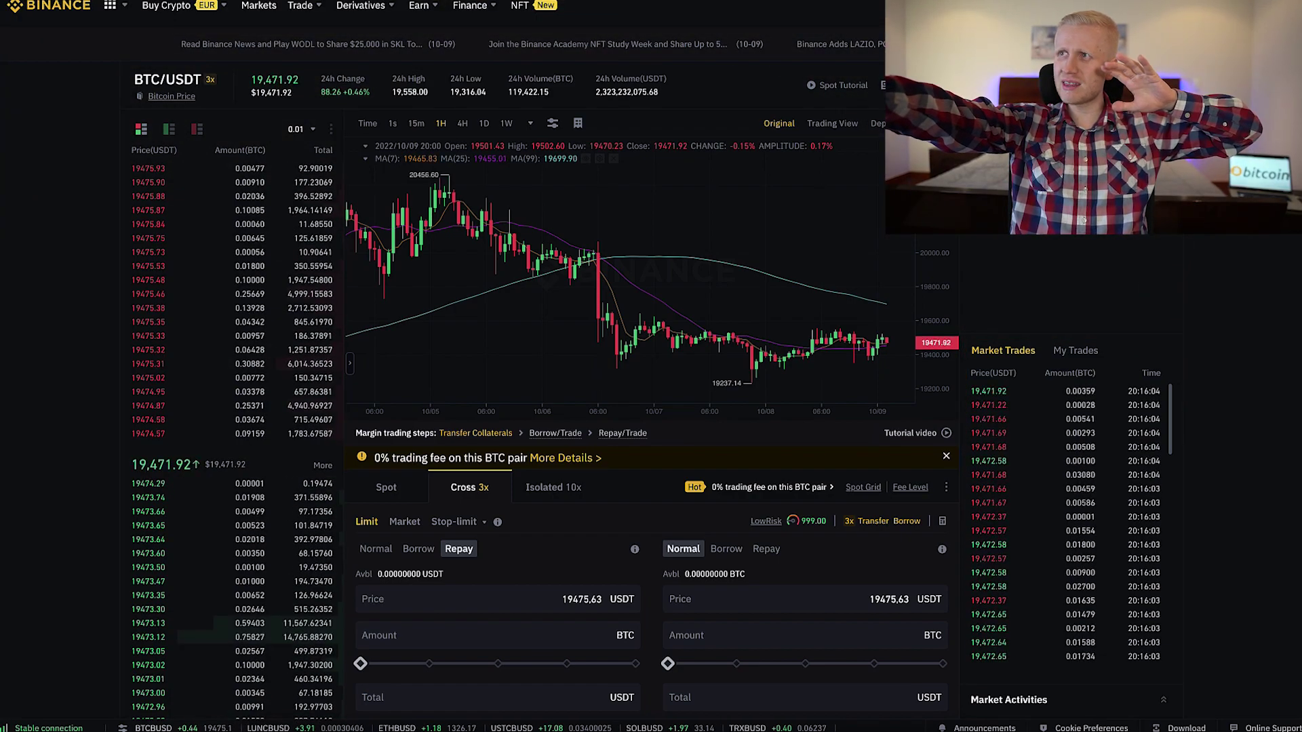
scroll(700, 516, down, 3)
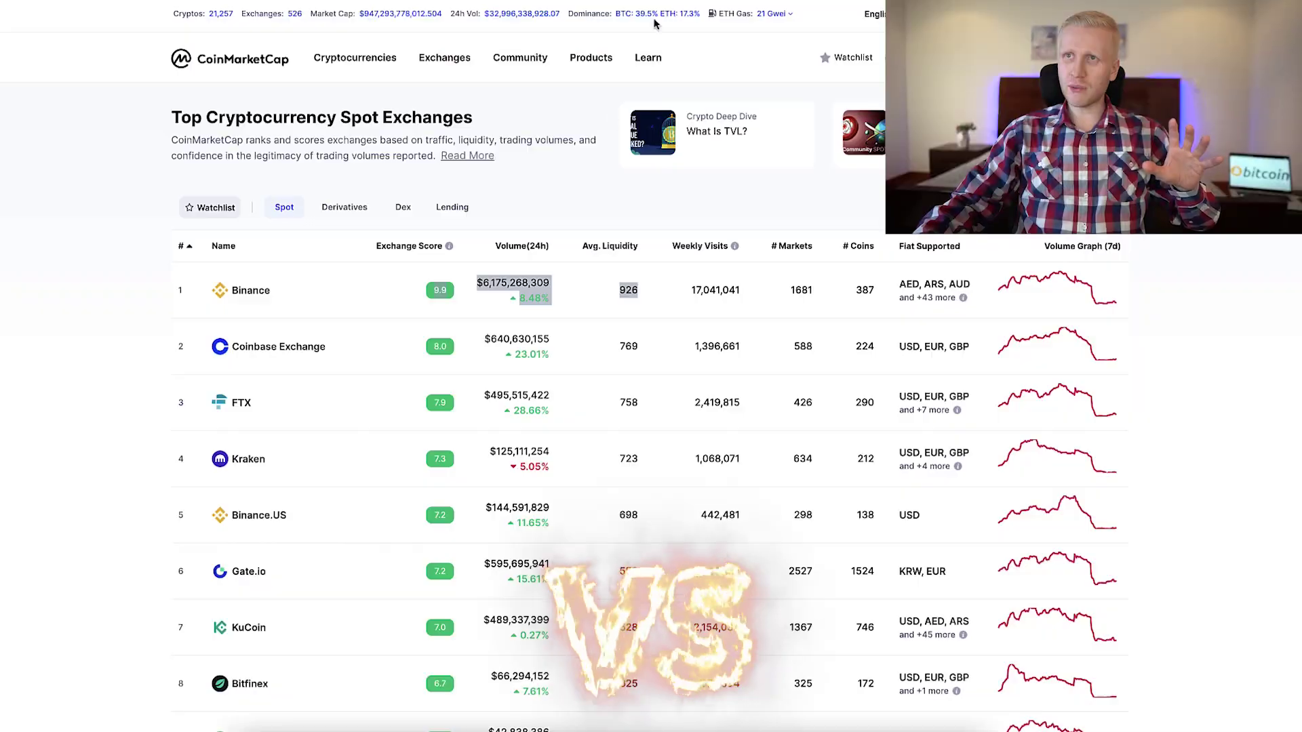
scroll(572, 325, down, 5)
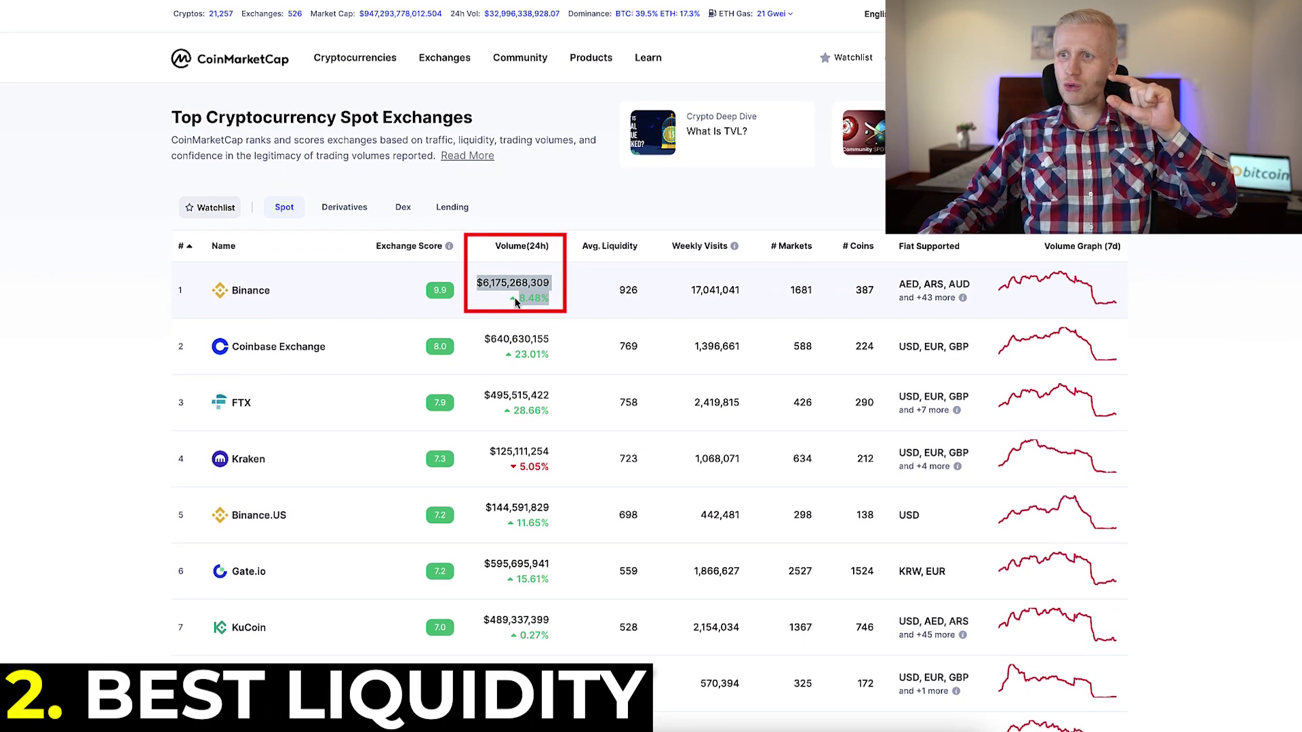
scroll(515, 302, down, 5)
scroll(515, 302, up, 3)
scroll(515, 303, up, 3)
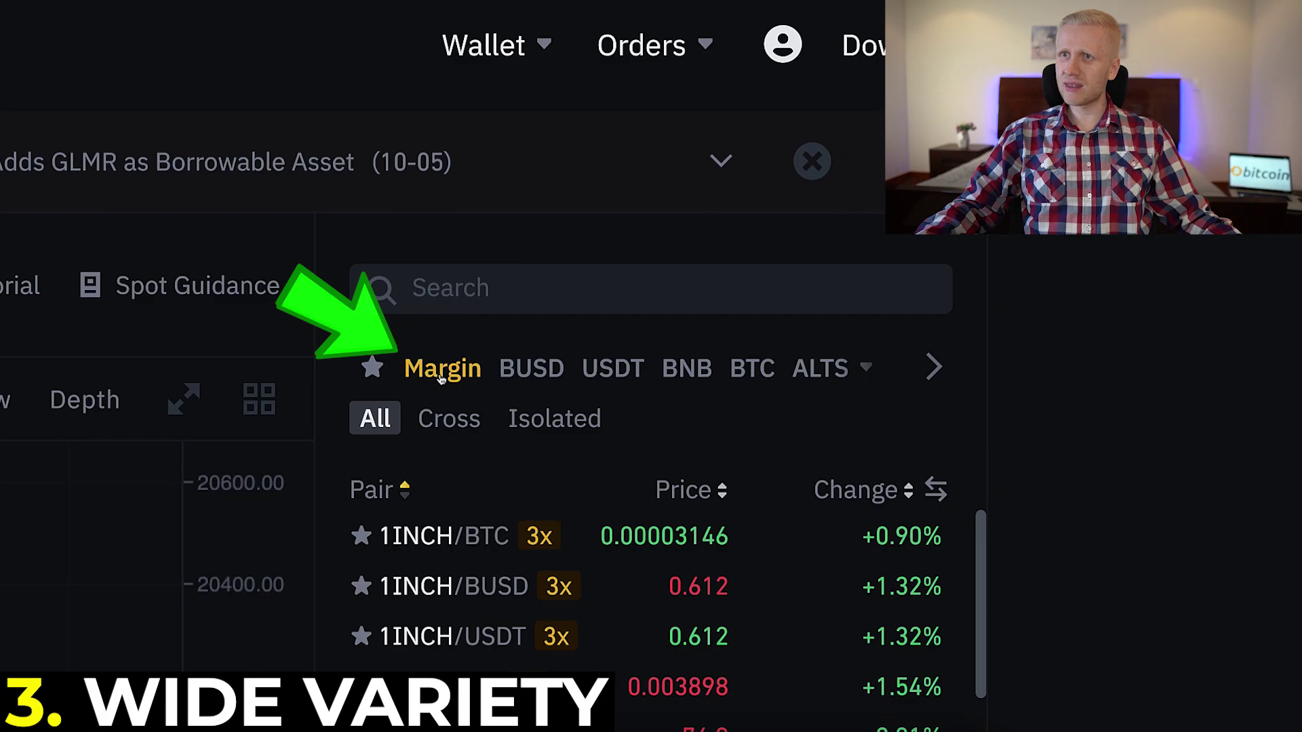
Scroll through the margin pair list, then apply the Cross filter to keep only cross-margin pairs
scroll(742, 663, down, 5)
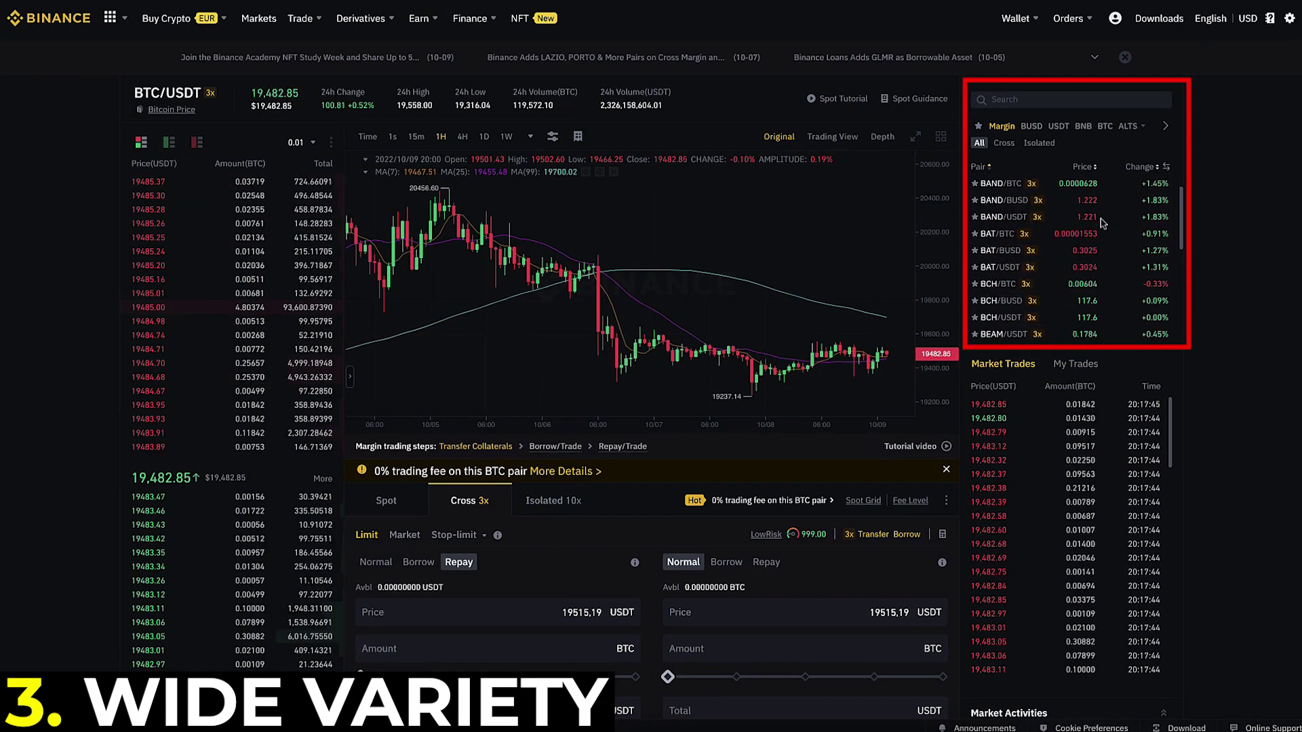
scroll(1101, 223, down, 5)
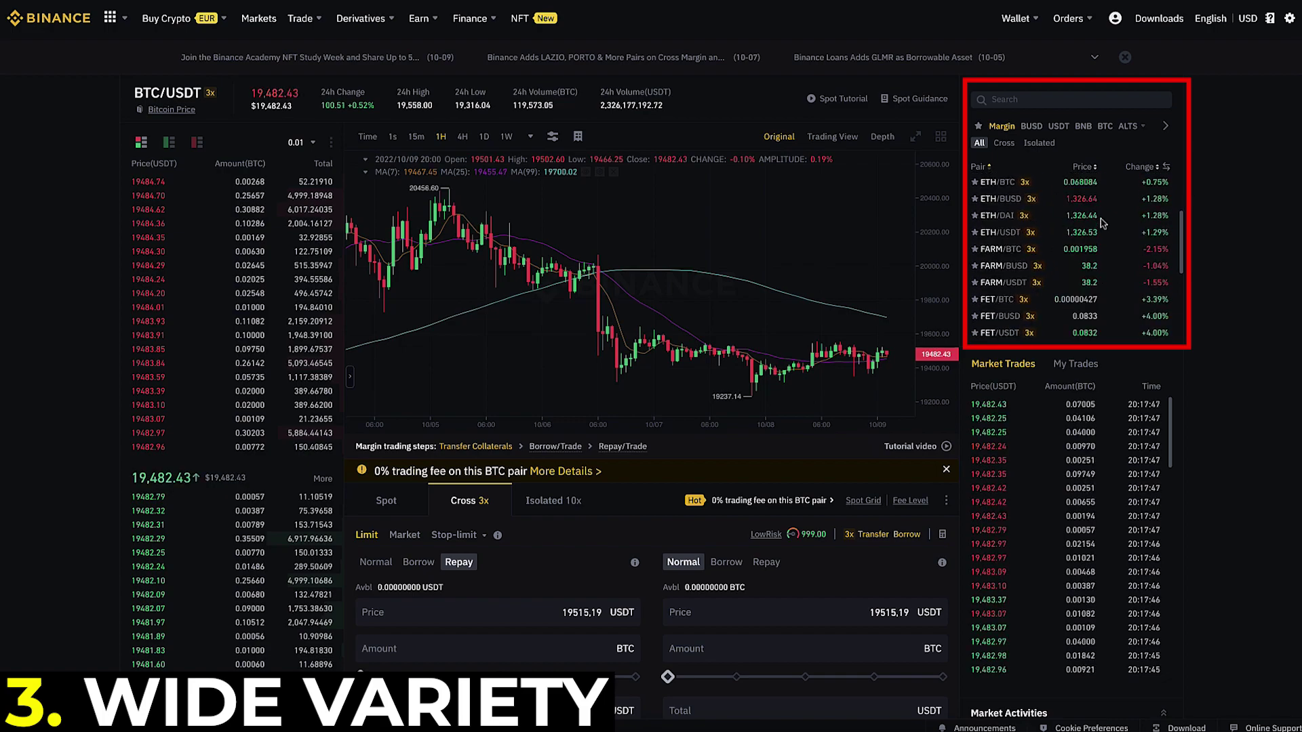
scroll(1101, 223, down, 5)
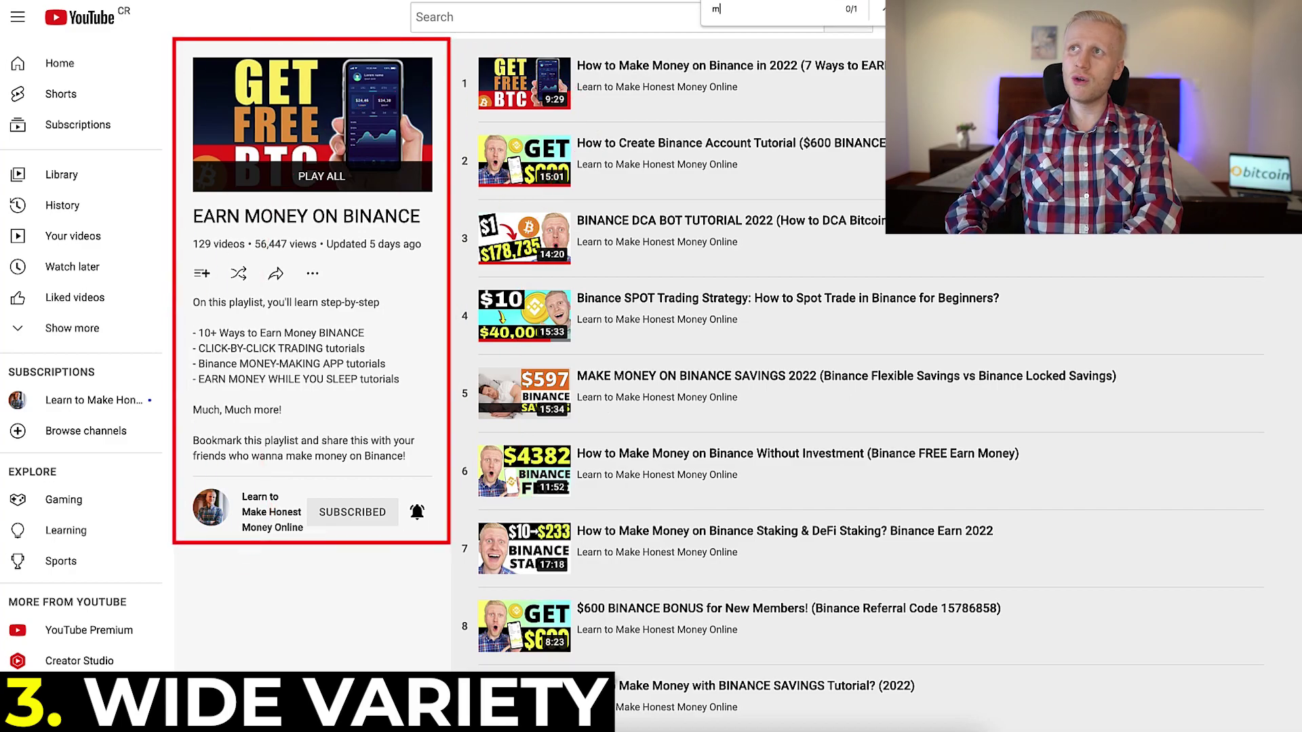
text(argin)
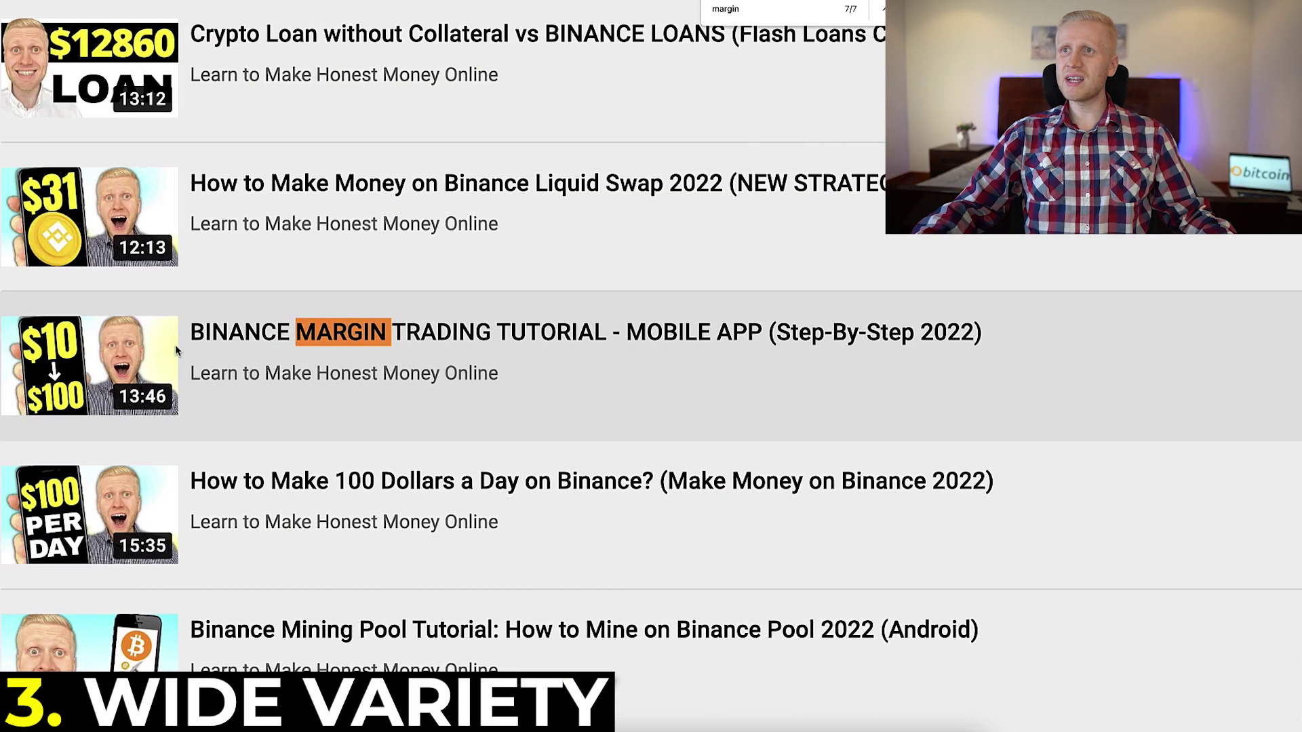
scroll(175, 345, left, 2)
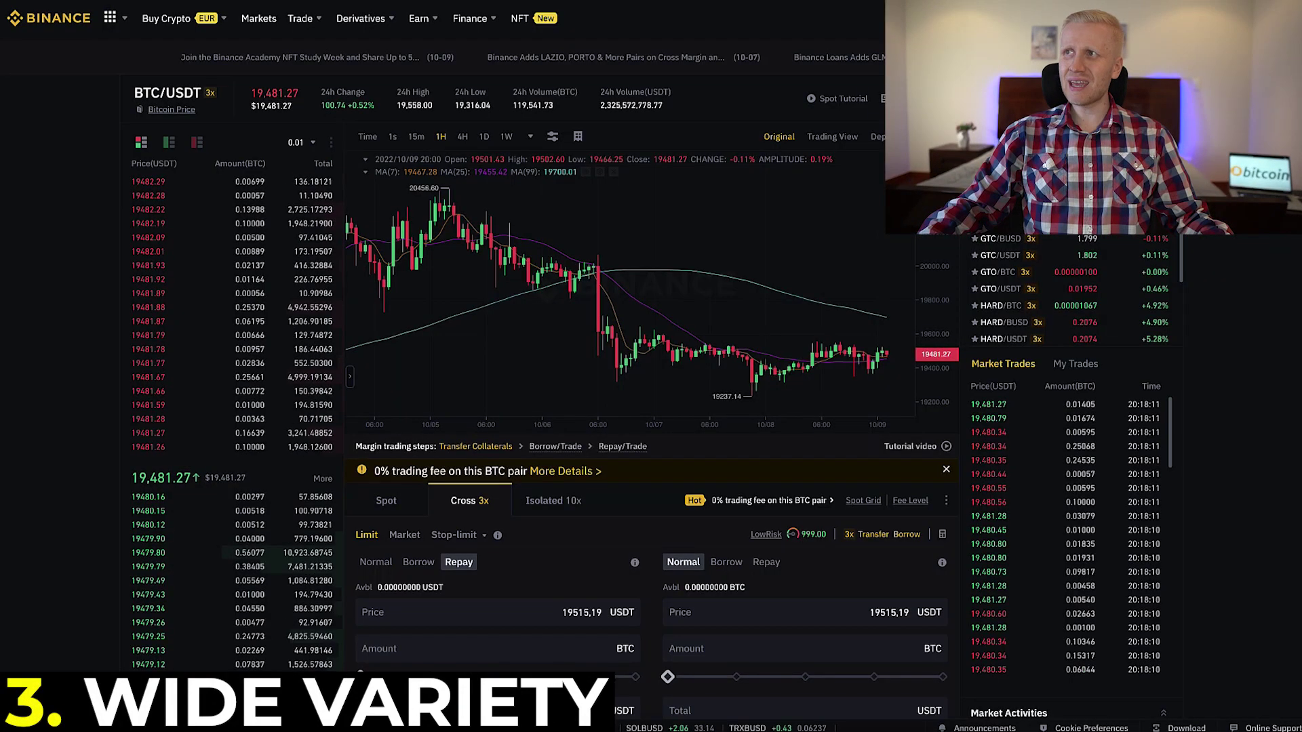
scroll(1072, 292, up, 3)
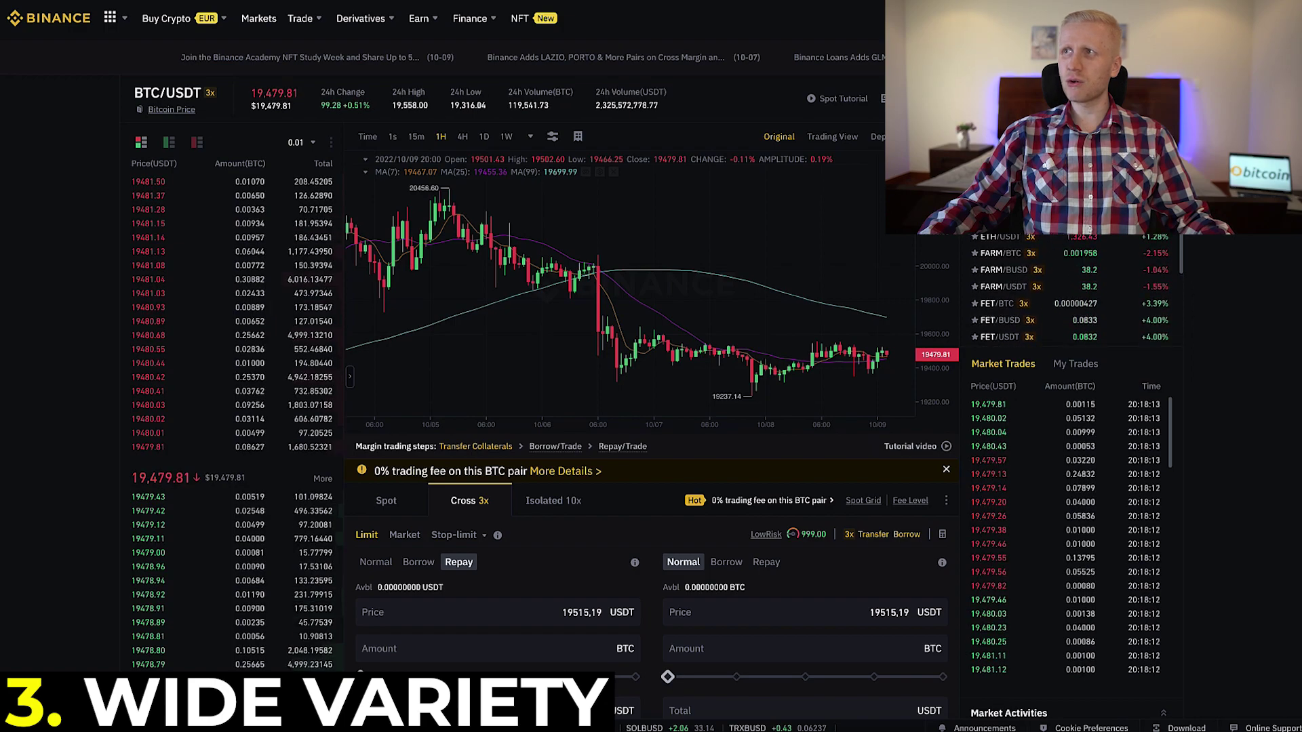
scroll(1071, 271, down, 3)
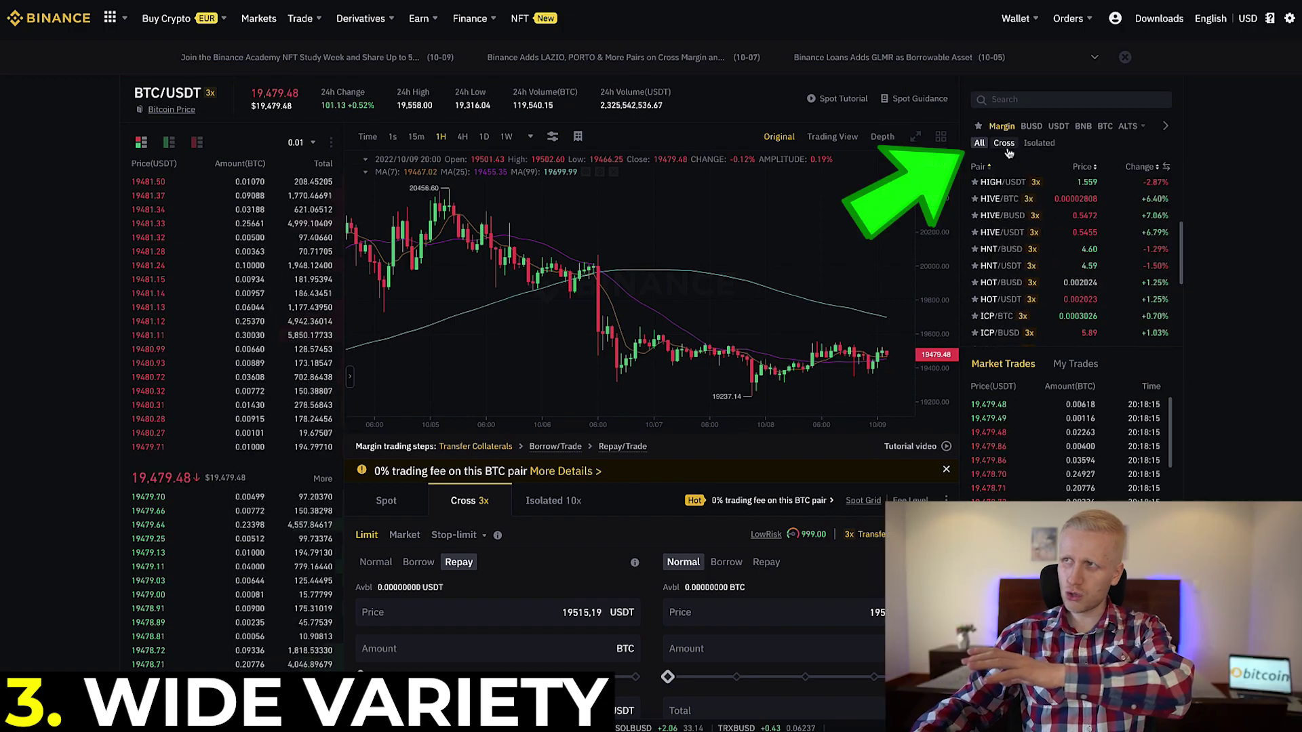
click(1006, 146)
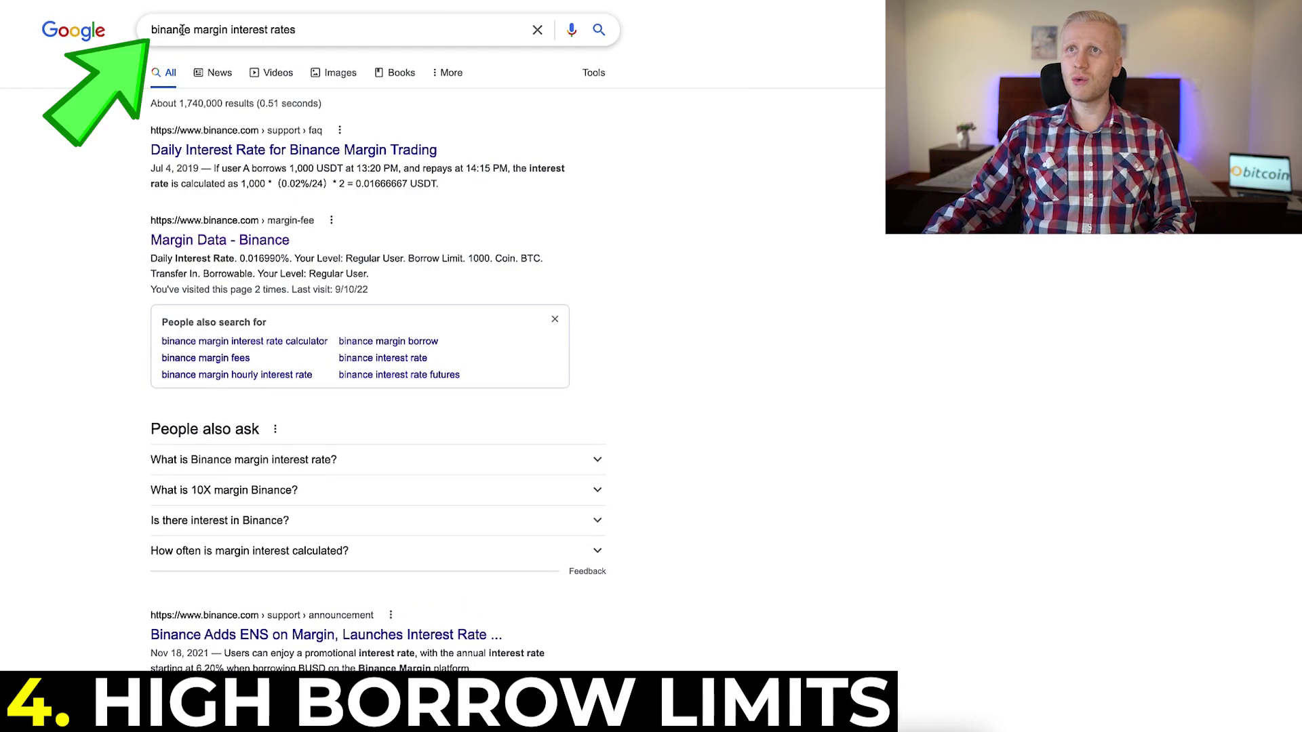
Highlight the 'binance margin interest rates' query and the 'Margin Data - Binance' result title
drag(161, 29, 264, 29)
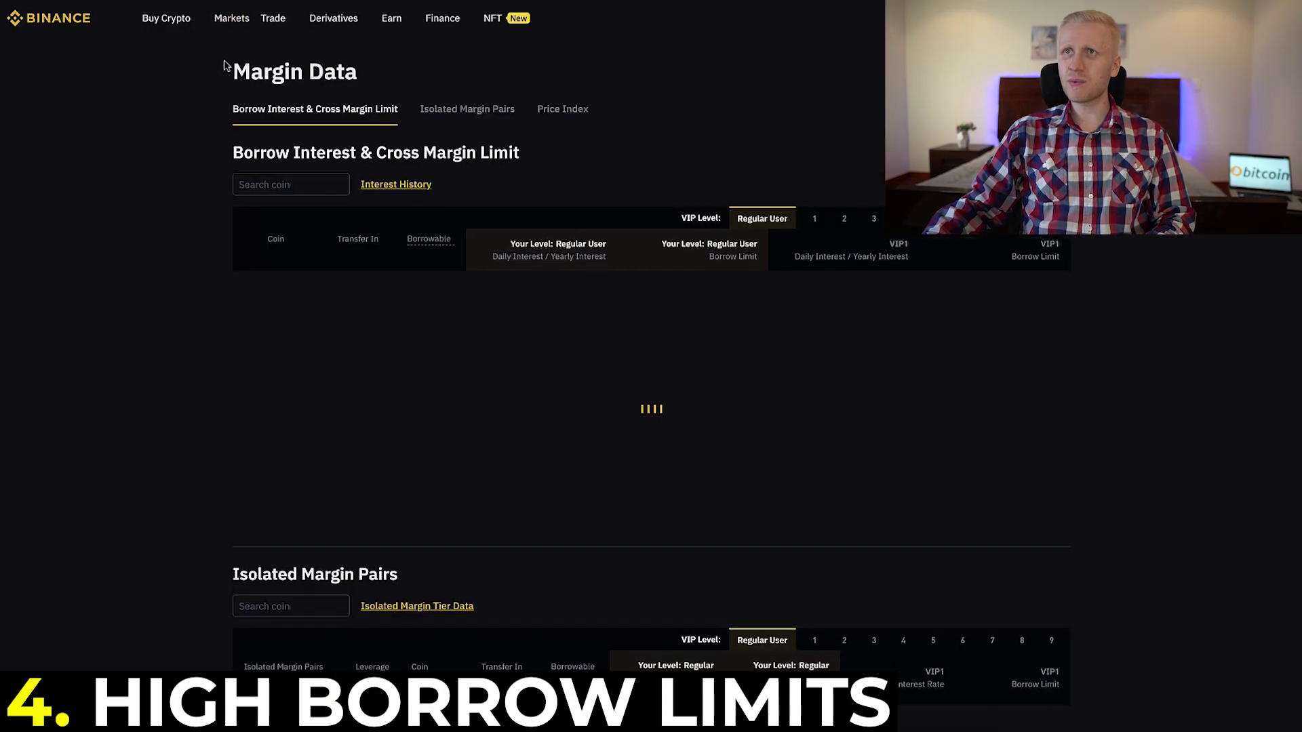
drag(228, 64, 447, 94)
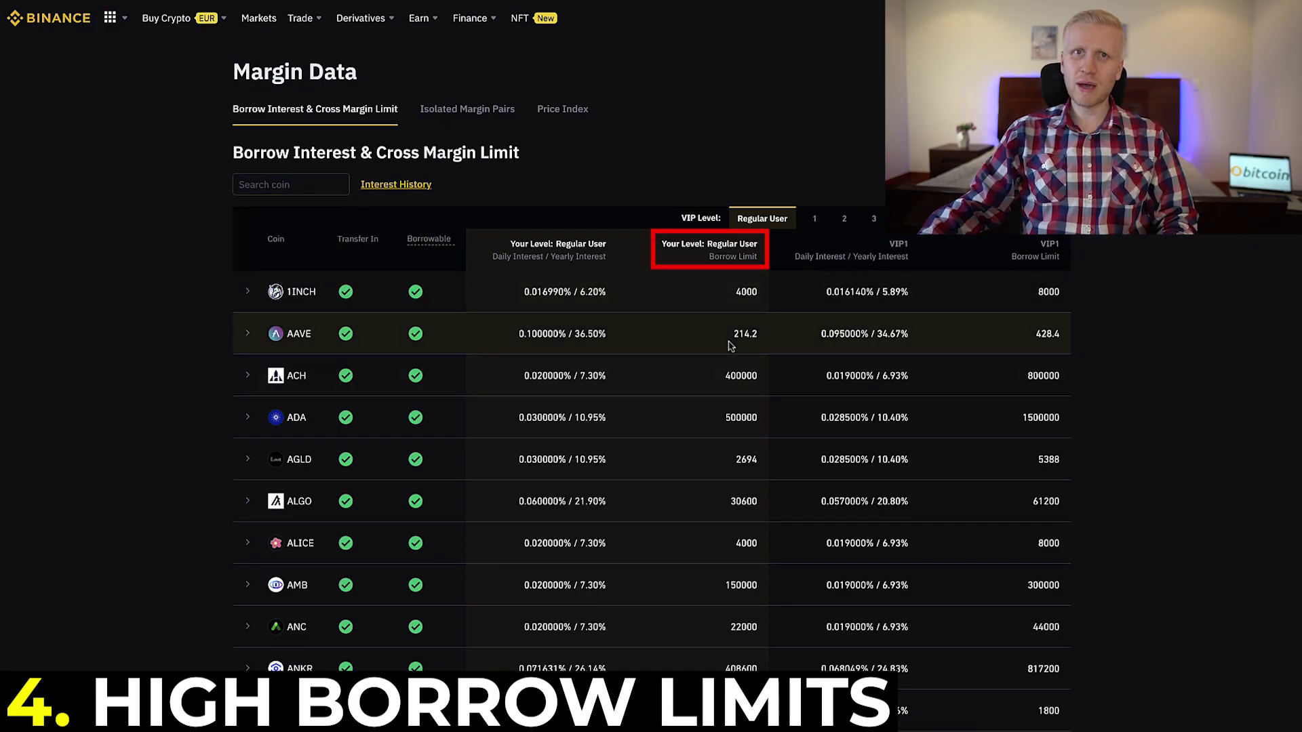
Scroll down and back up through the Margin Data borrow limit table
scroll(731, 346, down, 3)
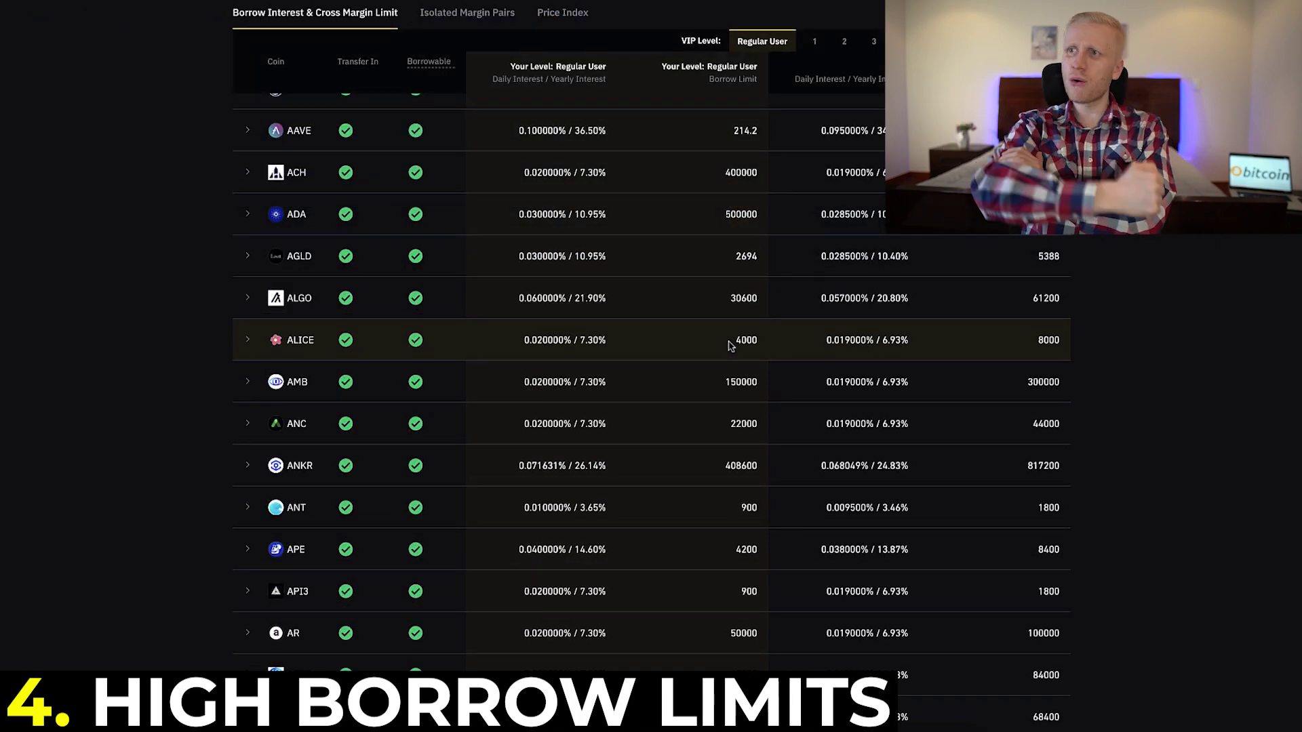
scroll(730, 345, up, 3)
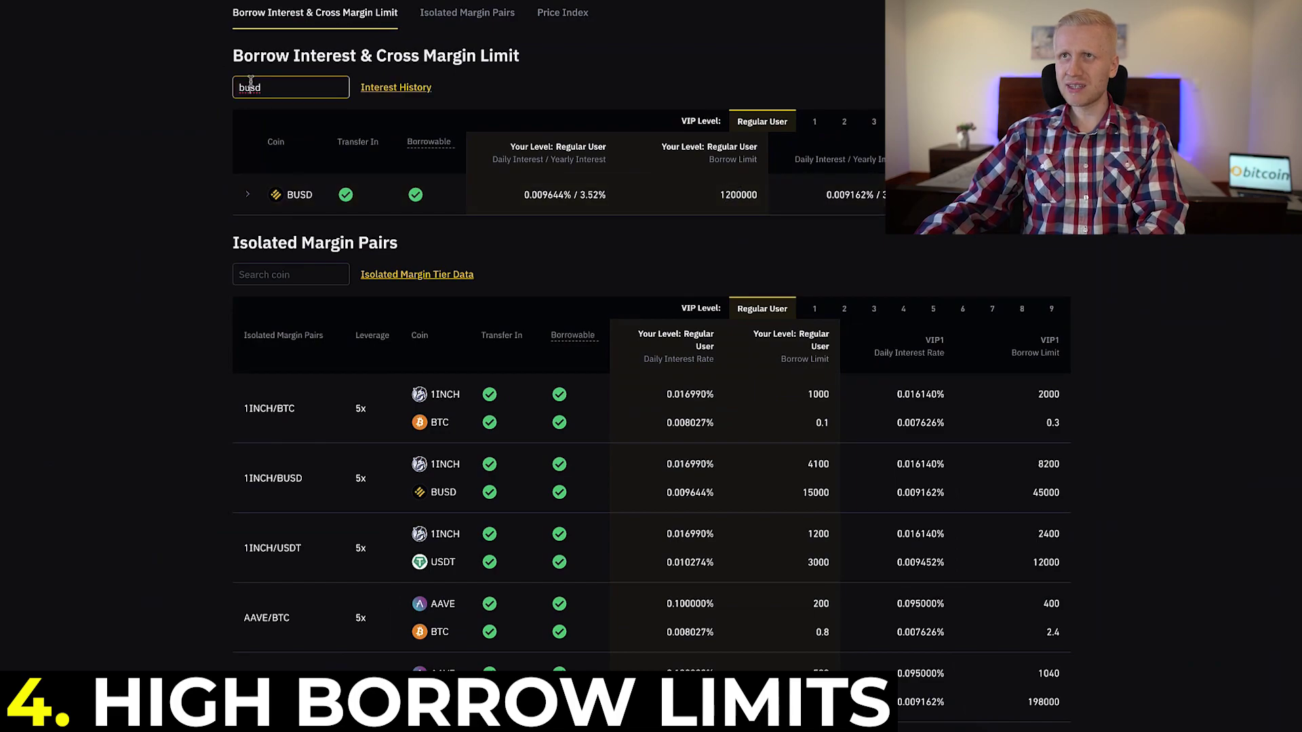
View the VIP 9 borrow limits, noting 18000000, then return to Regular User limits
click(1051, 121)
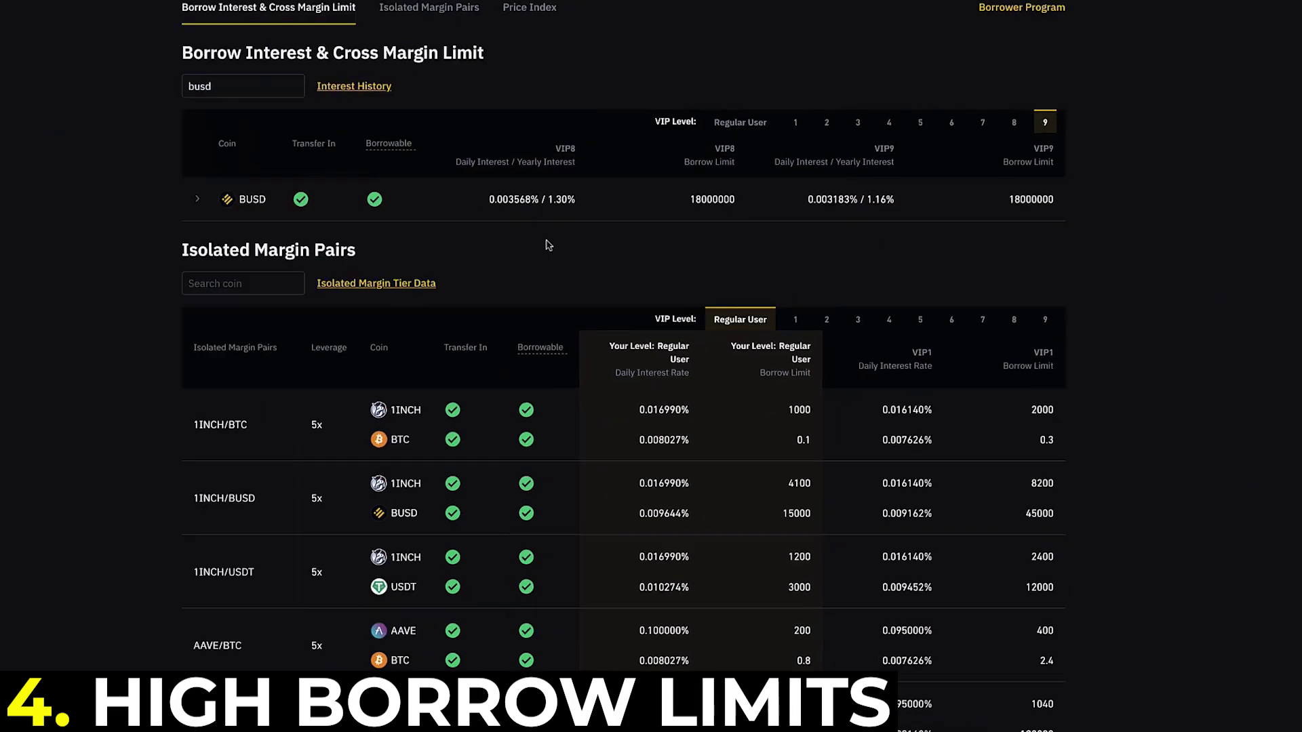
drag(1055, 199, 1036, 199)
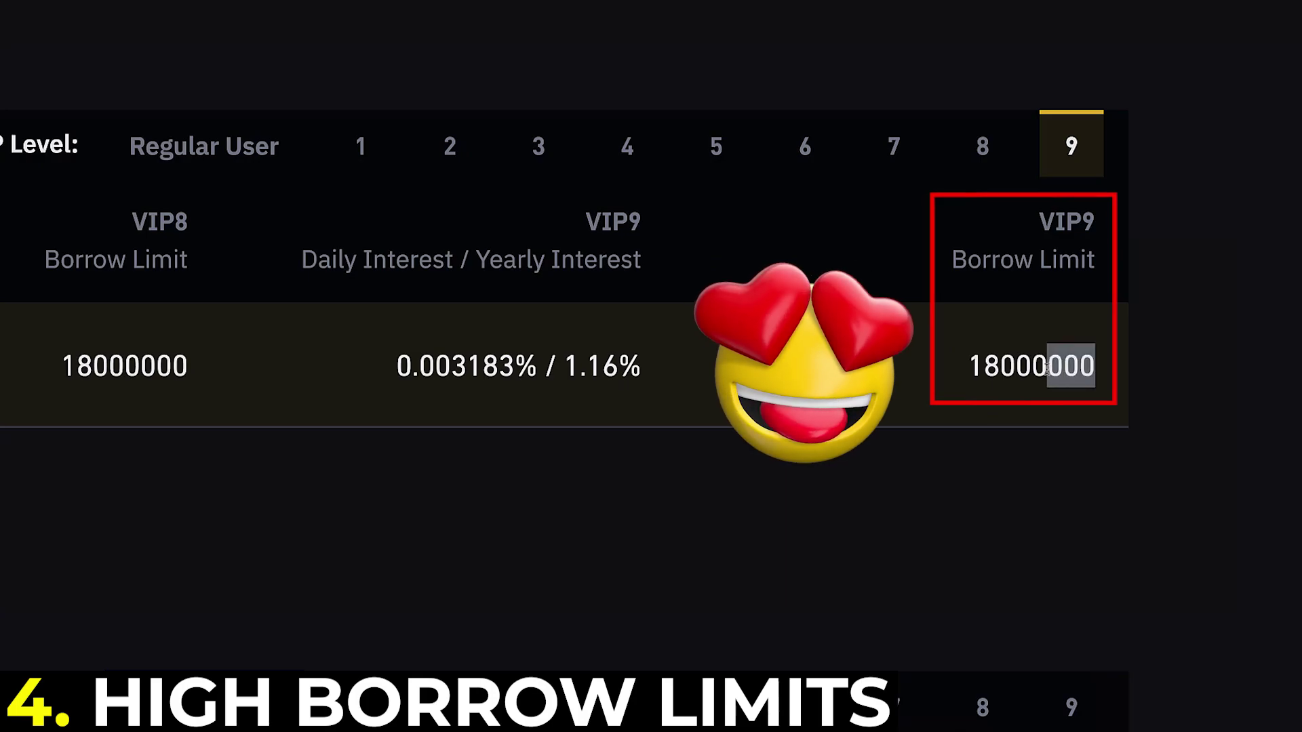
drag(1046, 367, 1046, 367)
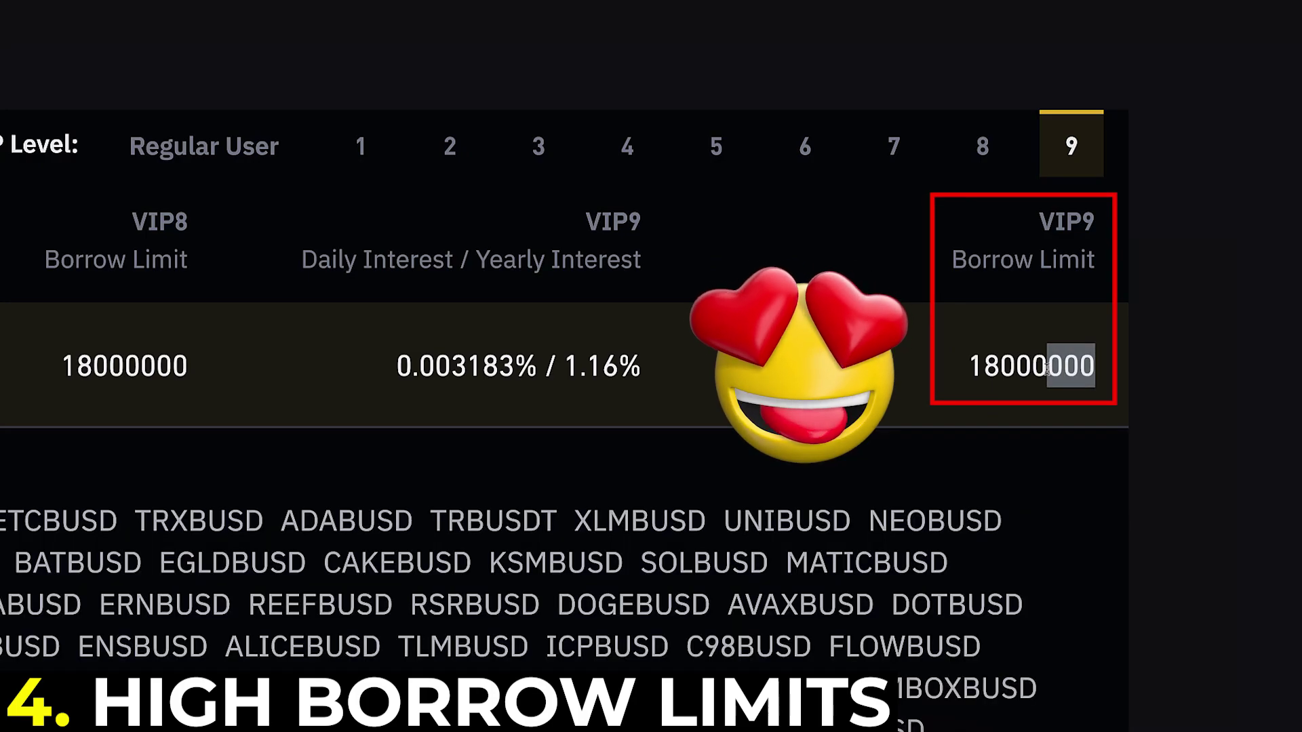
click(763, 123)
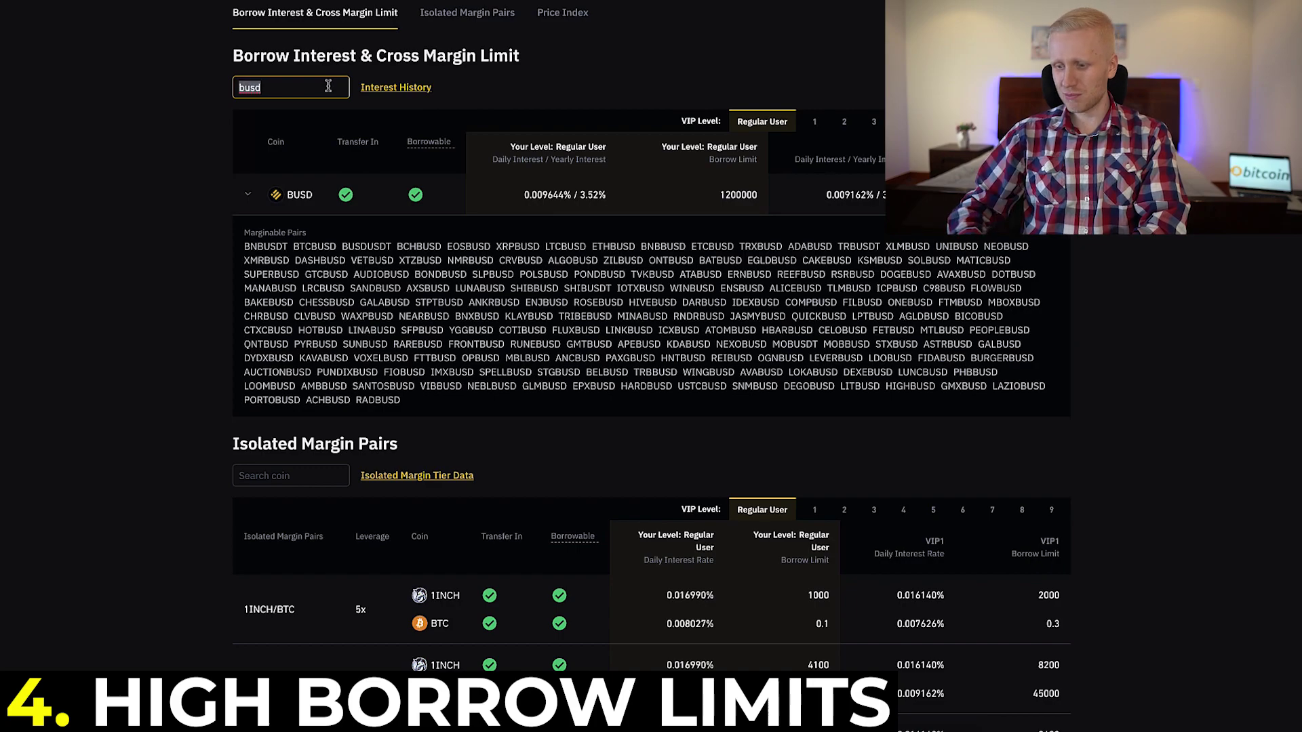
Look up Regular User limits for USDT (500000) and BTC (66), then BTC's VIP 9 limit of 1650
text(usdt)
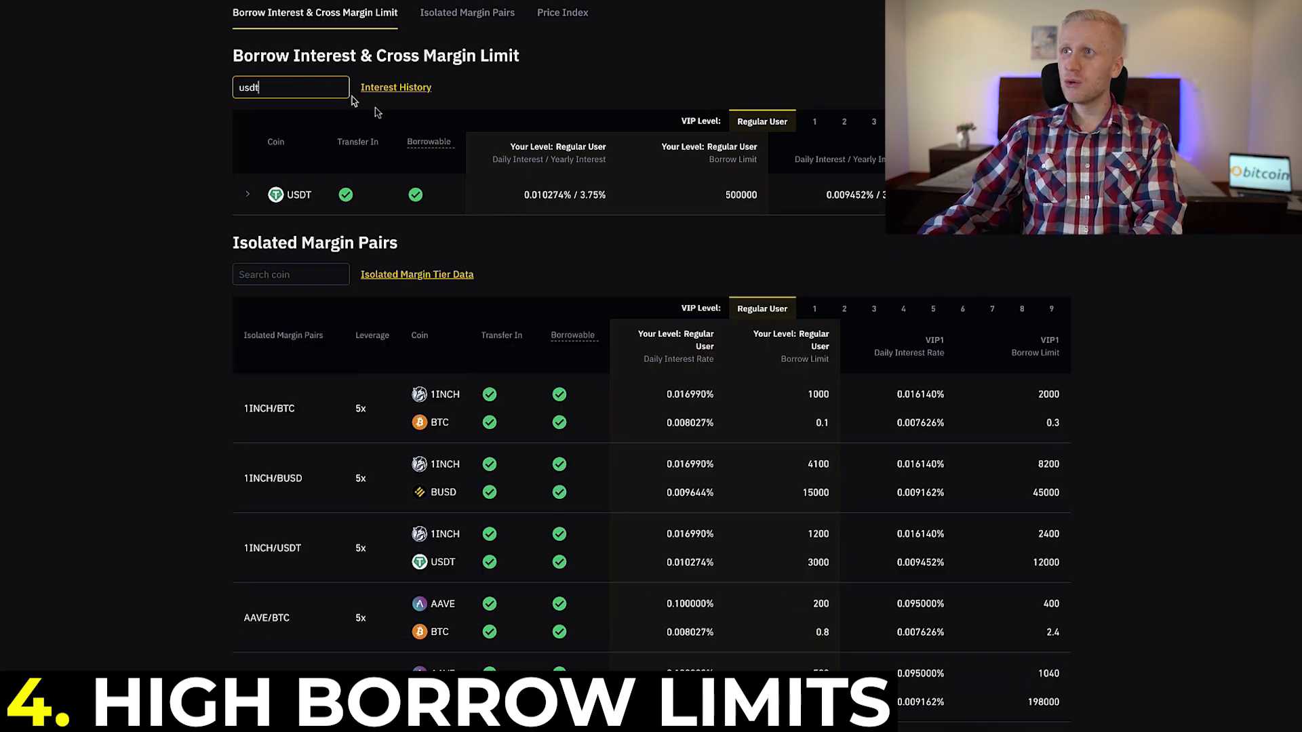
drag(753, 189, 730, 189)
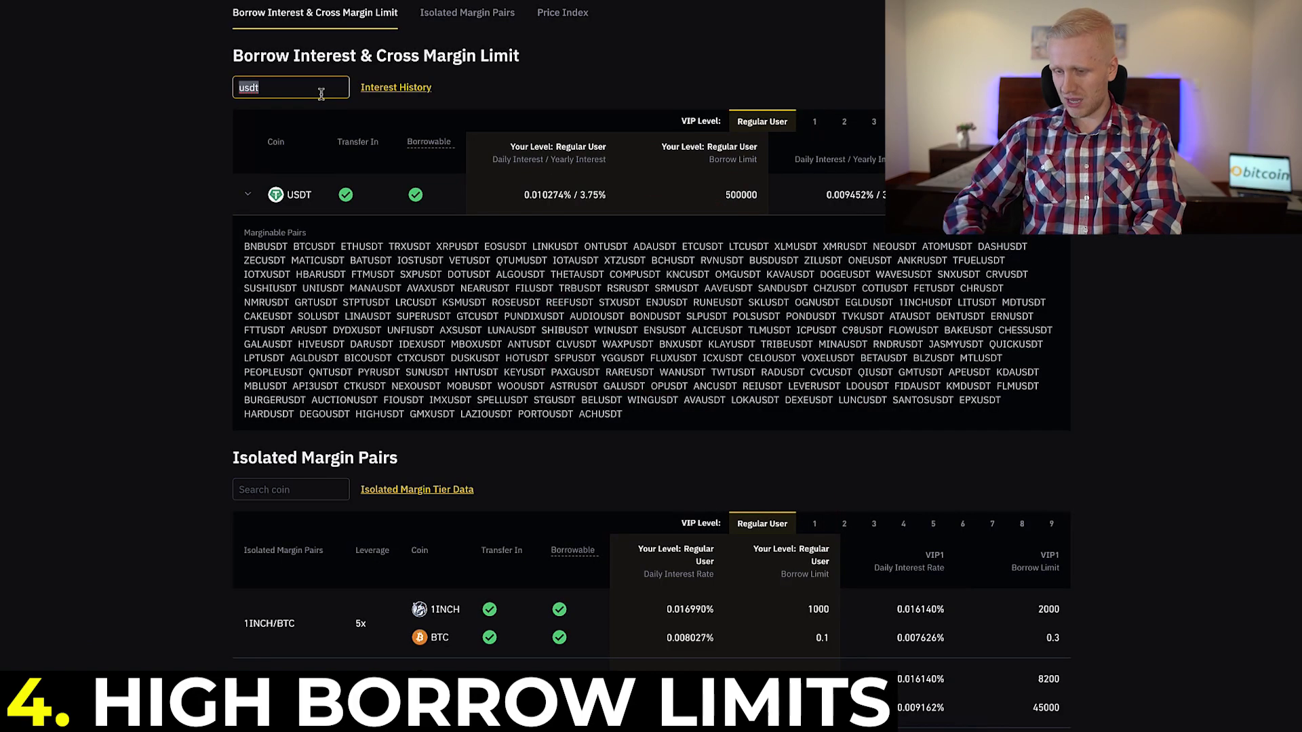
text(btc)
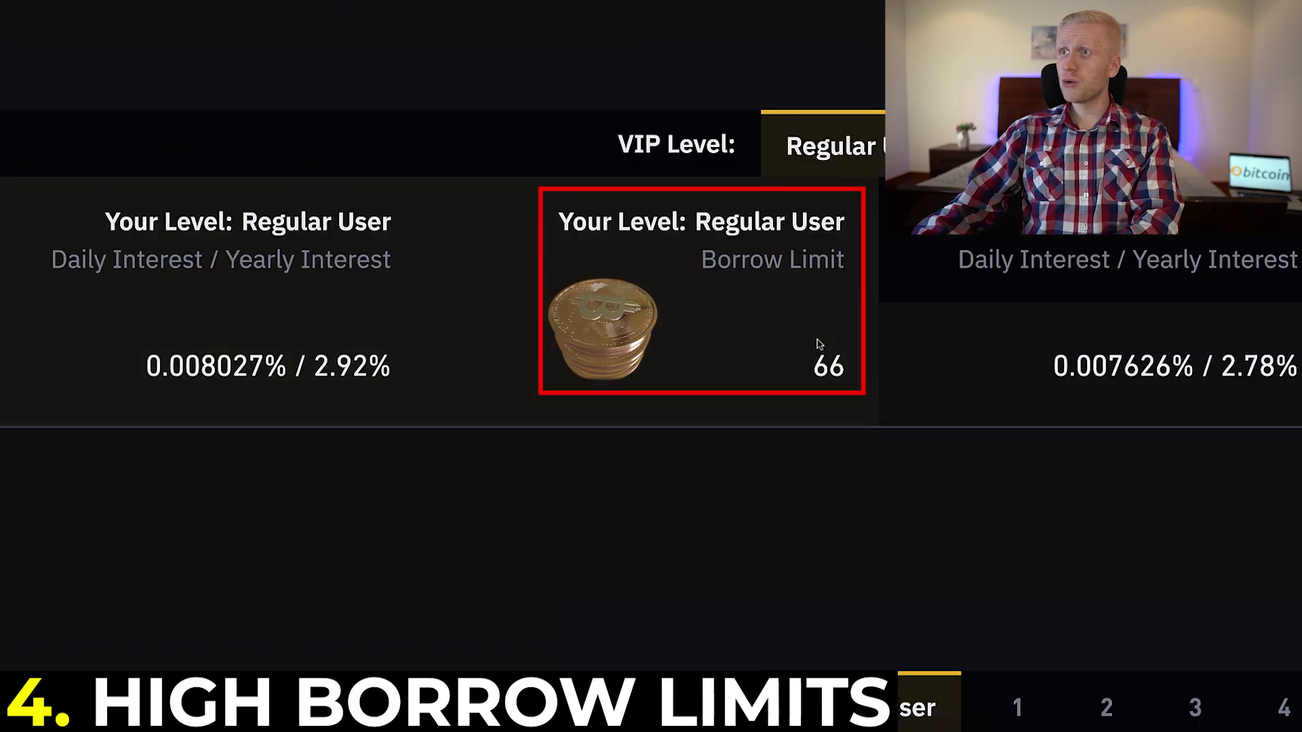
drag(770, 194, 747, 195)
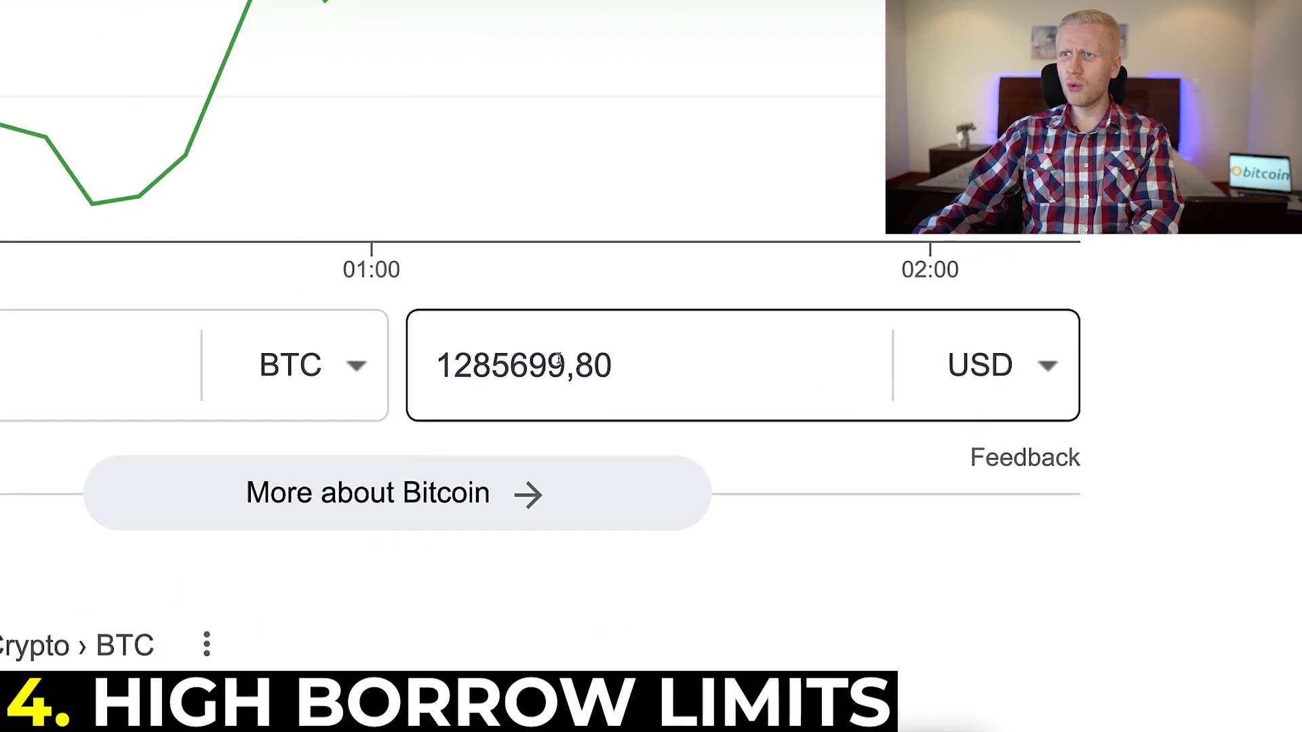
drag(558, 361, 502, 365)
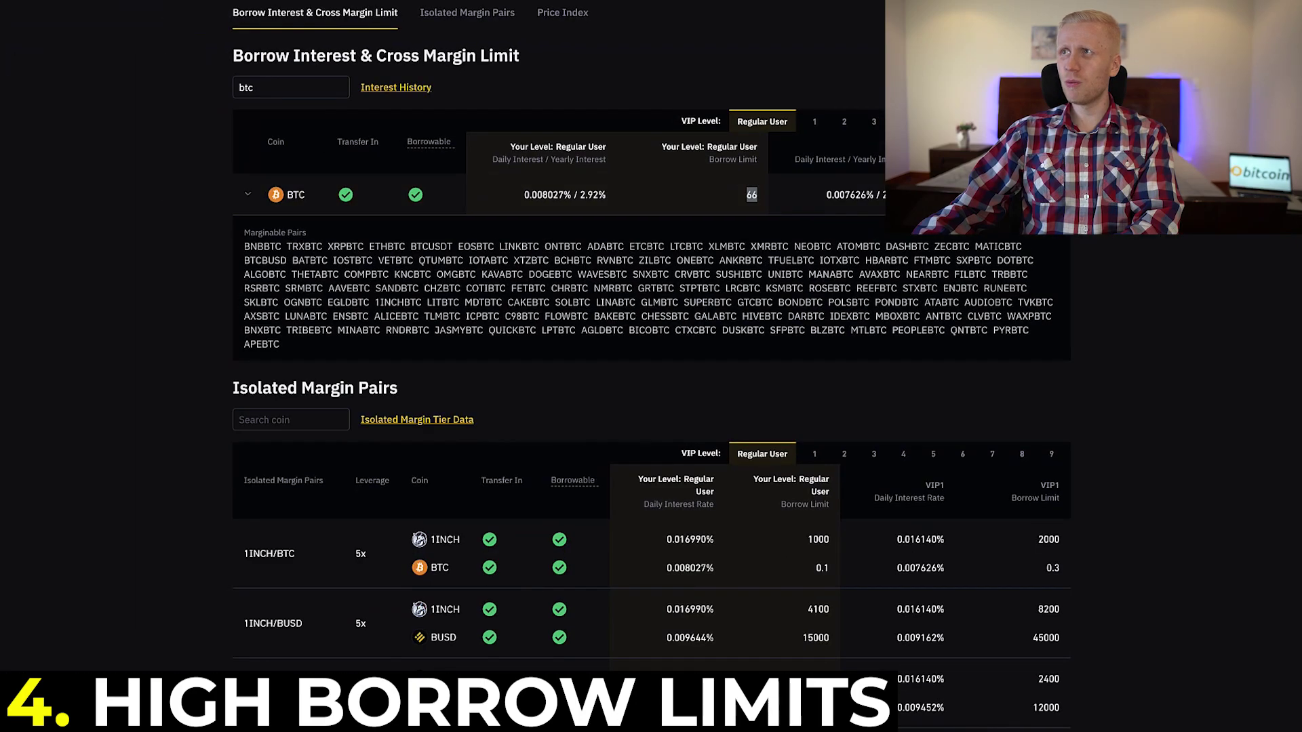
click(1051, 122)
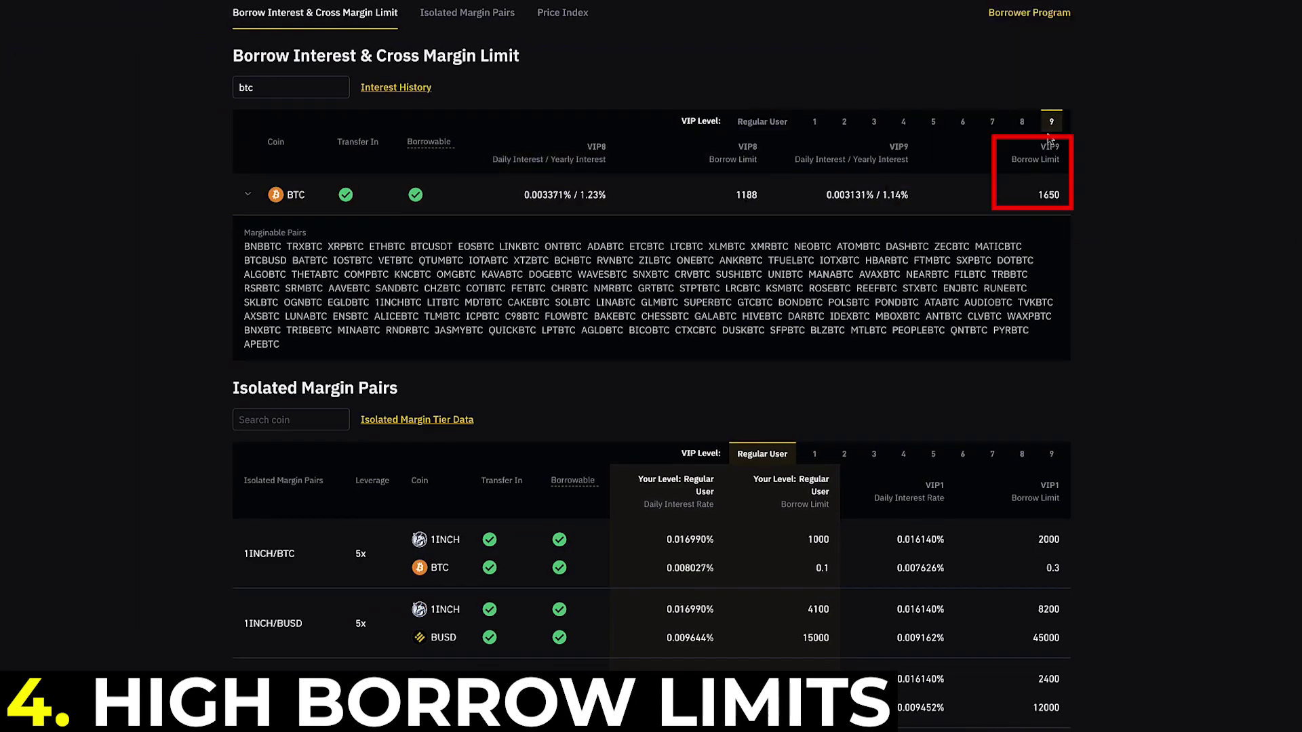
drag(1028, 201, 1067, 201)
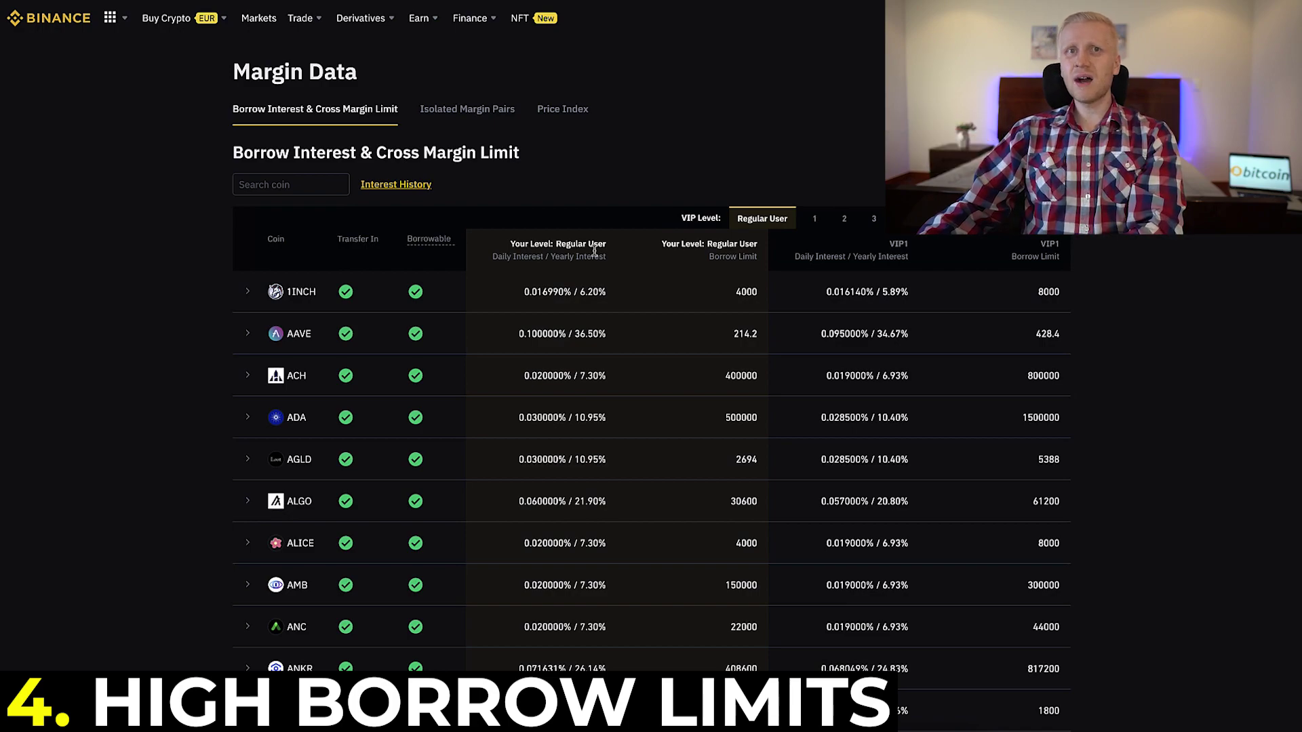
Search btc, busd and usdt to compare yearly interest, noting BTC's 2.92%, then clear the filter
click(335, 189)
text(btc)
scroll(336, 195, down, 2)
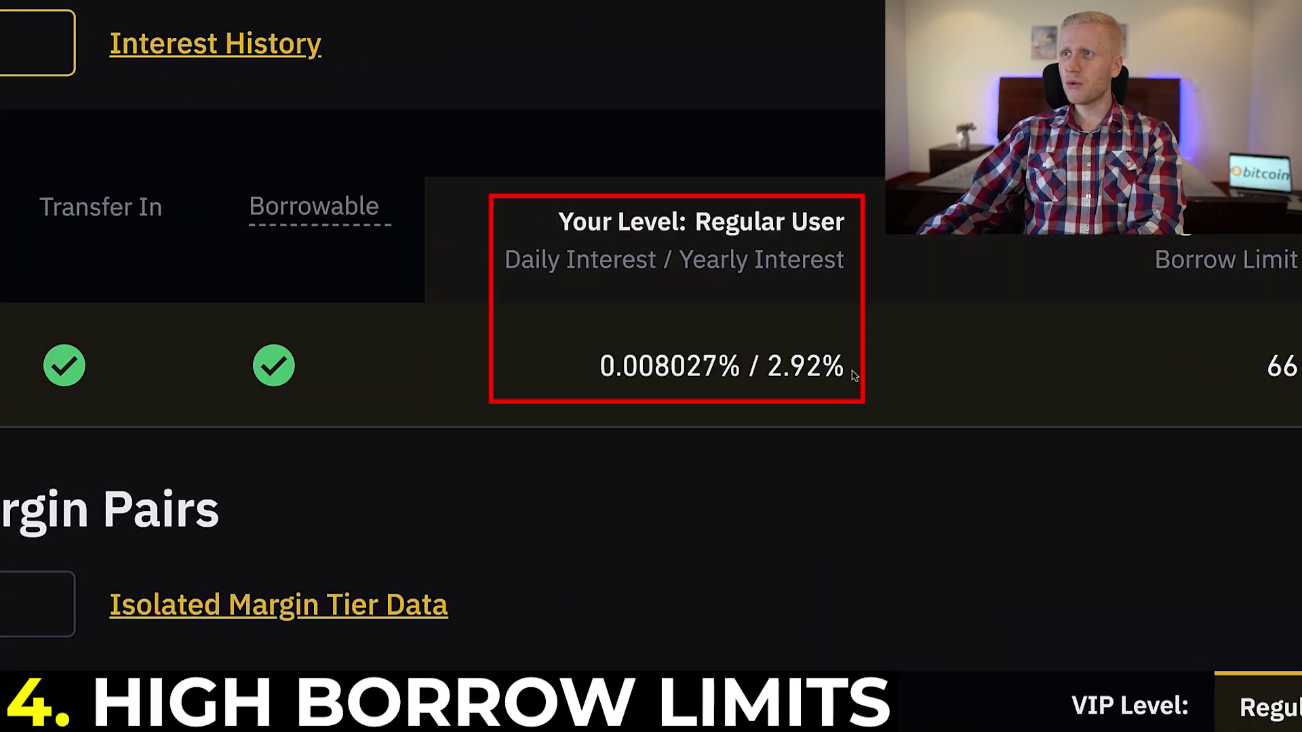
drag(608, 196, 566, 196)
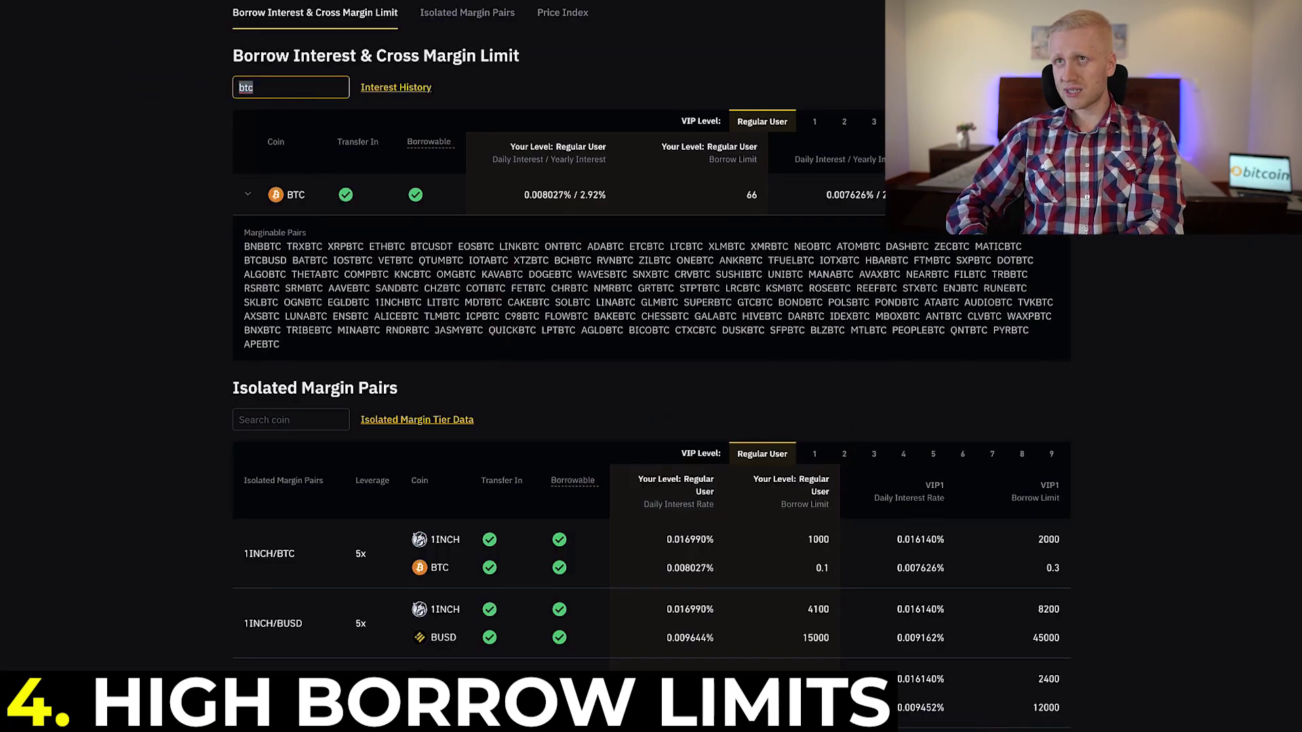
text(busd)
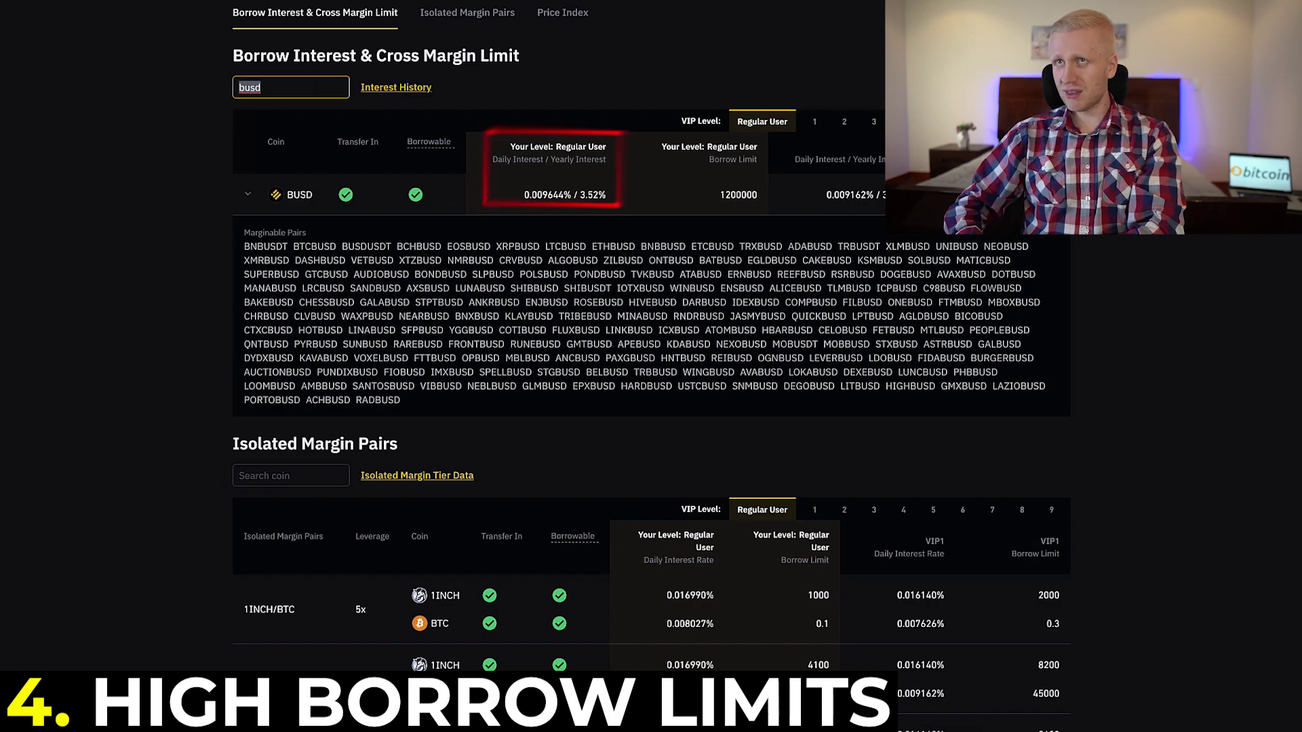
text(usdt)
drag(607, 194, 500, 194)
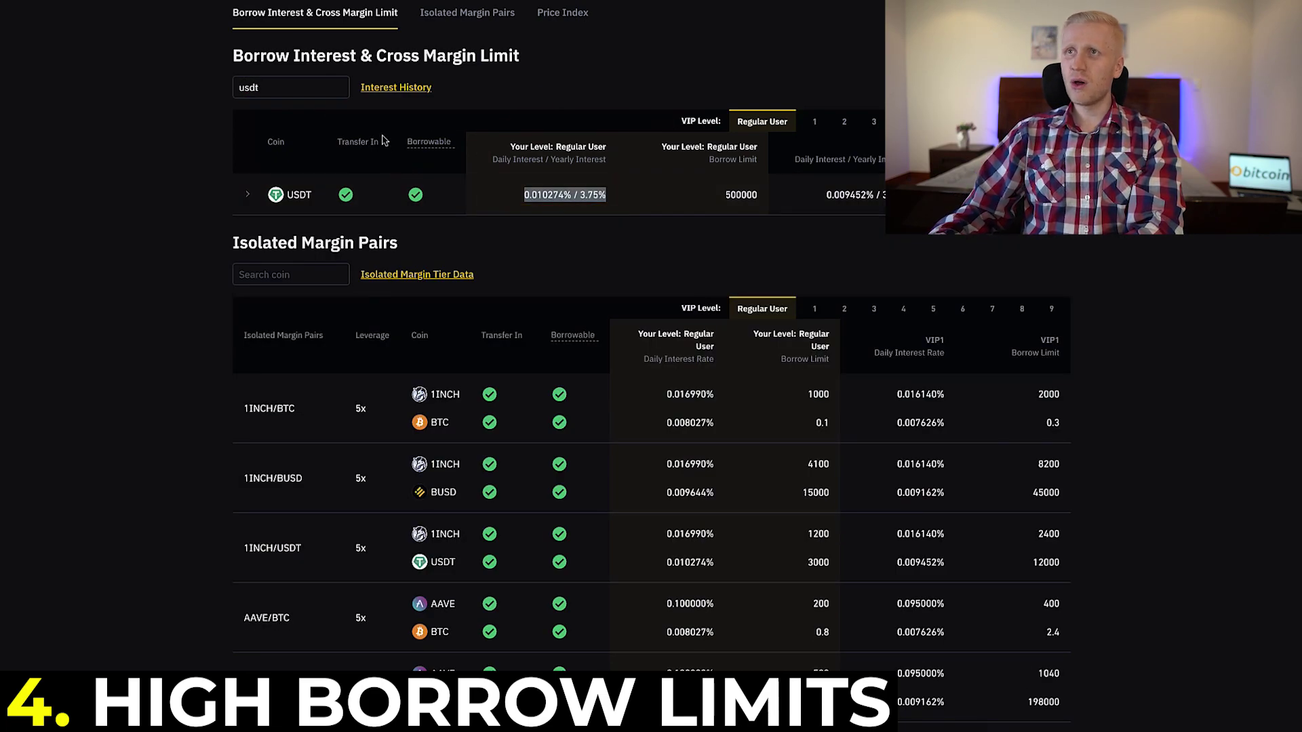
key(BackSpace)
key(BackSpace)
key(BackSpace)
key(BackSpace)
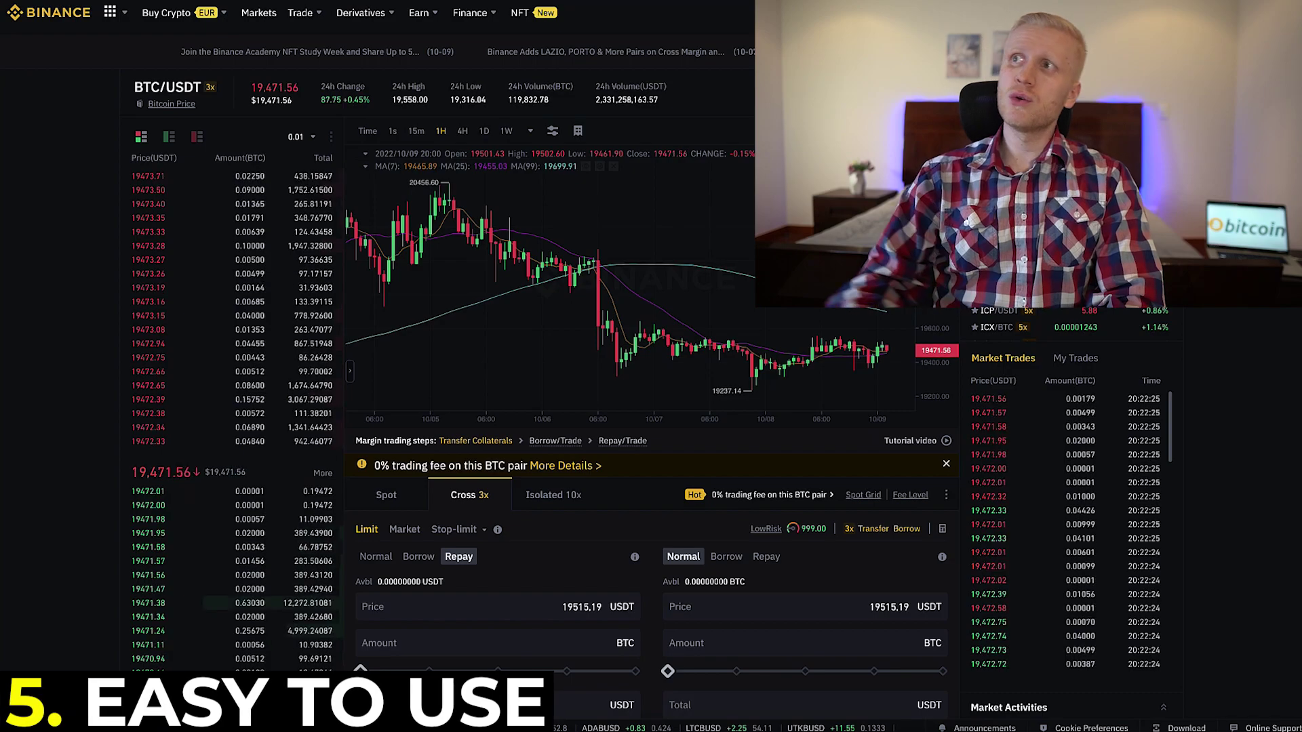
mouse_move(1028, 37)
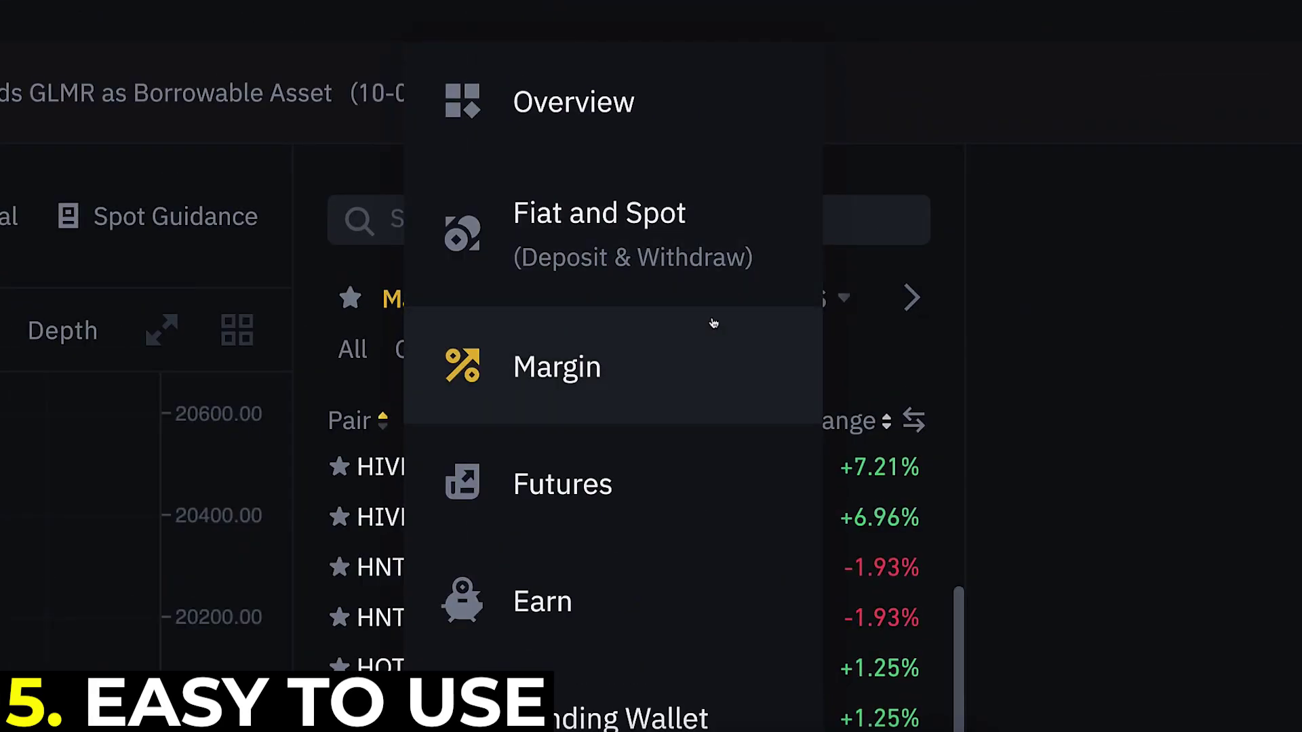
Open the Margin wallet, switch between Isolated and Cross 3x views, and browse the isolated pairs
click(1070, 152)
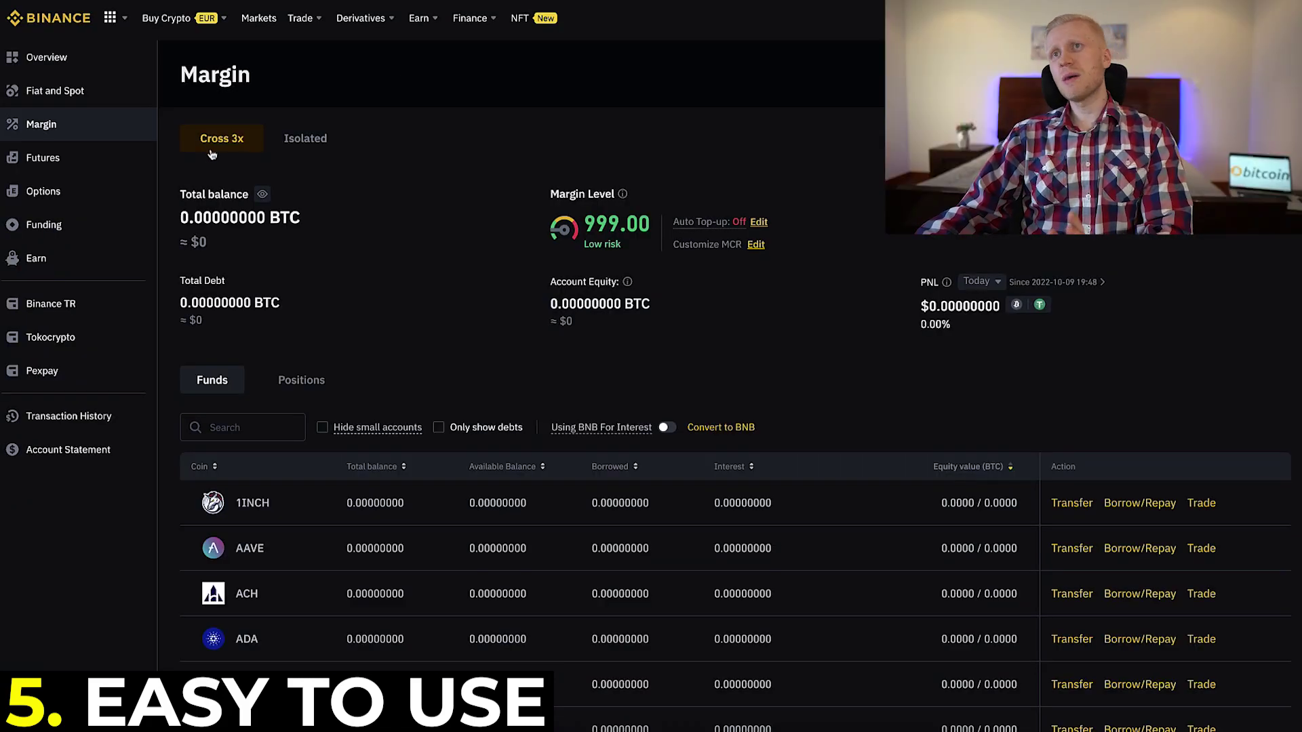
click(322, 152)
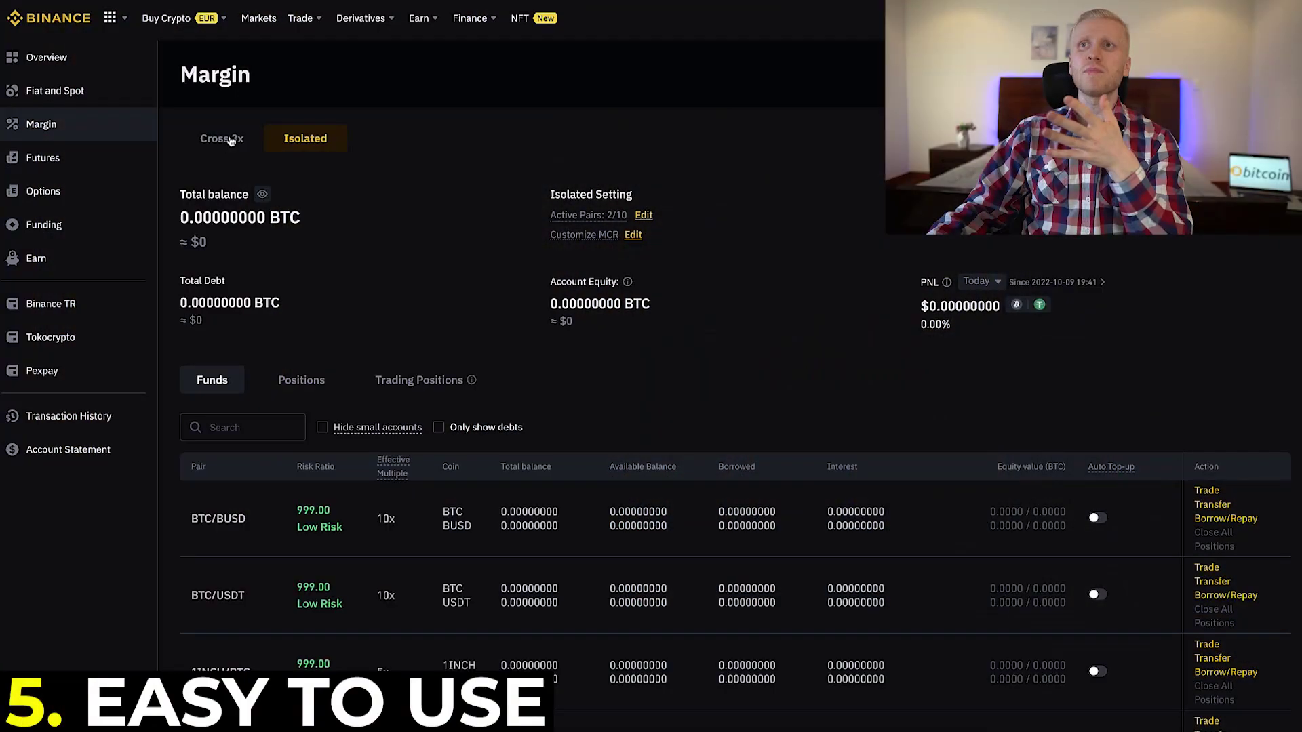
click(224, 139)
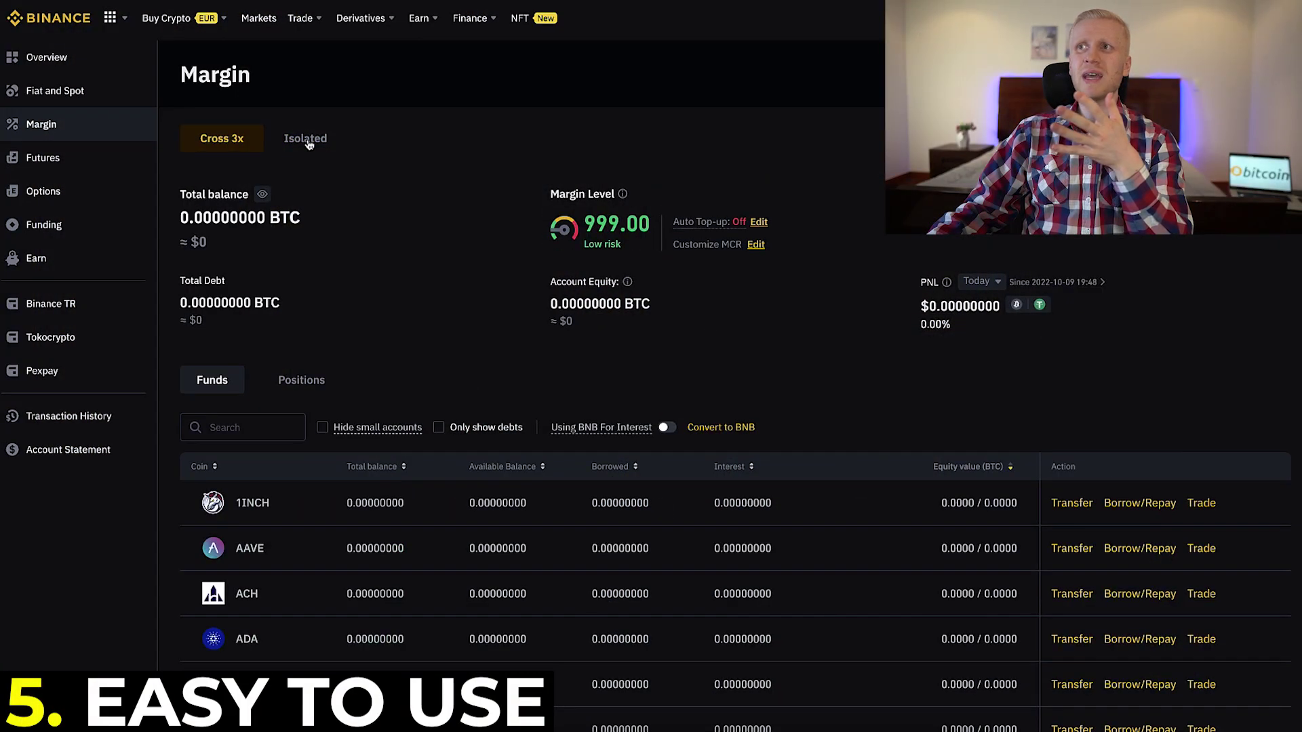
click(307, 141)
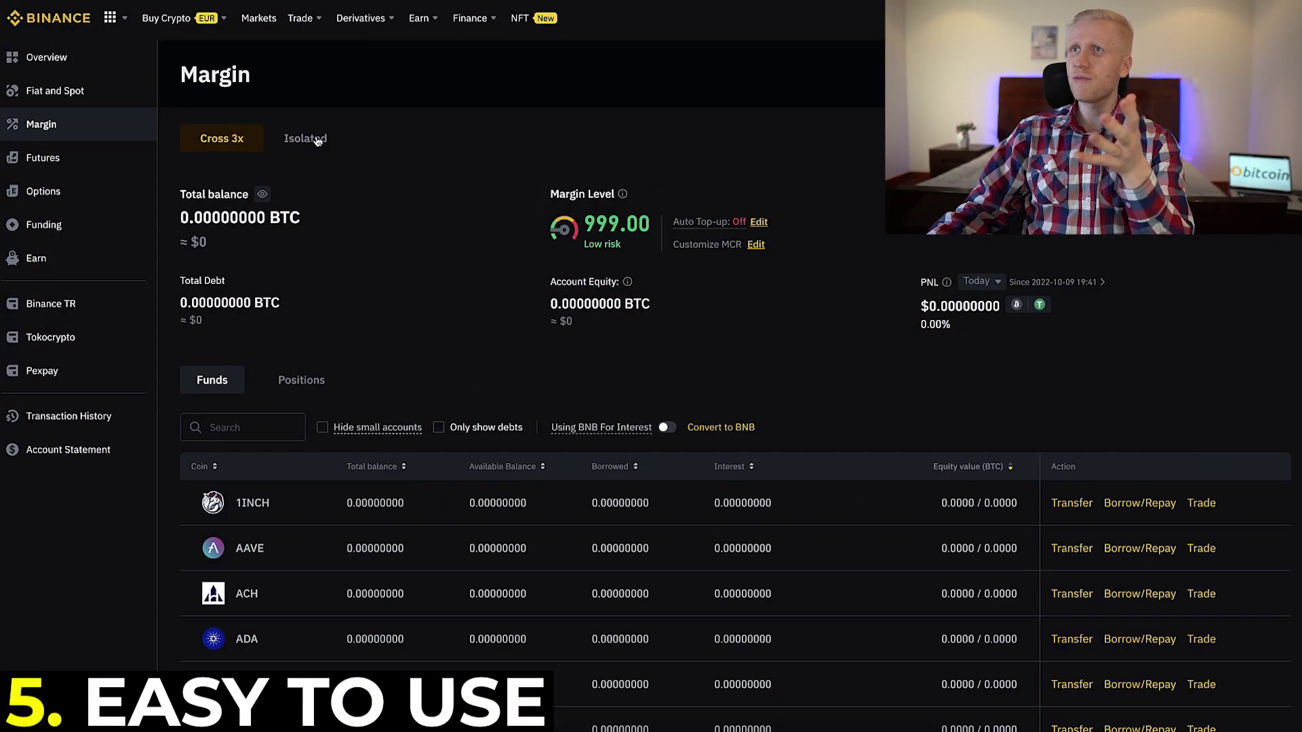
click(316, 139)
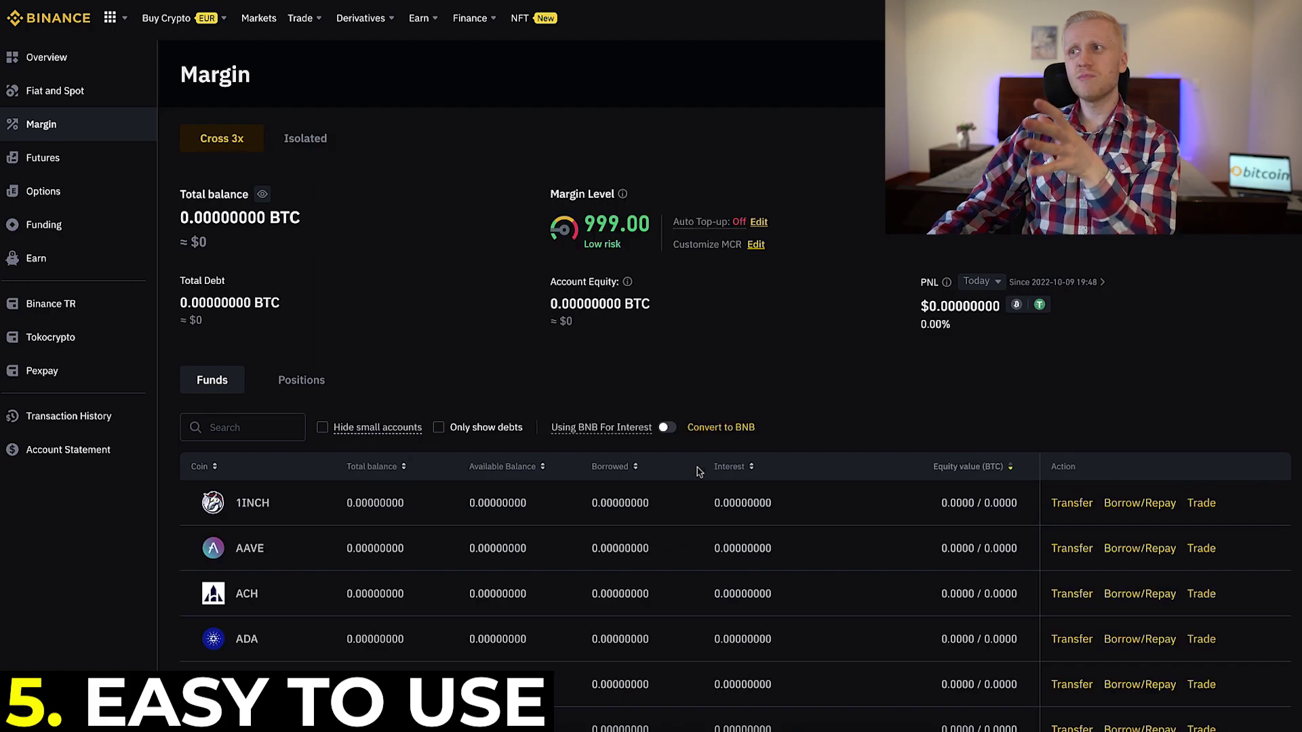
scroll(745, 481, down, 4)
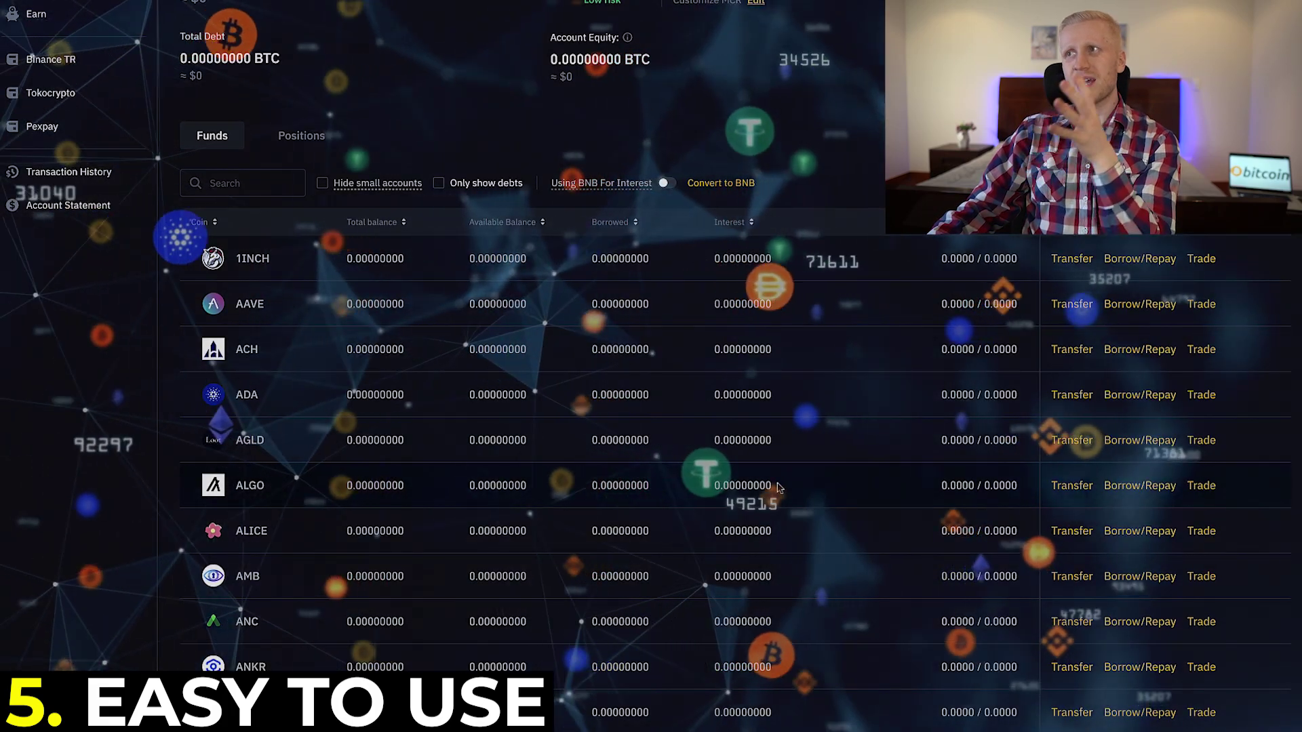
scroll(778, 487, up, 4)
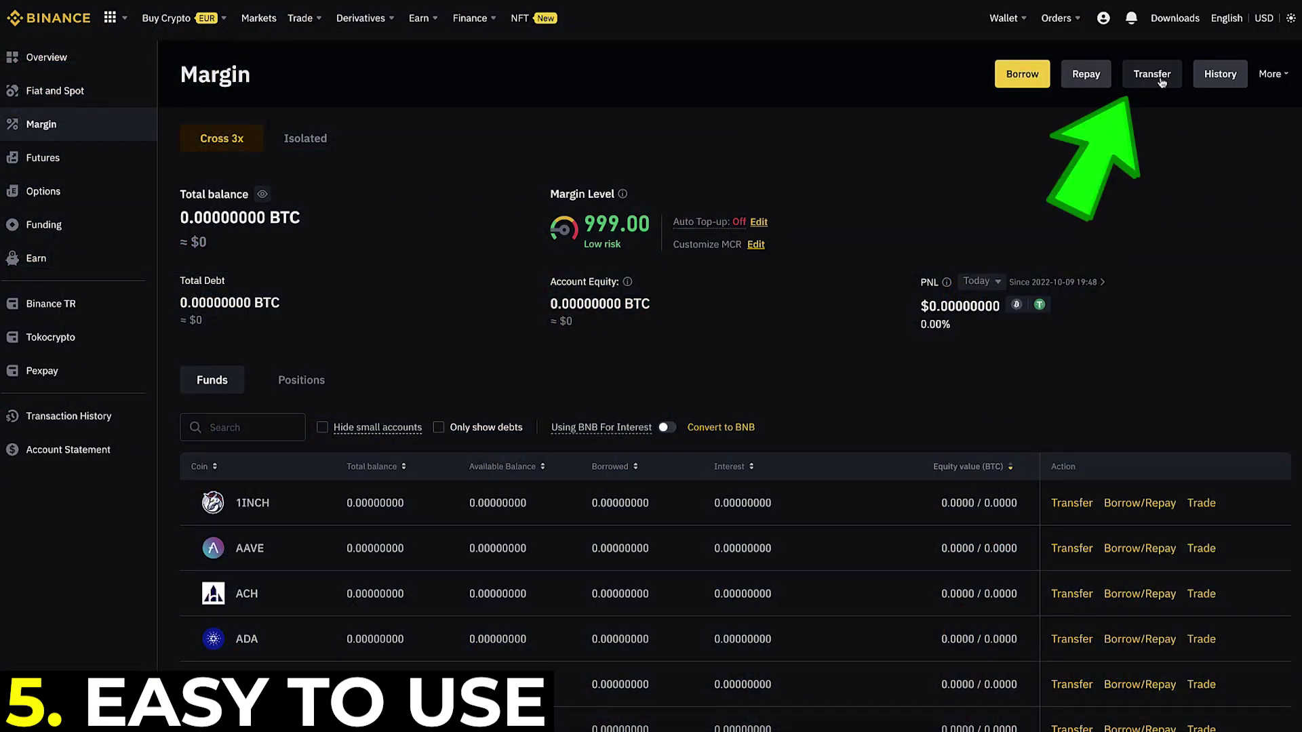
click(1156, 80)
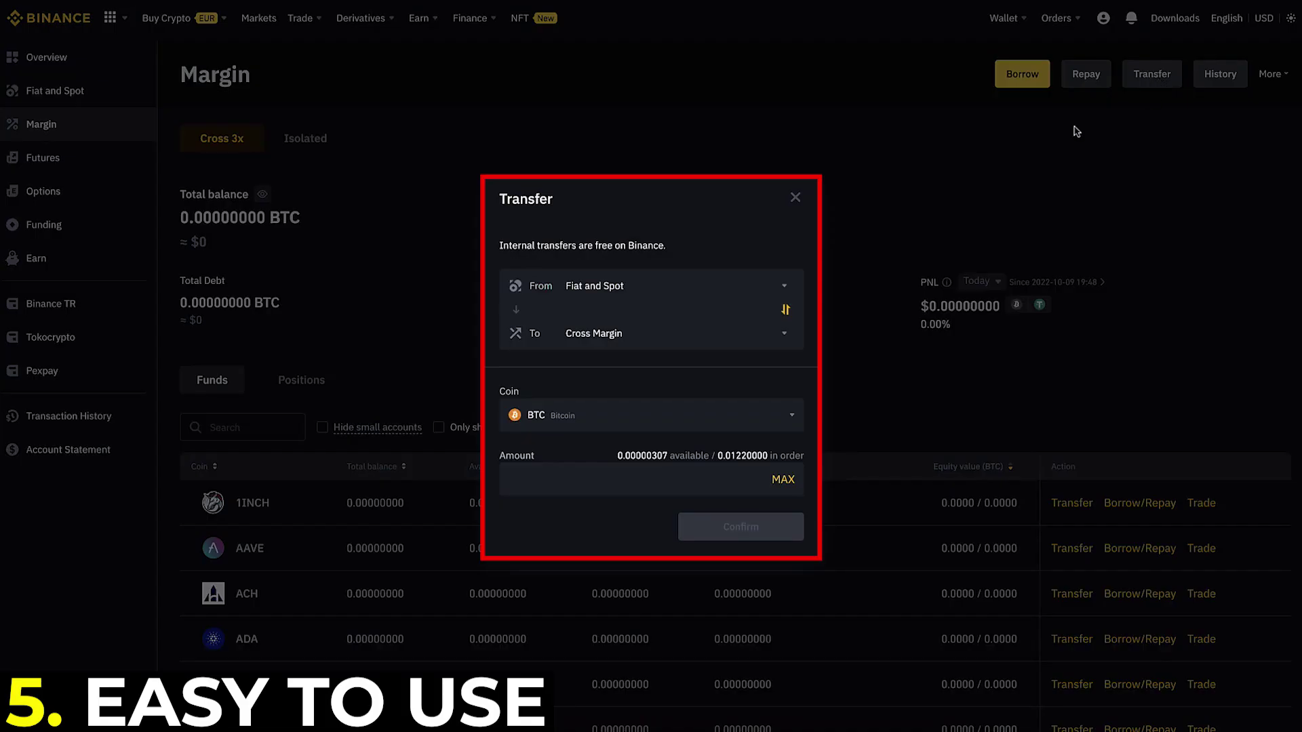
click(795, 198)
click(305, 138)
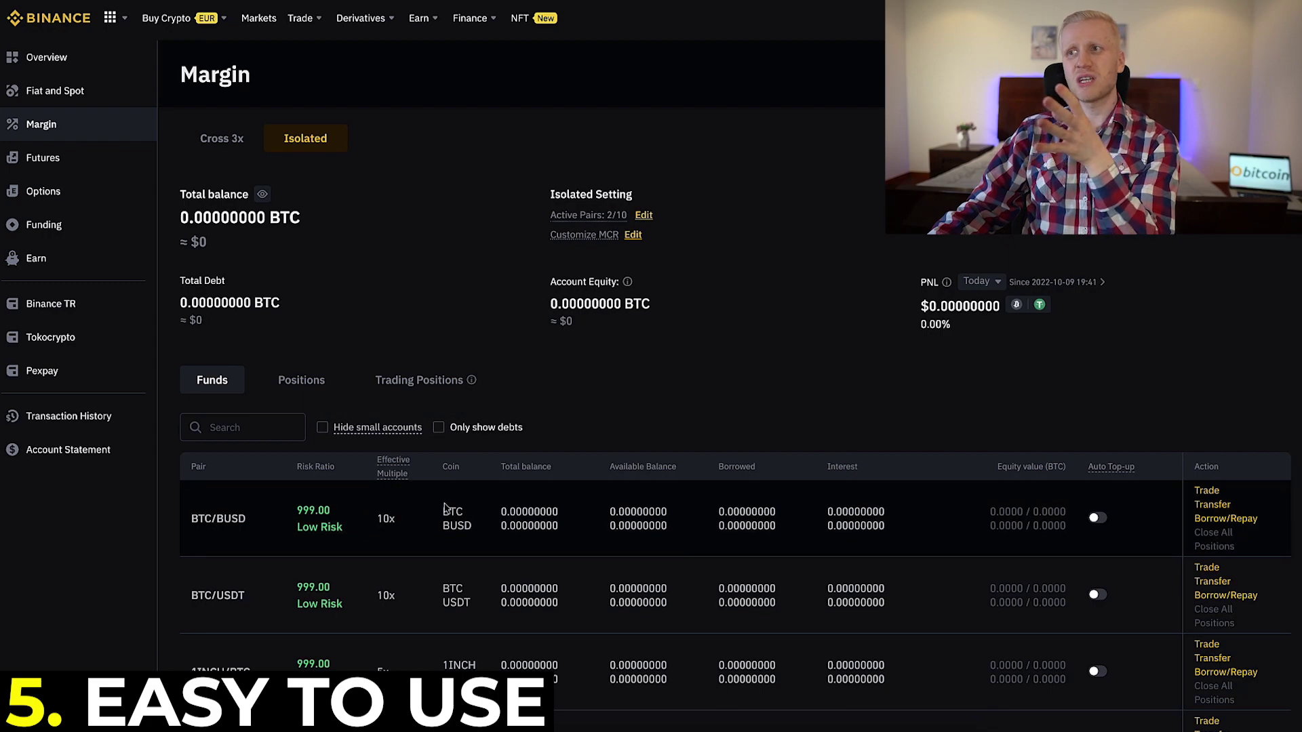
scroll(337, 508, down, 2)
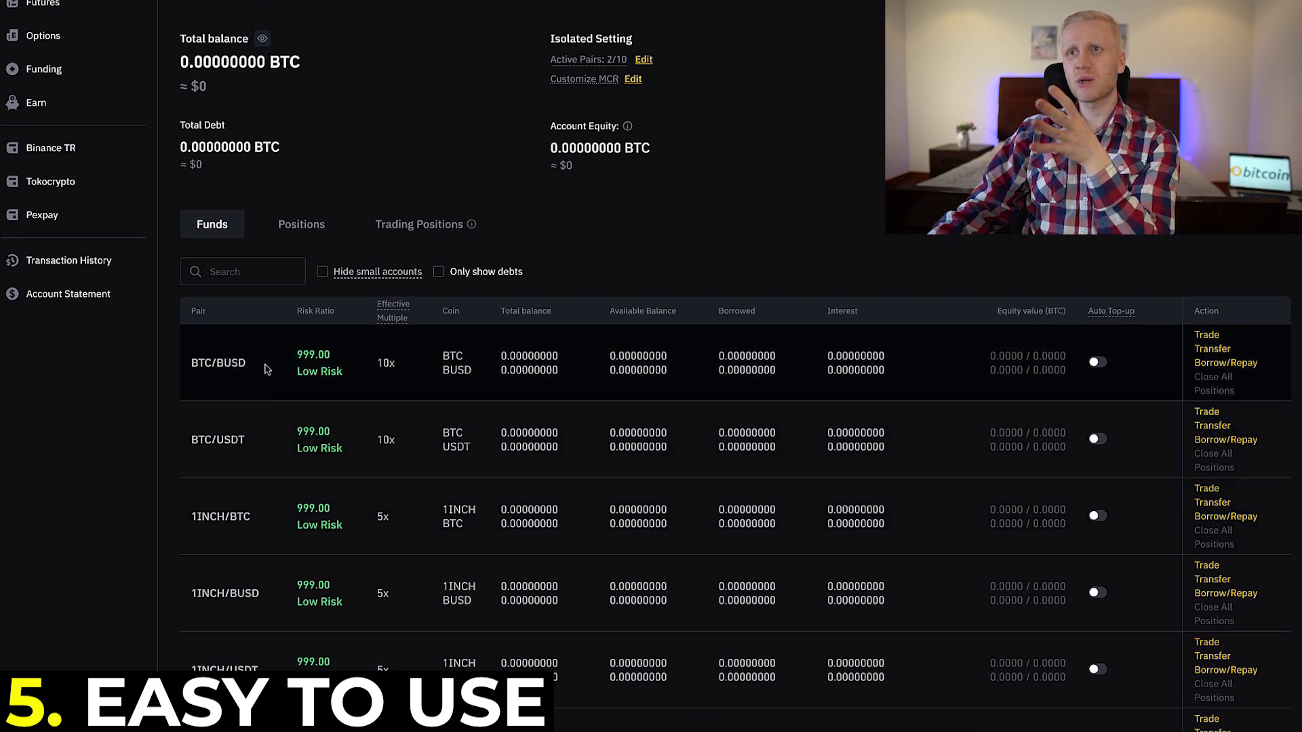
drag(271, 448, 174, 444)
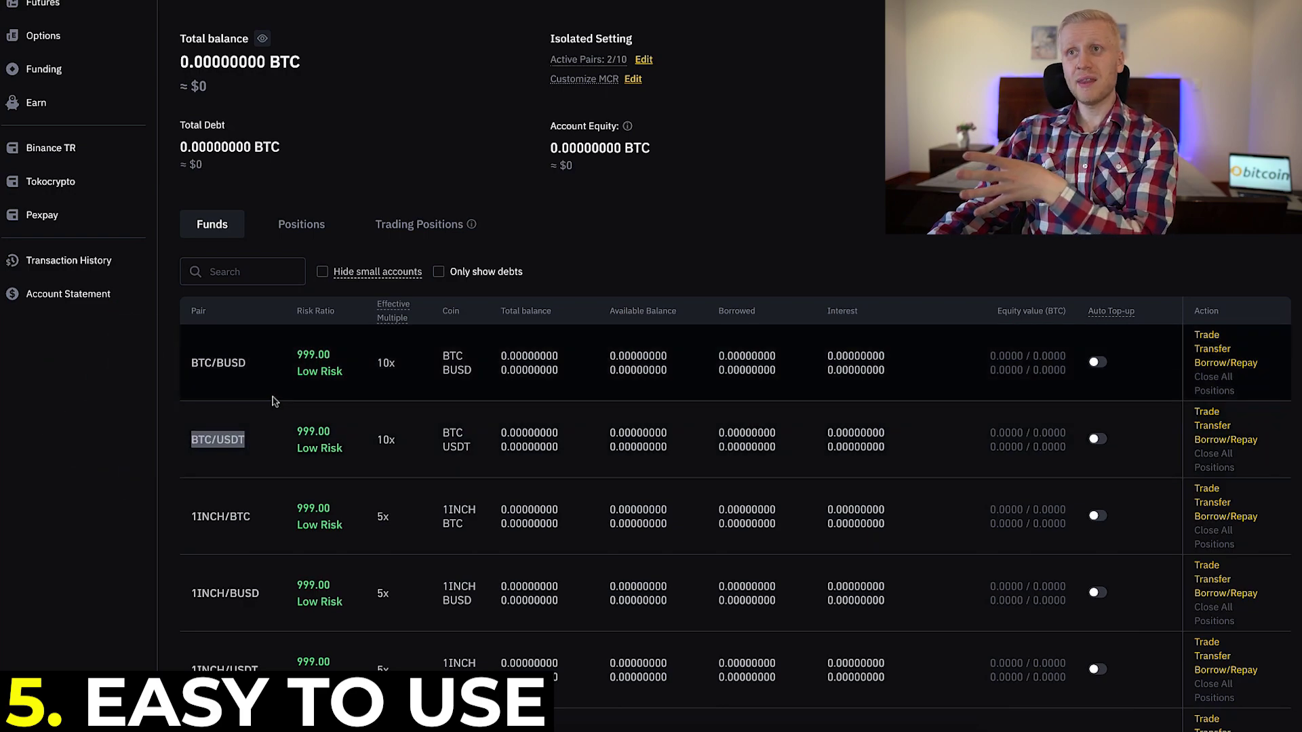
scroll(274, 402, up, 2)
click(224, 139)
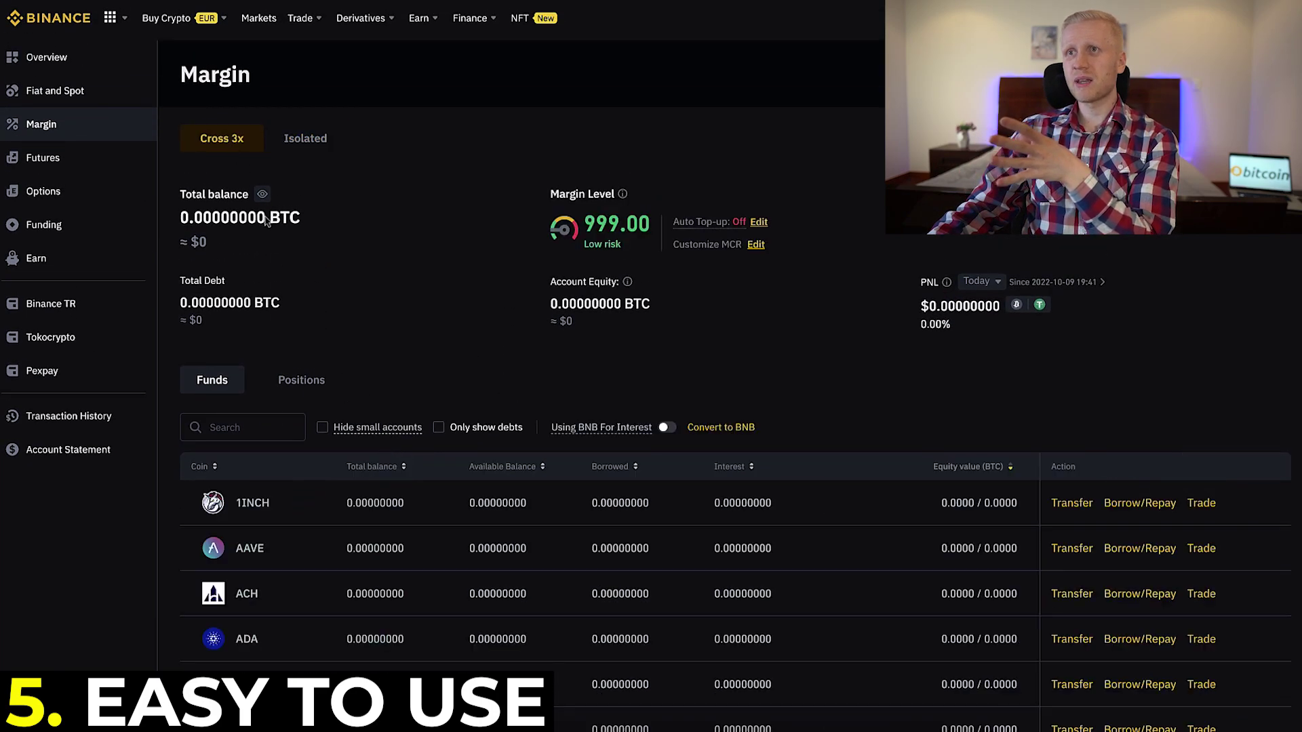
scroll(543, 495, down, 5)
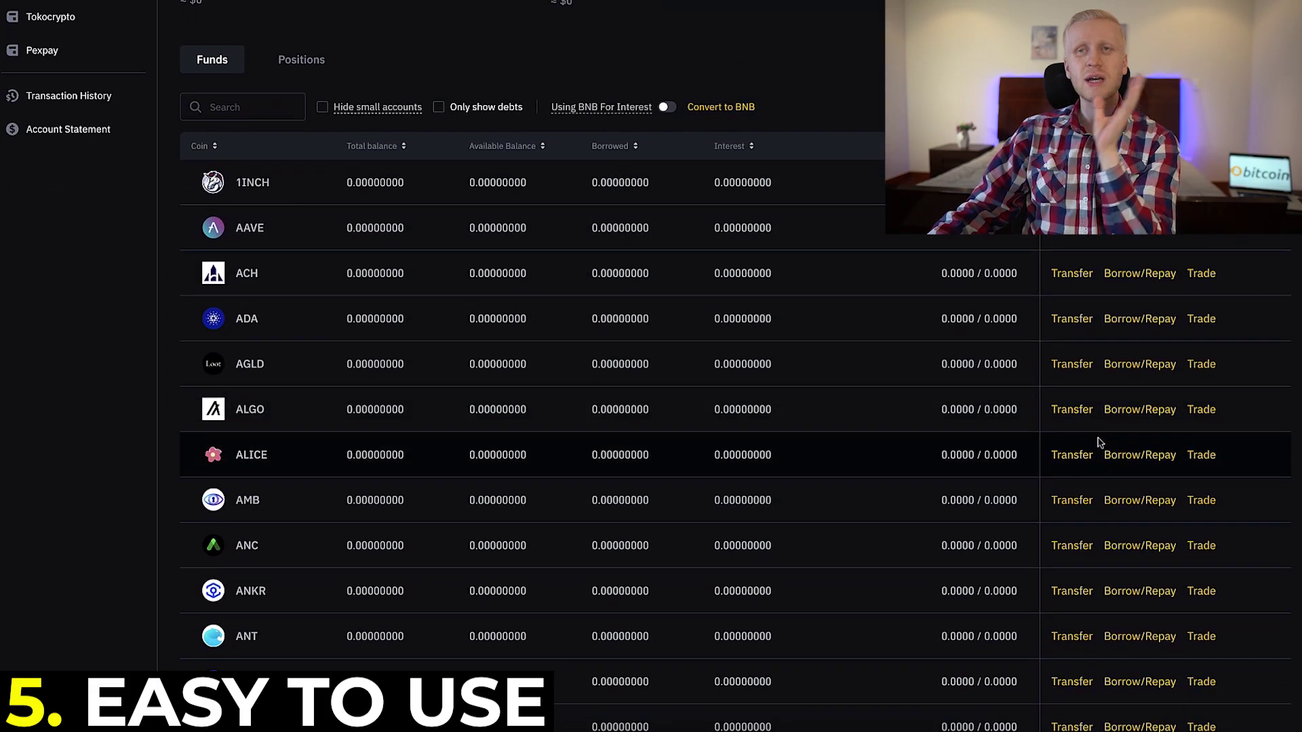
scroll(1078, 442, up, 1)
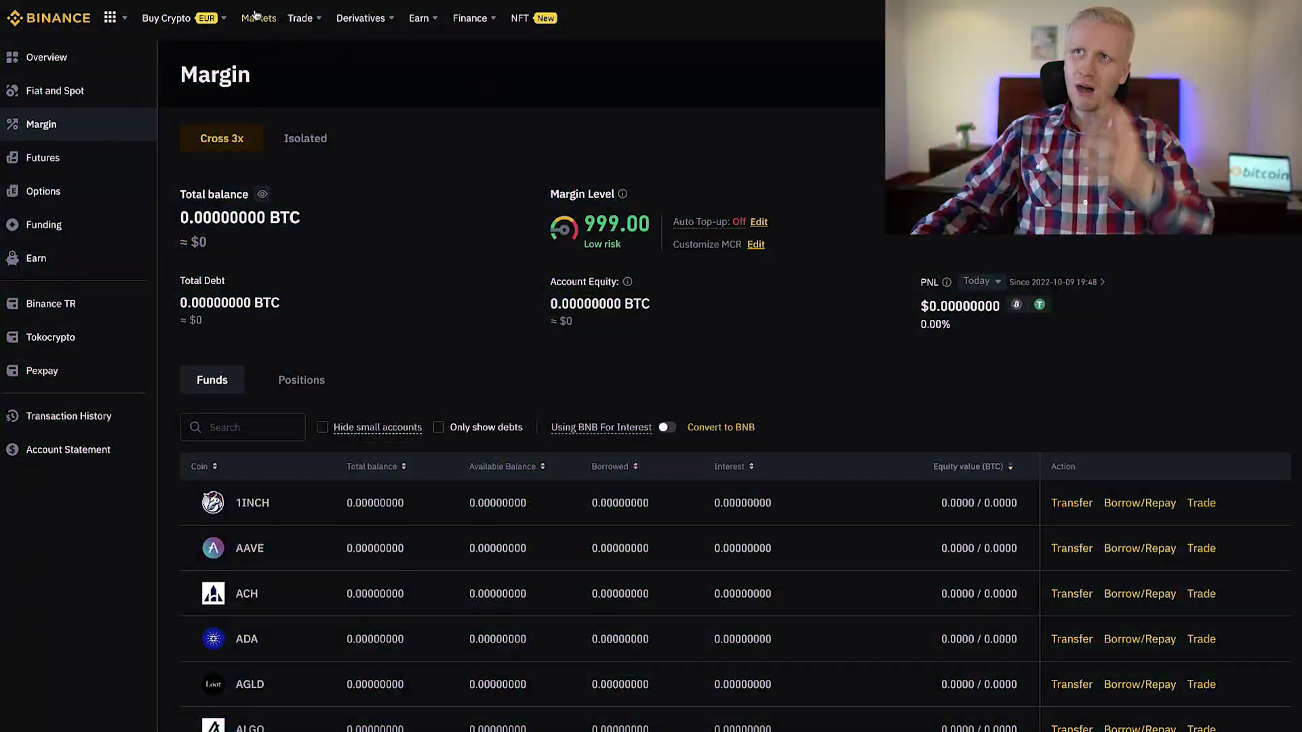
mouse_move(300, 18)
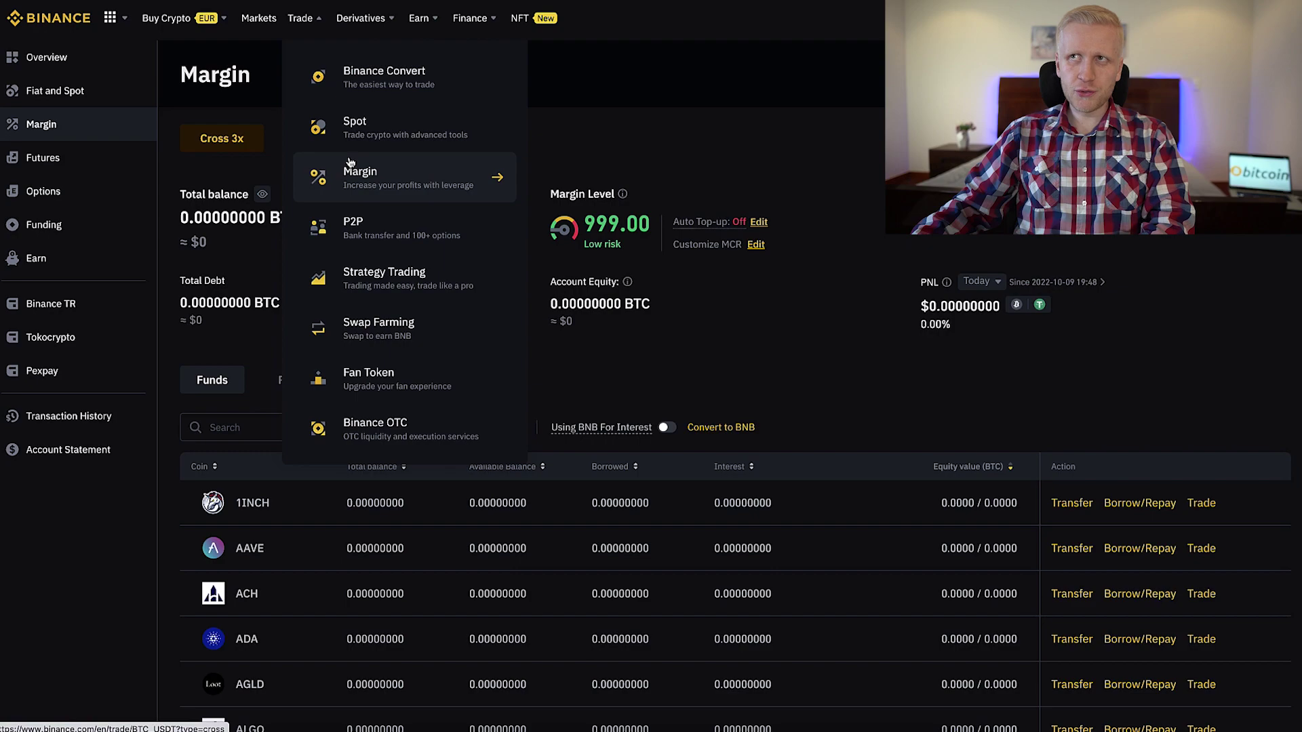
mouse_move(351, 25)
mouse_move(419, 19)
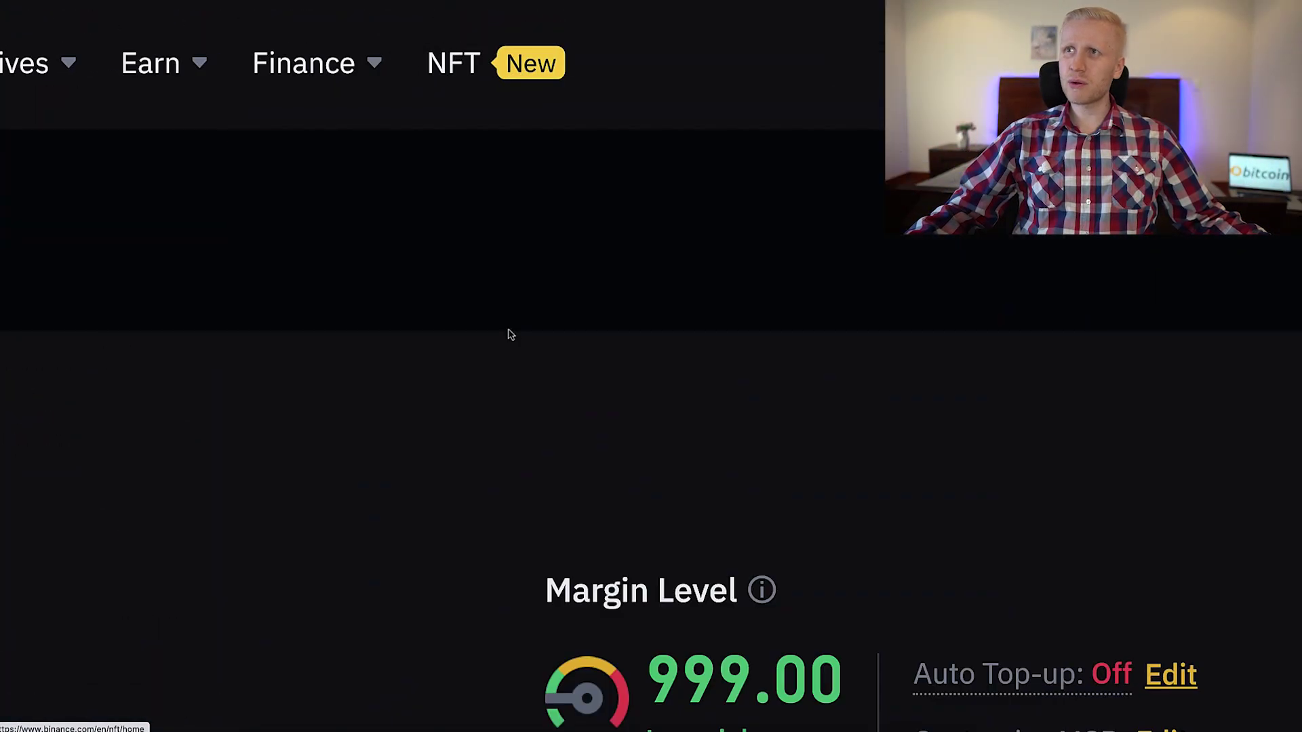
mouse_move(482, 13)
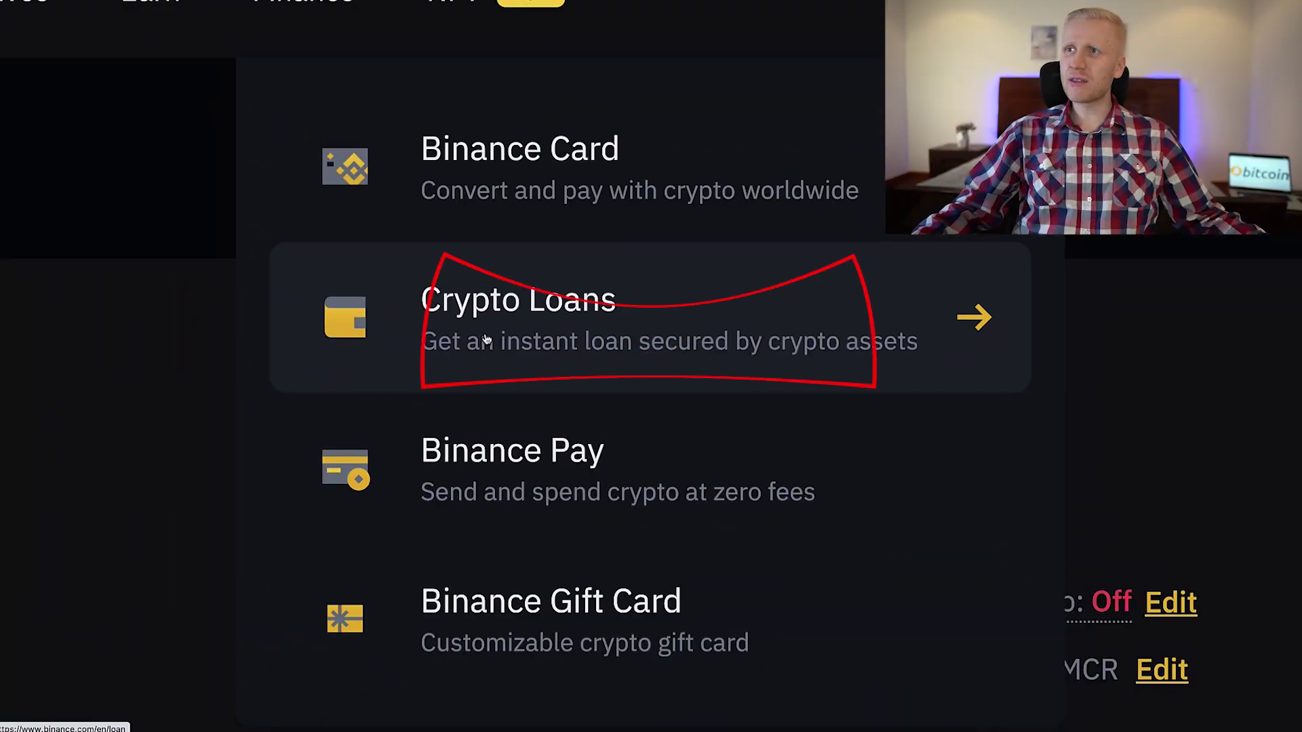
scroll(515, 509, down, 1)
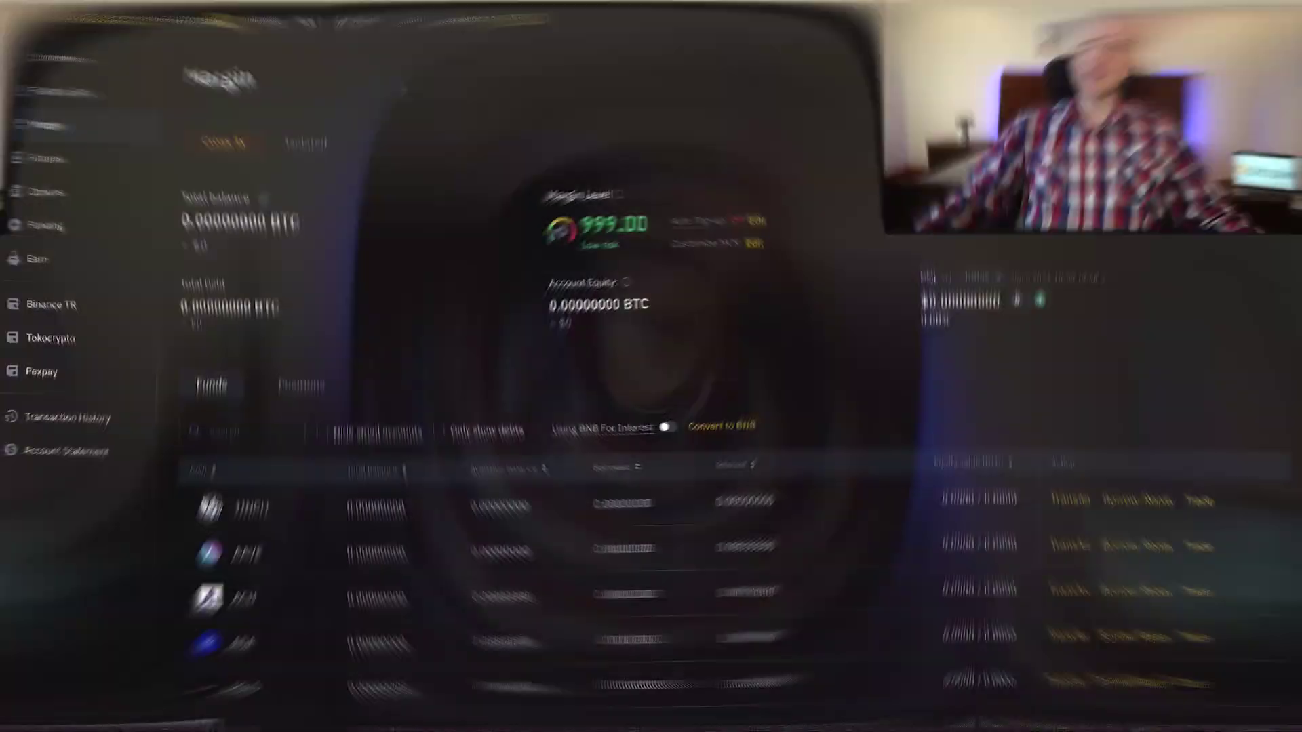
Go to Binance's Crypto Loans page through the Finance menu
mouse_move(318, 26)
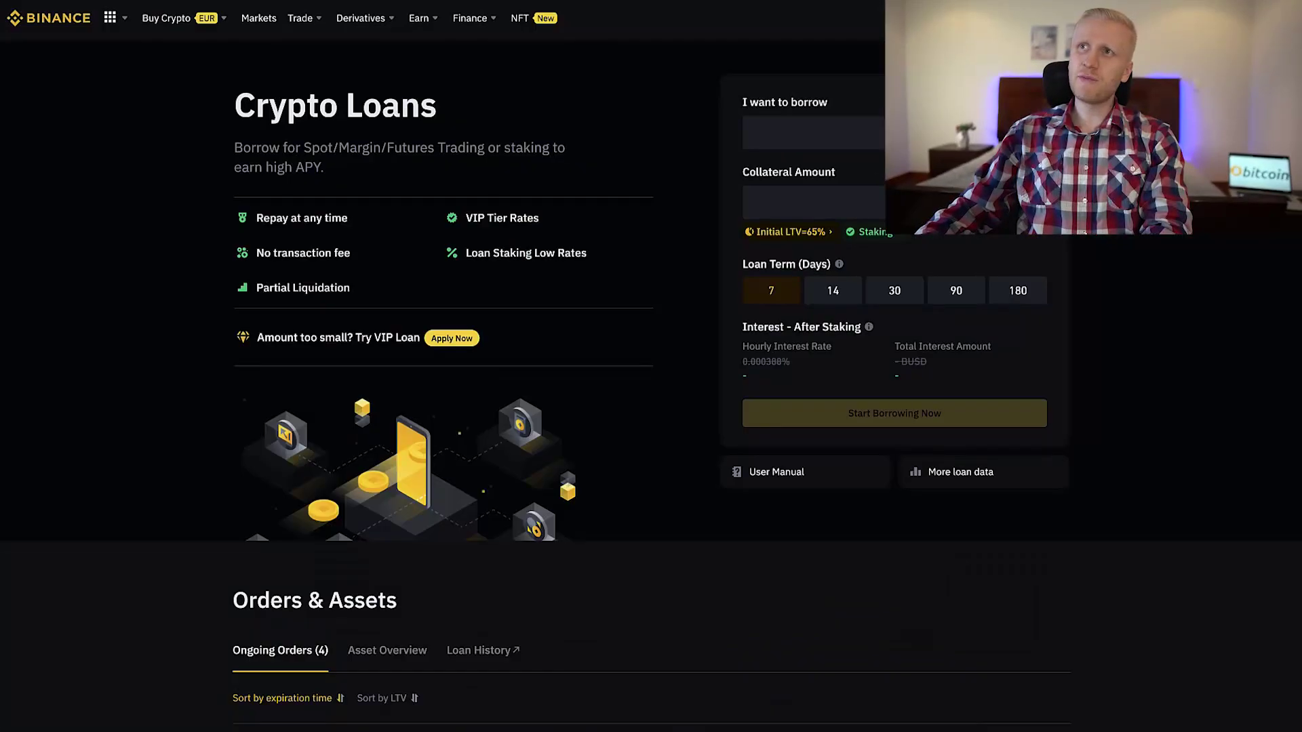
Show the loan asset overview and mark the borrowed BUSD amount in its debt row
scroll(372, 125, down, 1)
scroll(372, 124, down, 4)
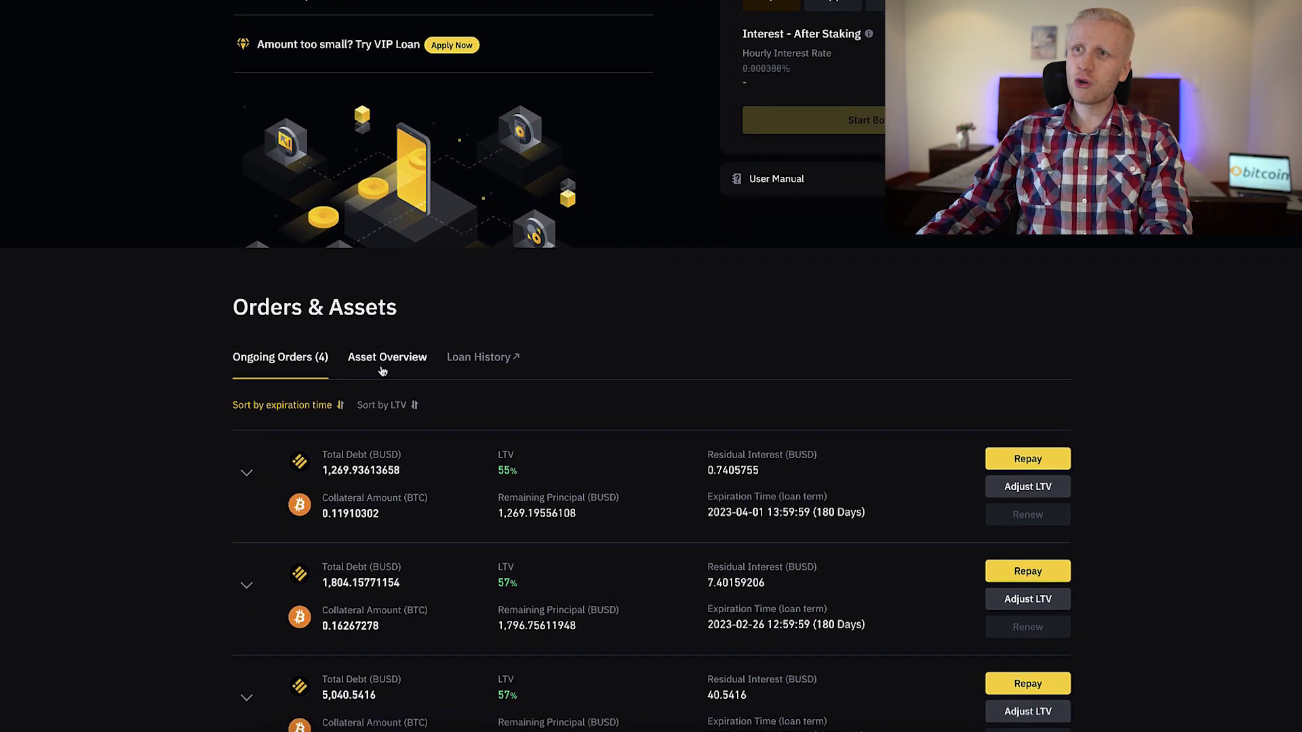
click(380, 358)
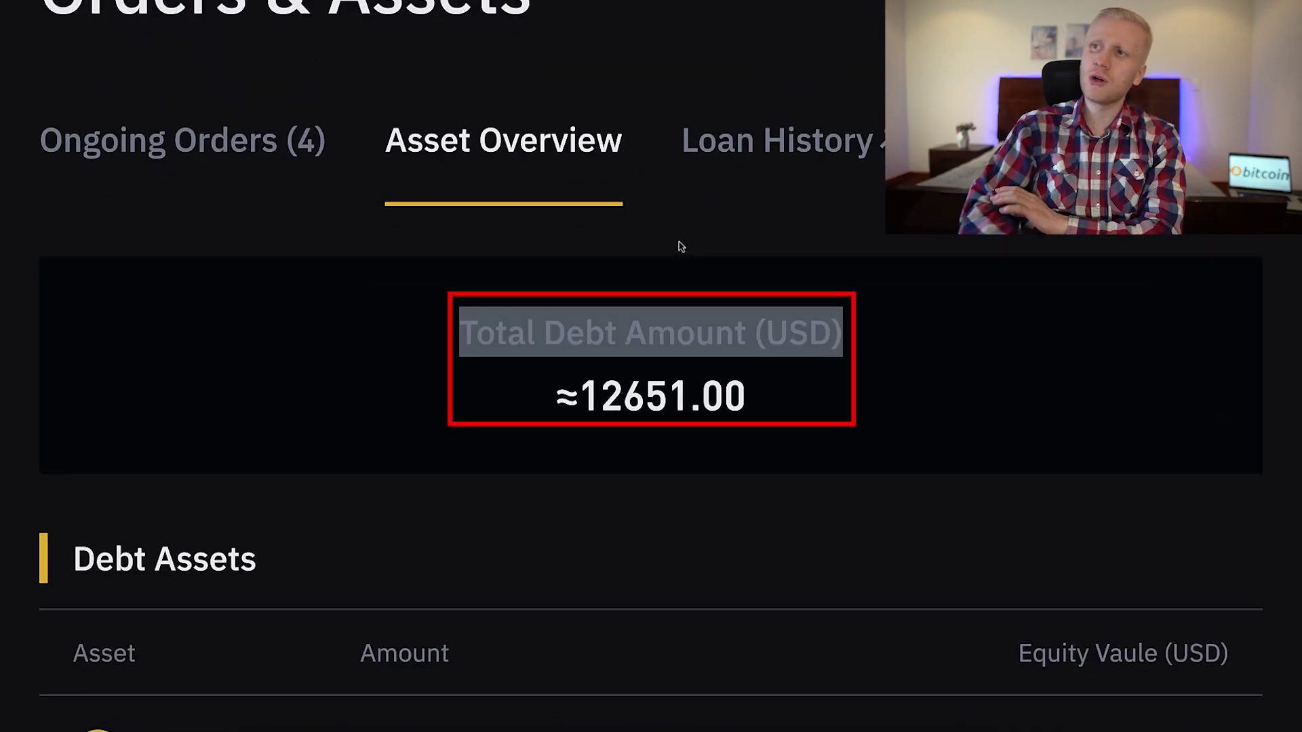
scroll(681, 246, down, 1)
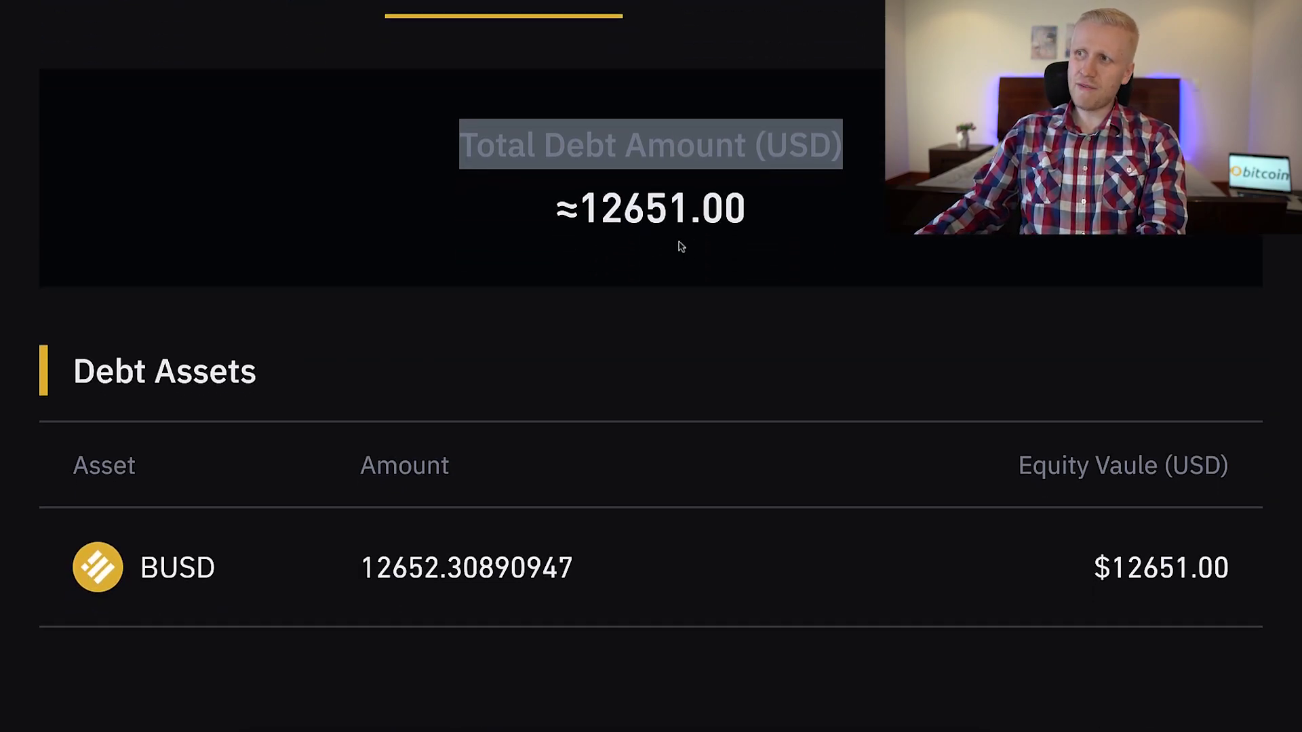
double_click(468, 568)
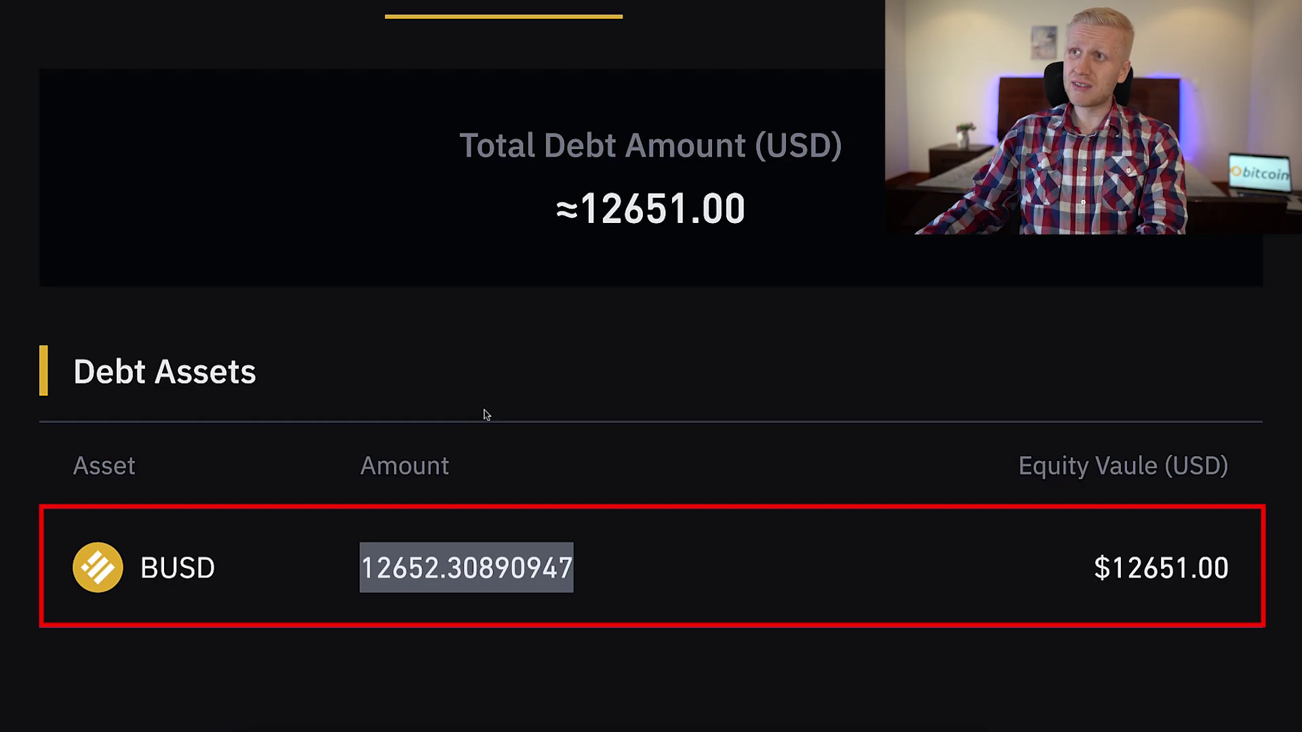
scroll(483, 415, up, 5)
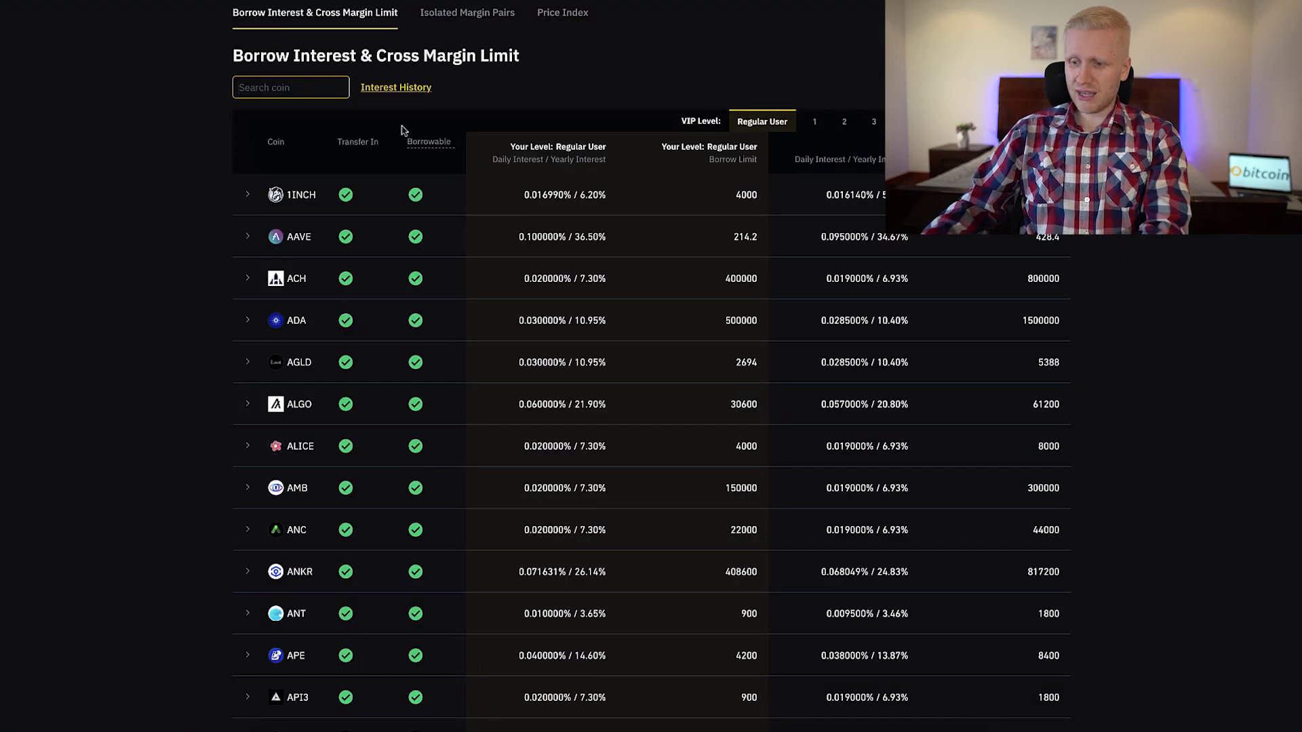
Filter the interest table to BTC by searching 'bt' and mark BTC's yearly interest rate
click(291, 87)
text(bt)
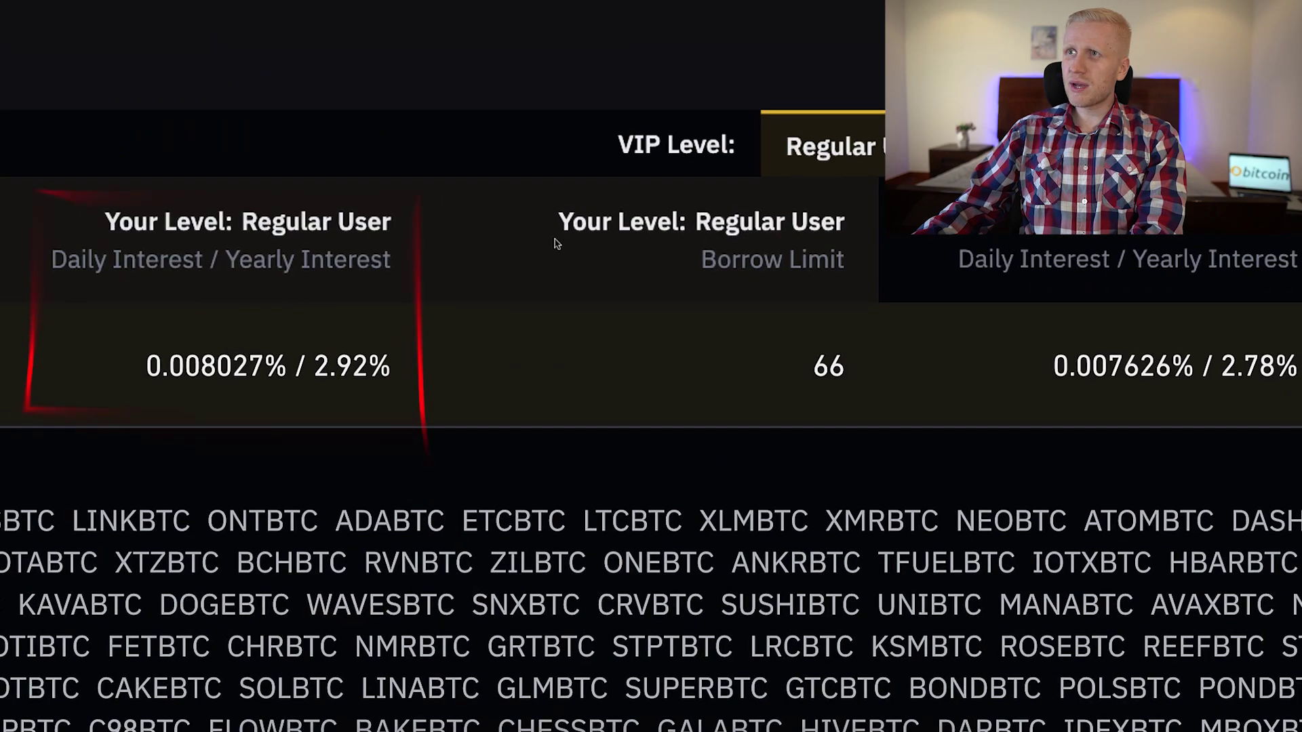
drag(605, 195, 573, 195)
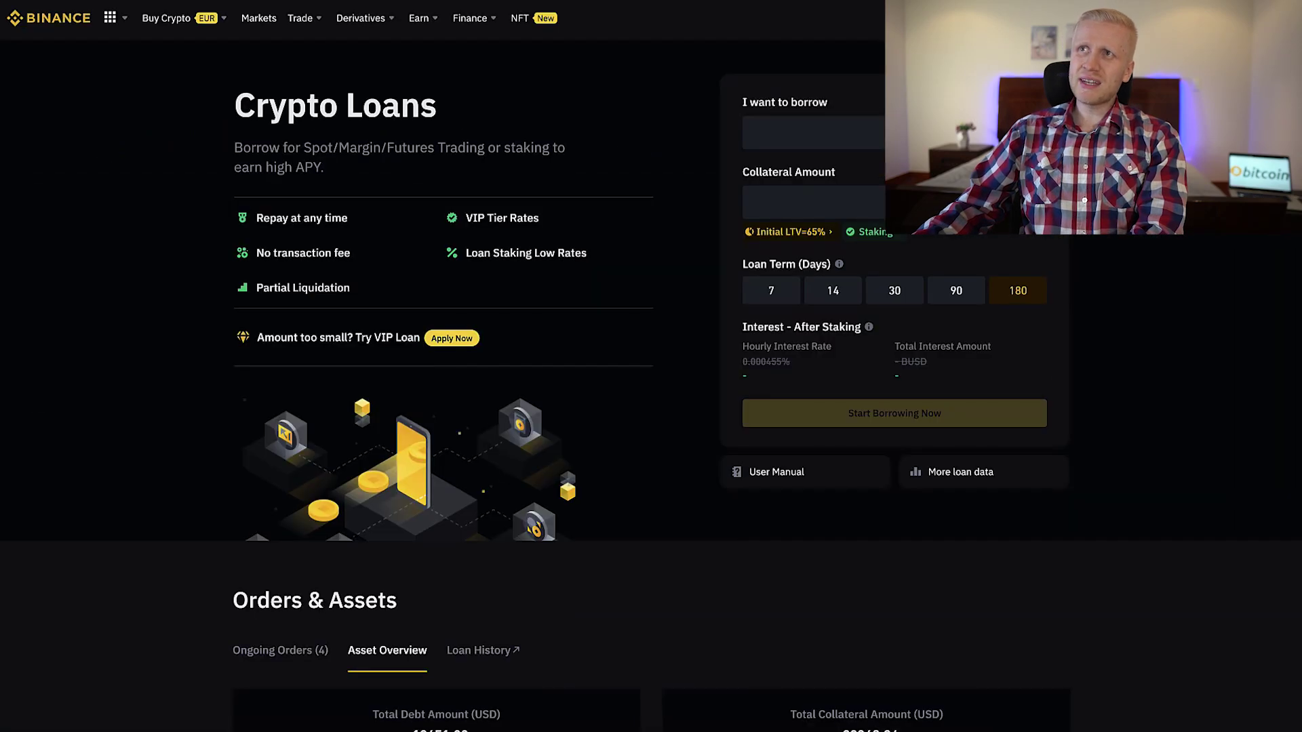
Highlight the Crypto Loans description text
drag(241, 88, 357, 212)
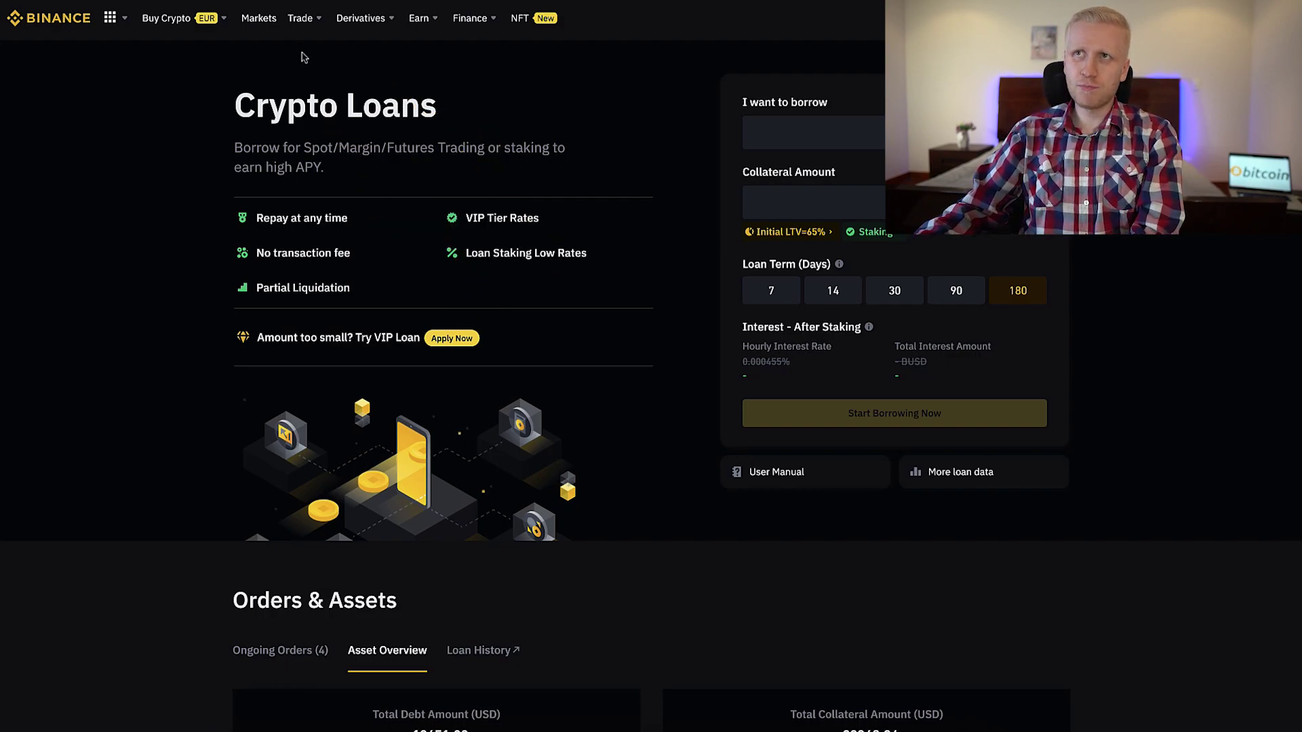
mouse_move(299, 18)
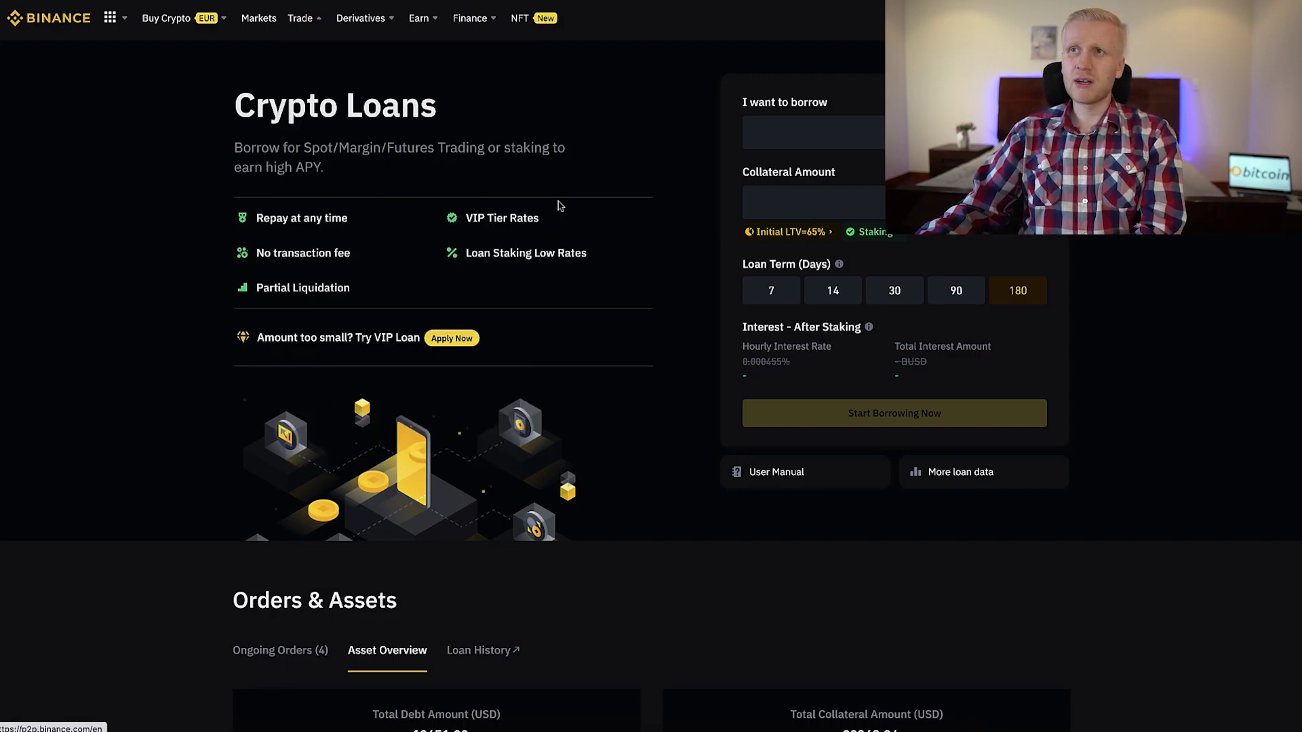
mouse_move(475, 3)
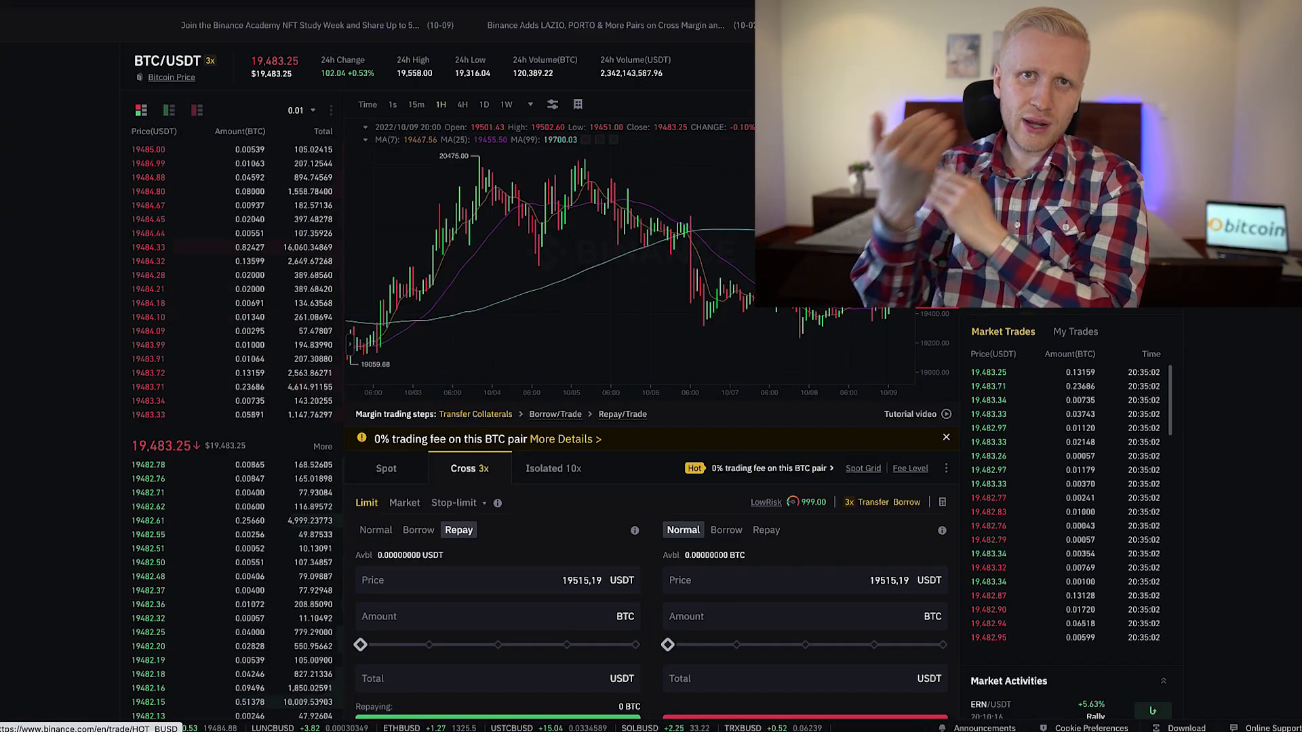
scroll(1061, 235, down, 1)
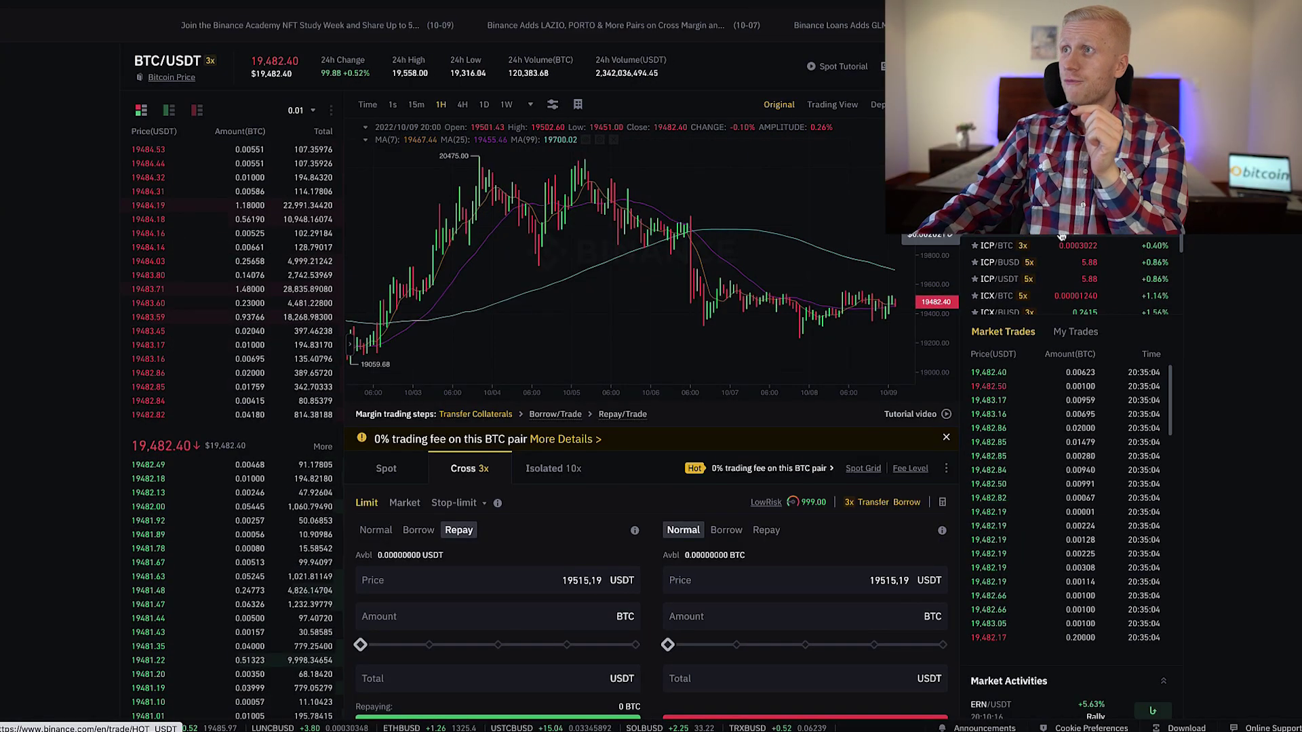
scroll(1062, 272, down, 3)
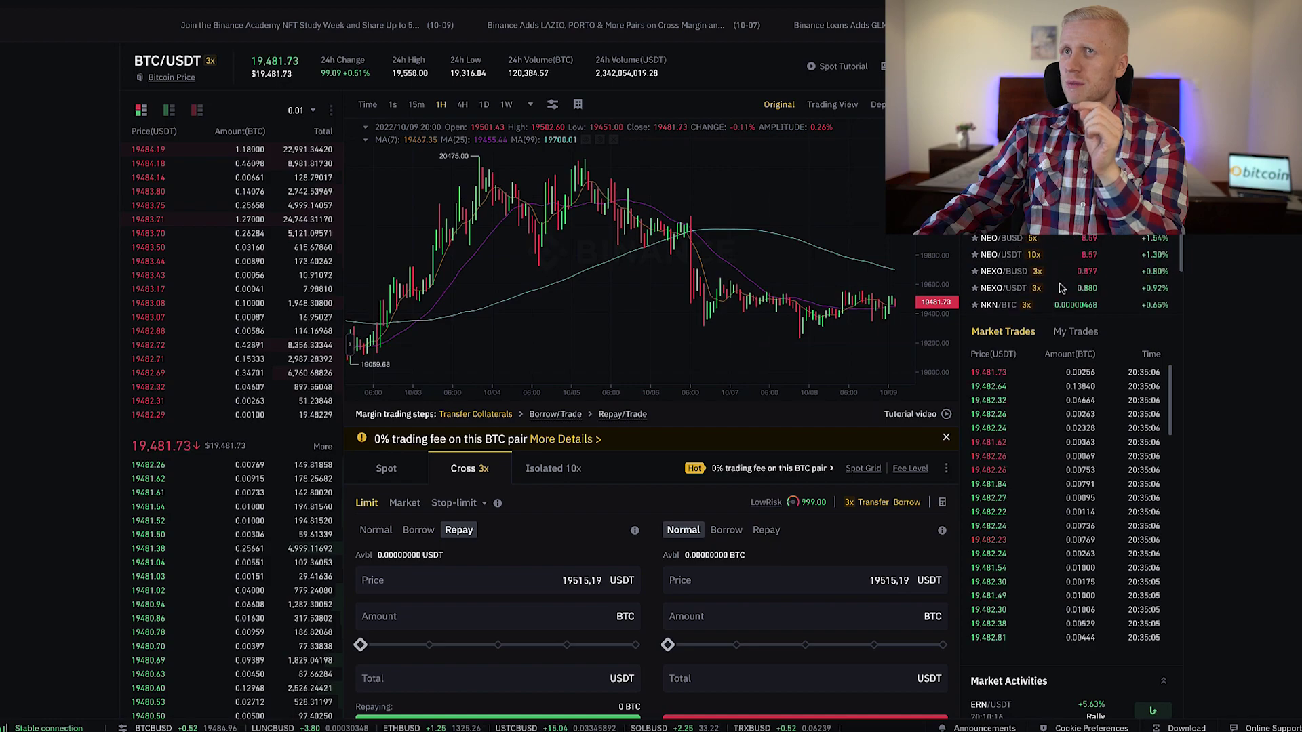
scroll(1062, 289, down, 2)
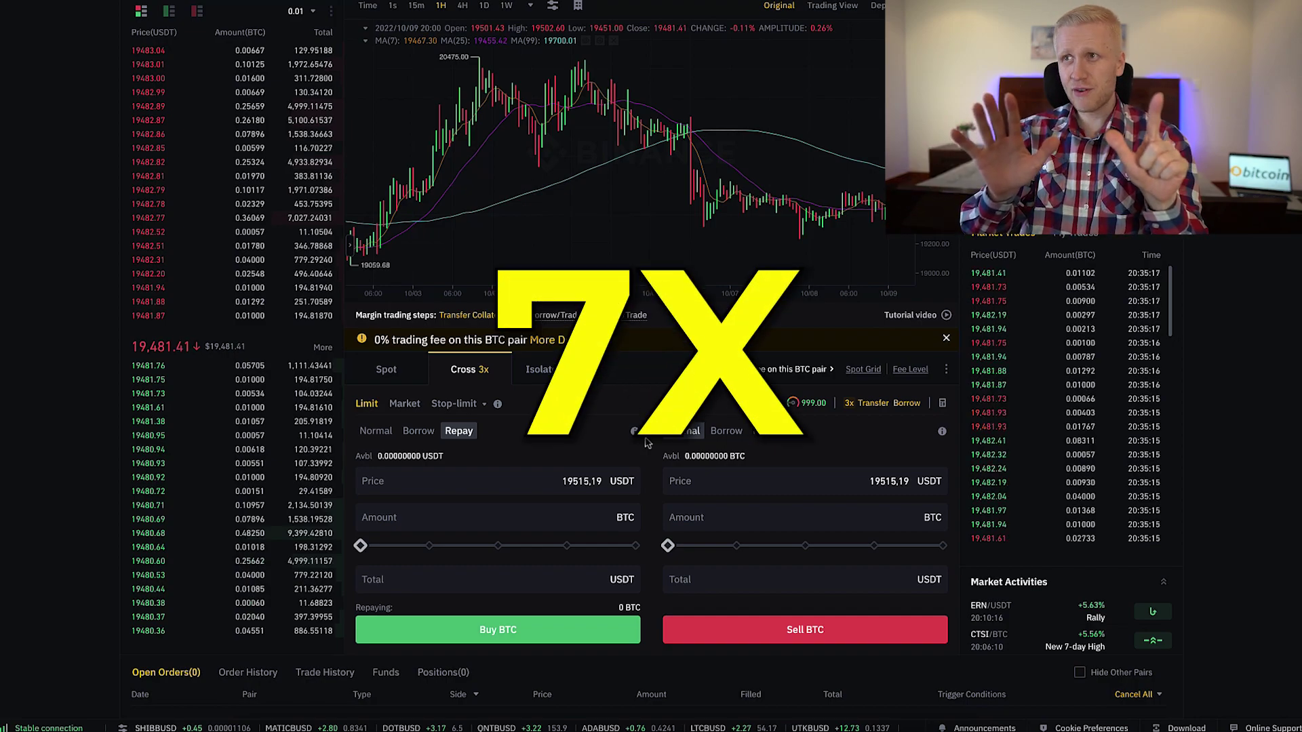
scroll(646, 442, down, 2)
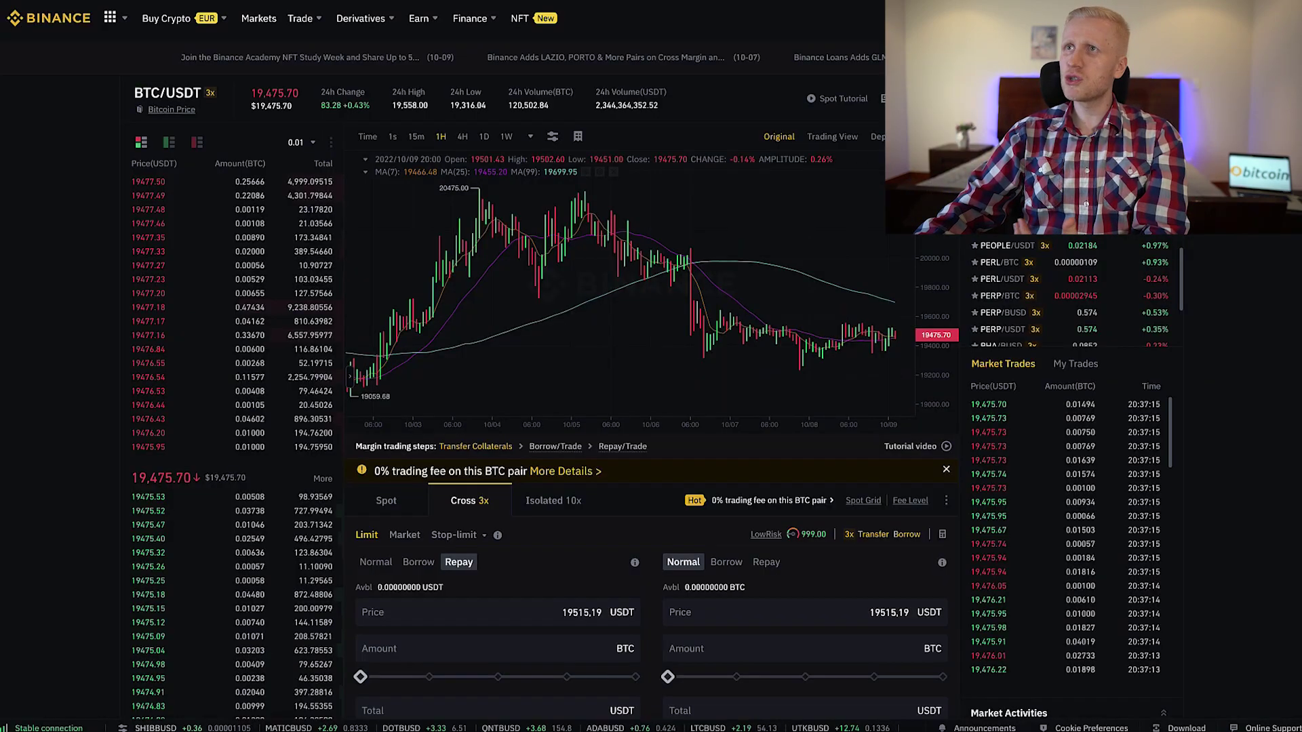
mouse_move(490, 21)
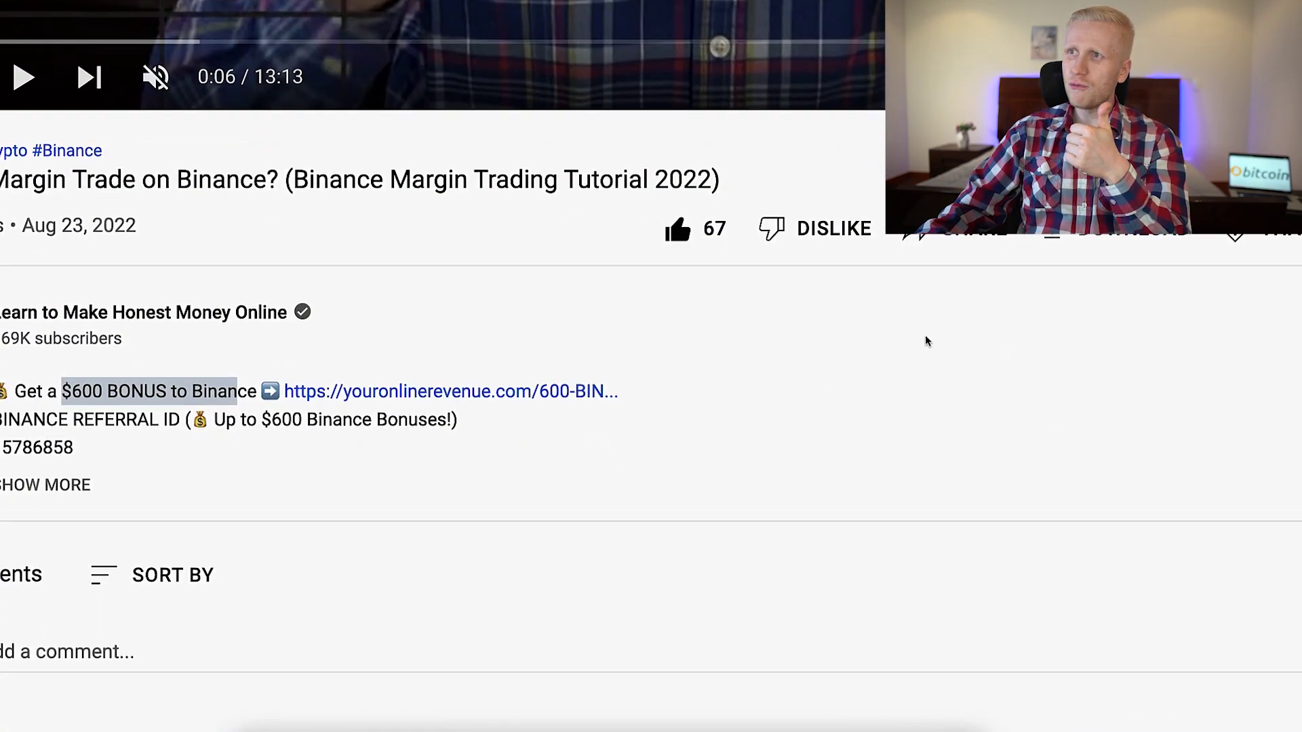
click(677, 229)
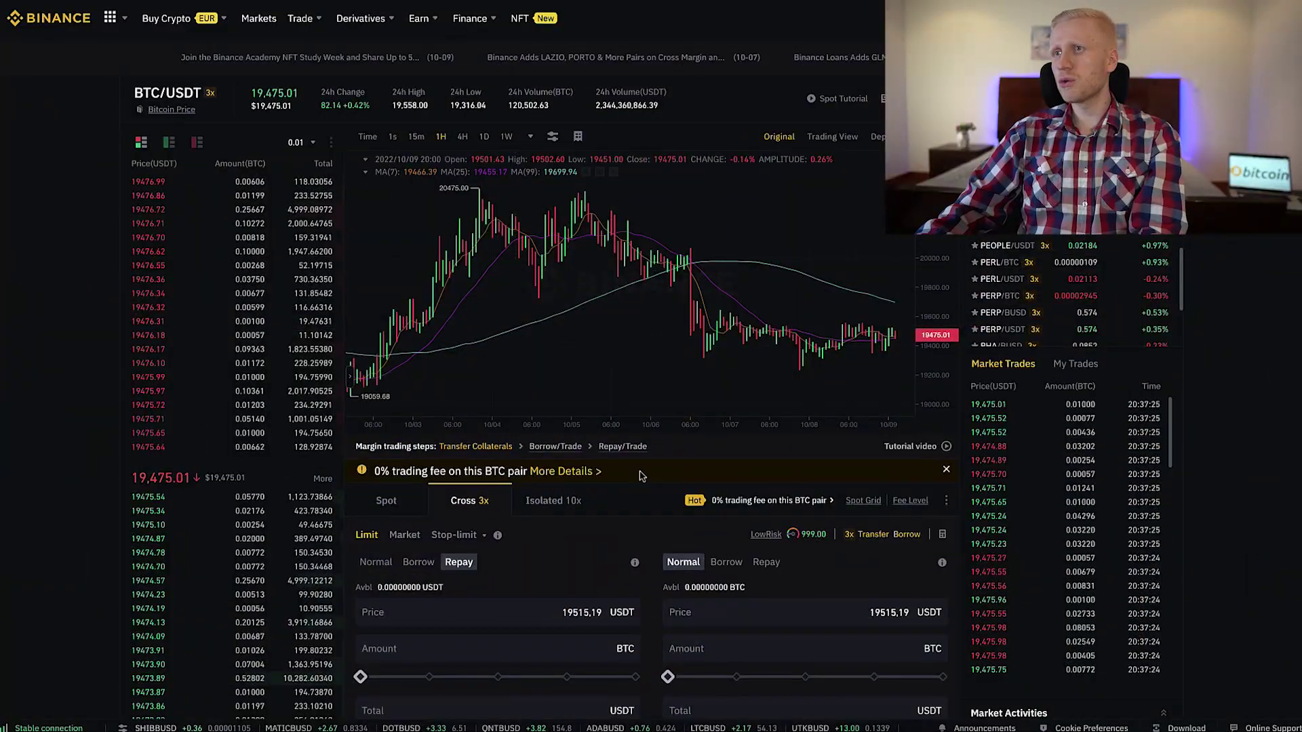
Show only starred favourite pairs in the pair list and open the BTC/BUSD trading page
scroll(640, 475, down, 3)
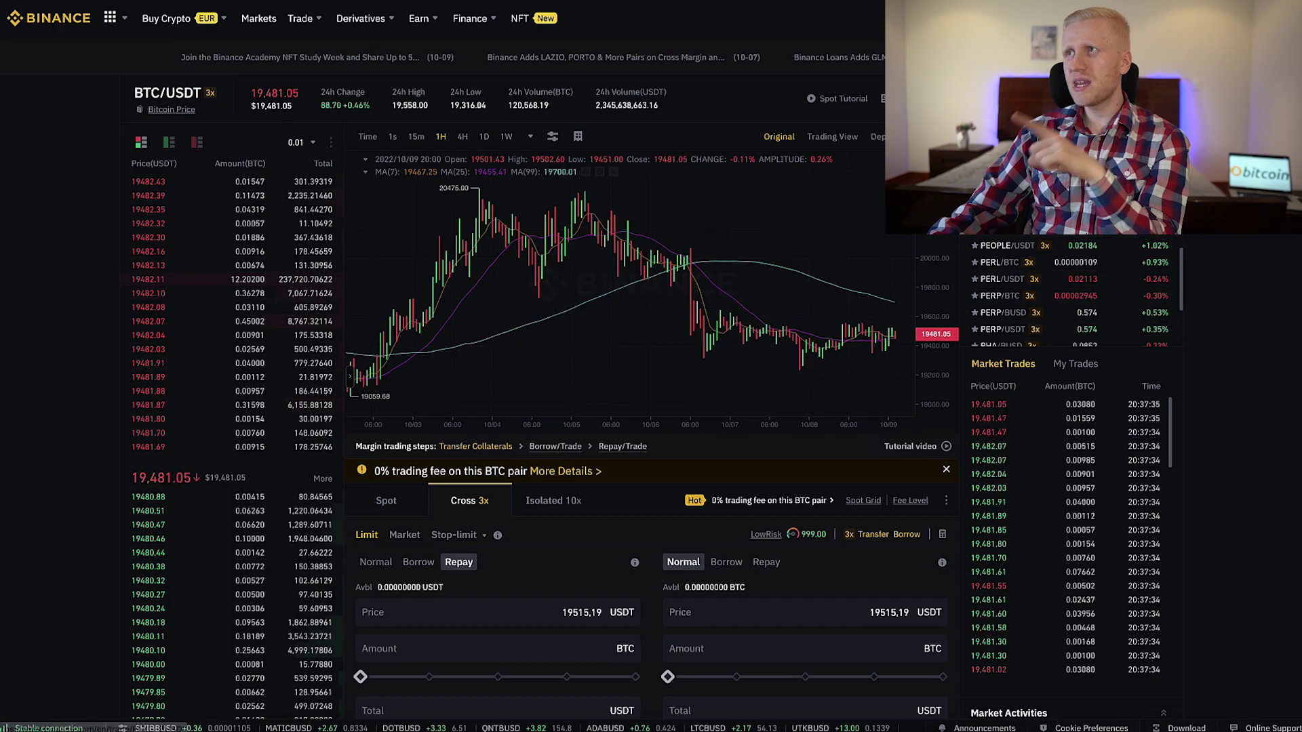
click(1001, 127)
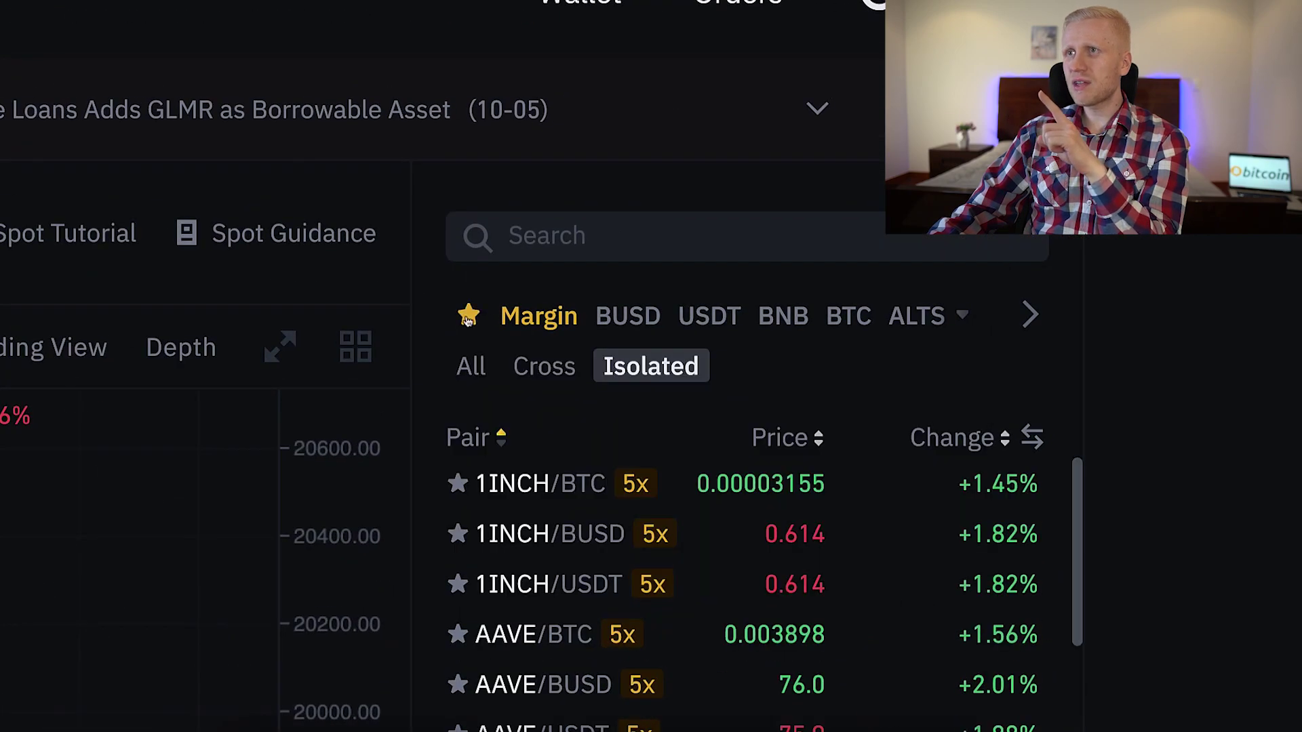
click(467, 317)
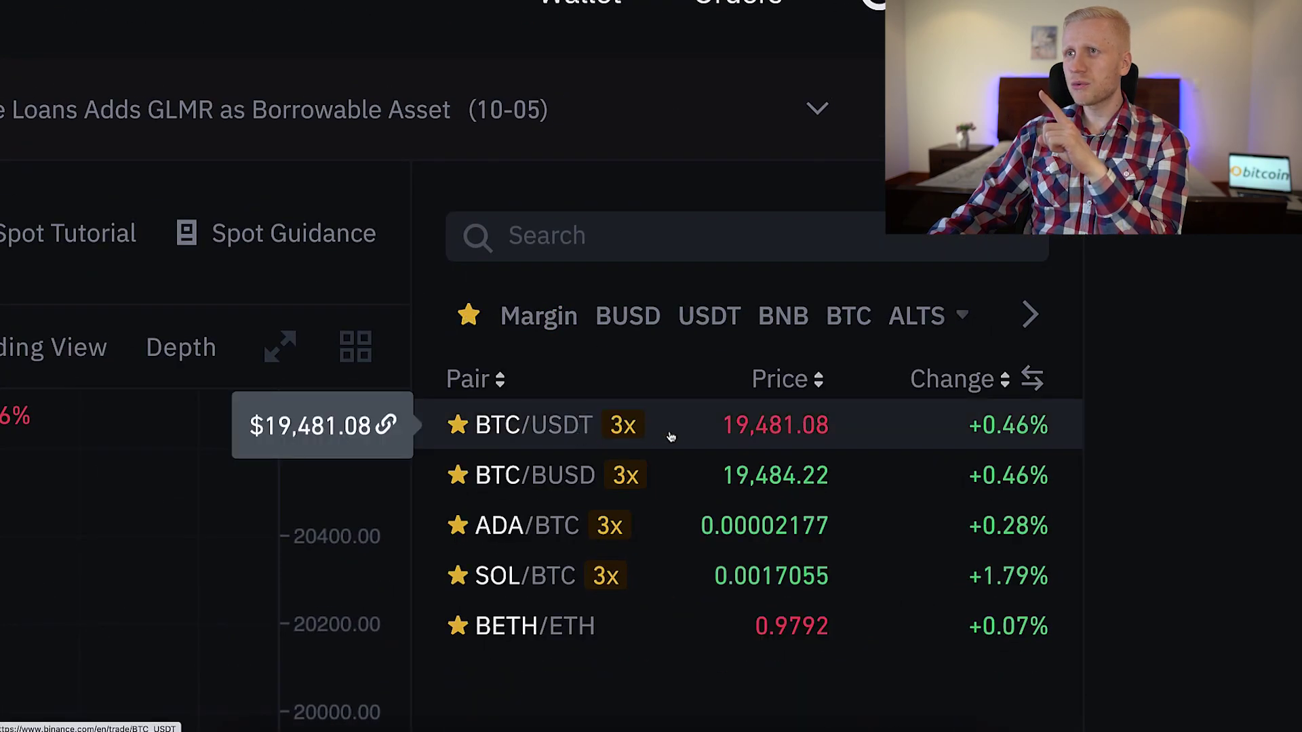
click(678, 476)
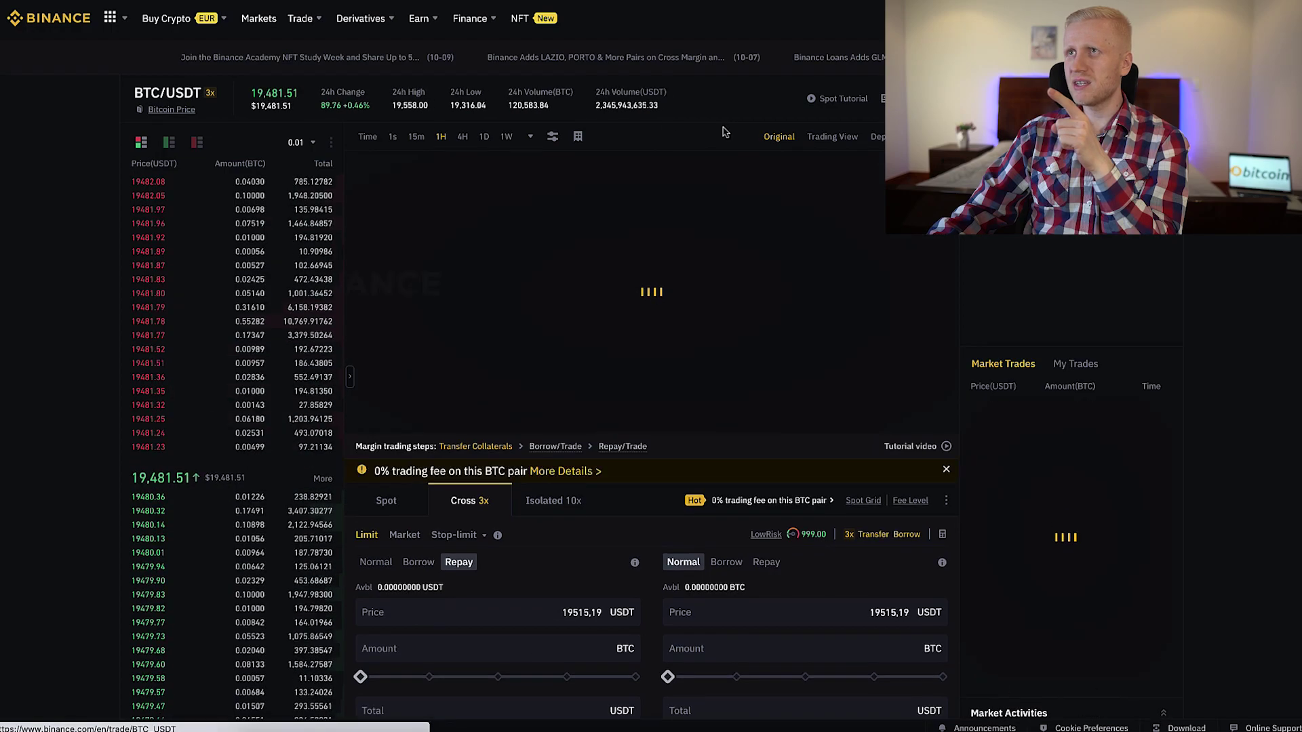
Highlight the 24h volume in USDT and the 0% trading fee notice for the BTC pair
drag(660, 106, 598, 89)
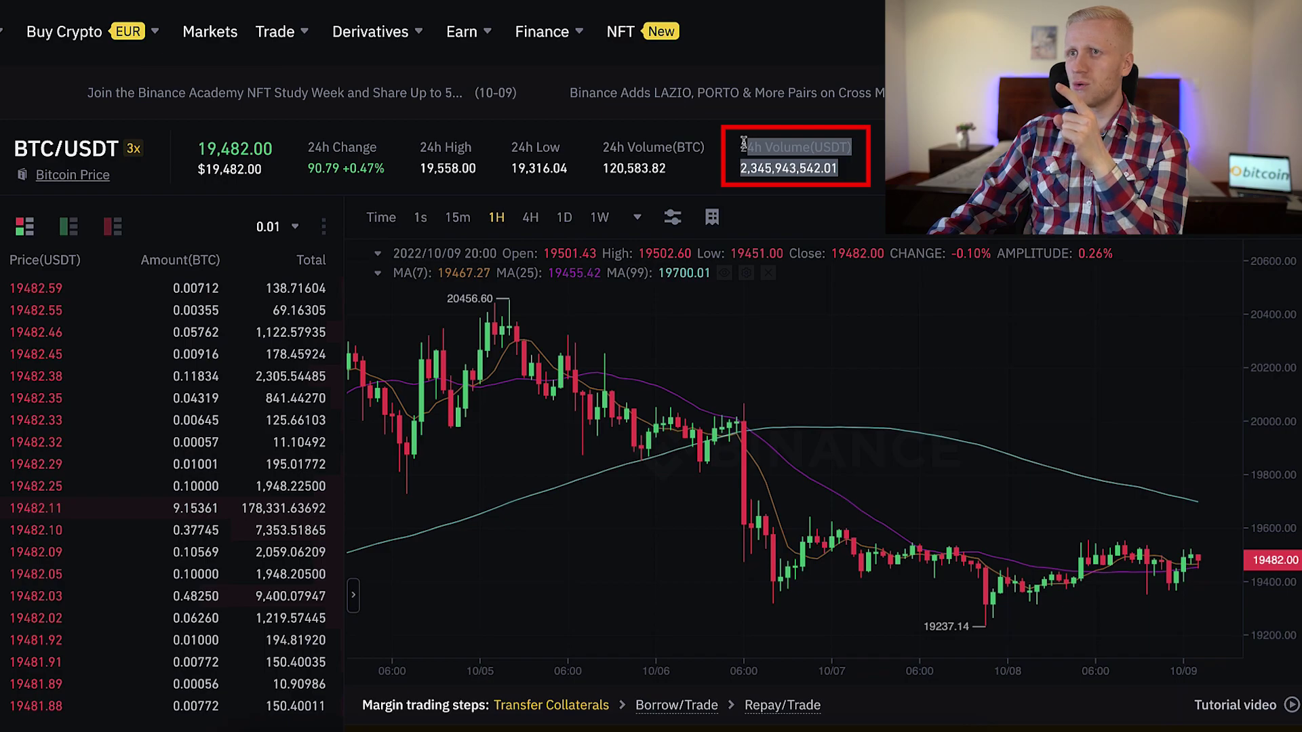
drag(383, 364, 710, 362)
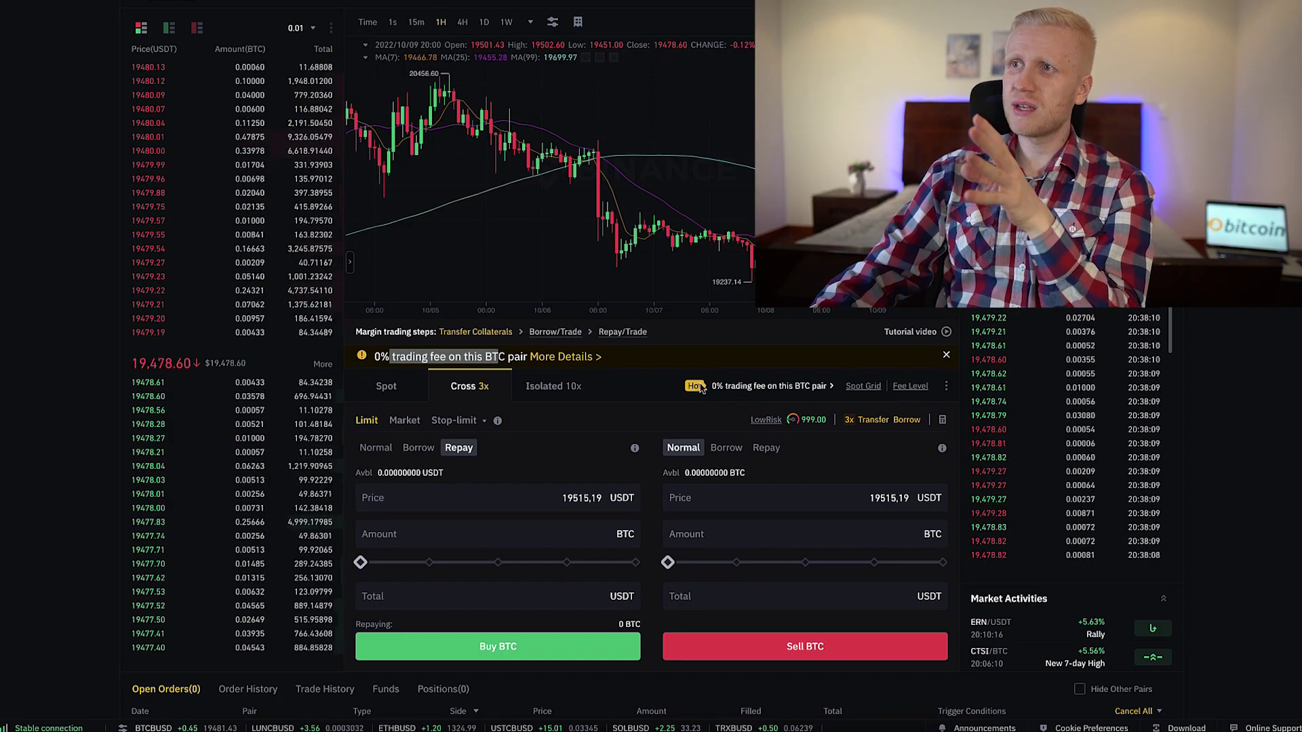
drag(700, 386, 805, 407)
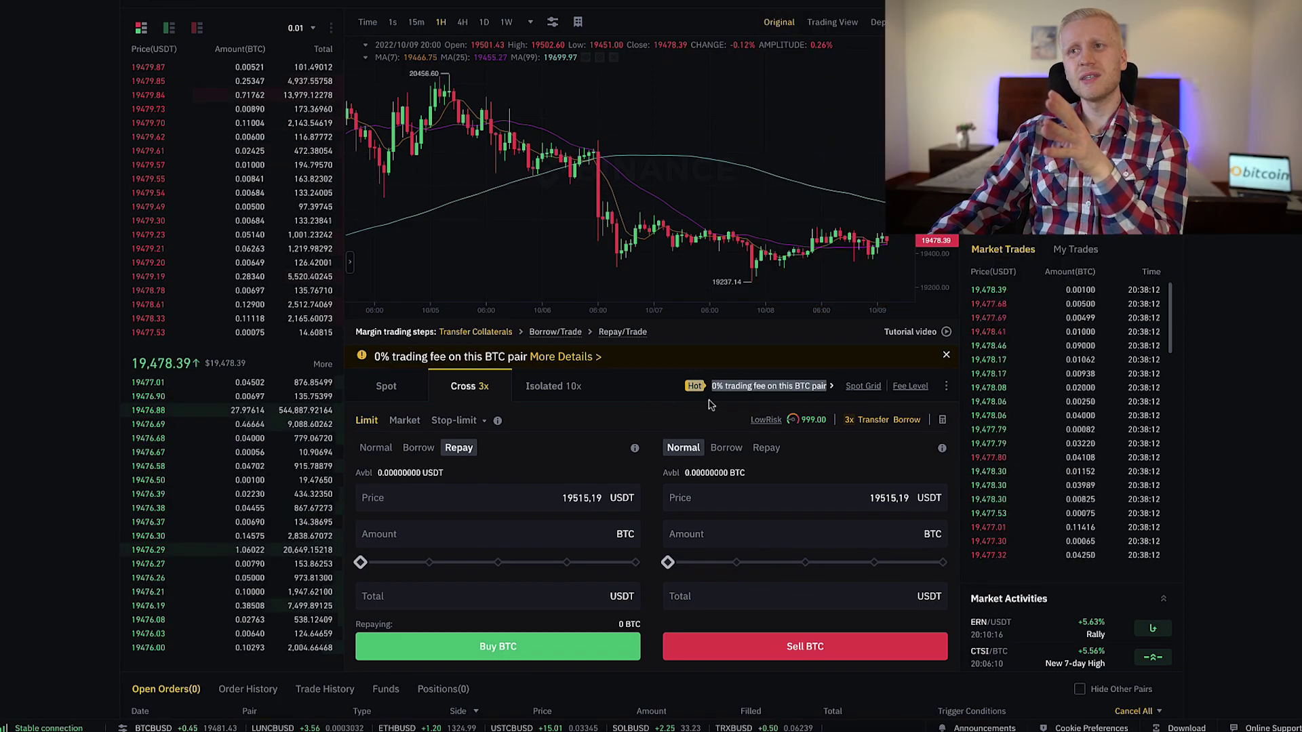
scroll(230, 400, up, 1)
scroll(230, 395, down, 2)
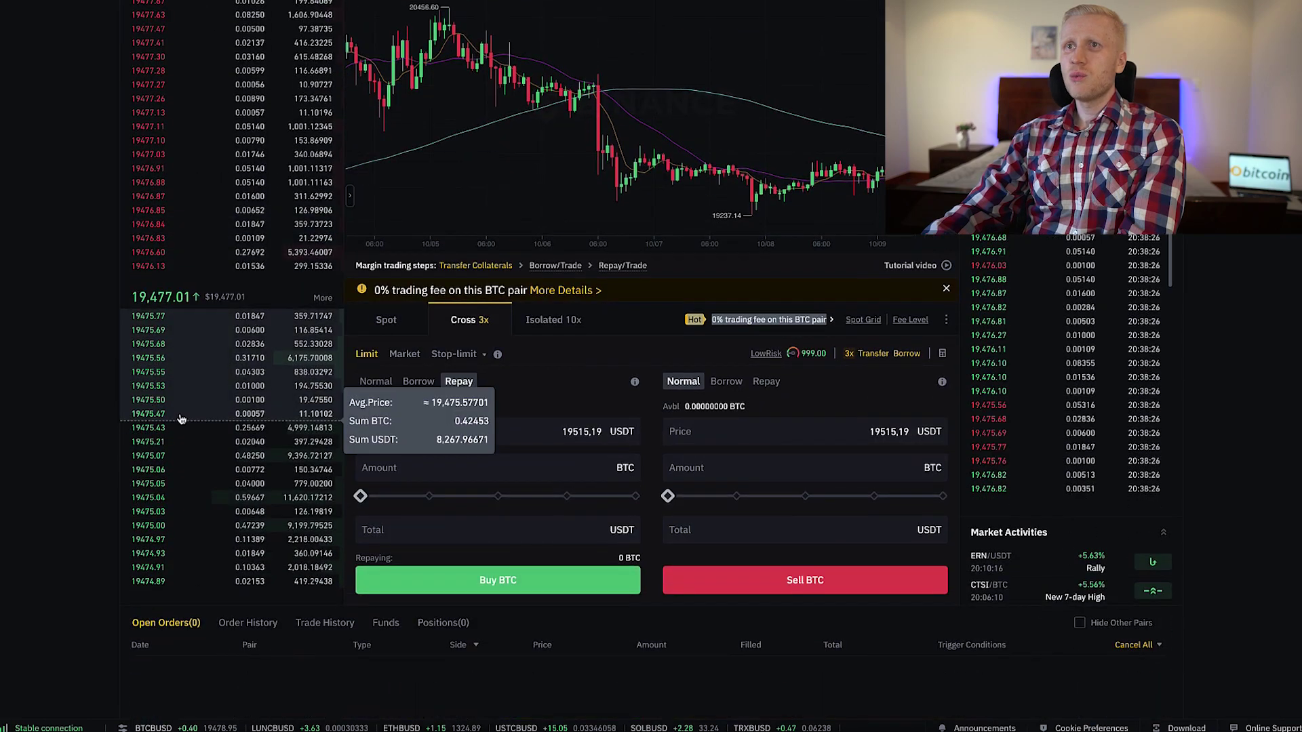
scroll(180, 282, up, 2)
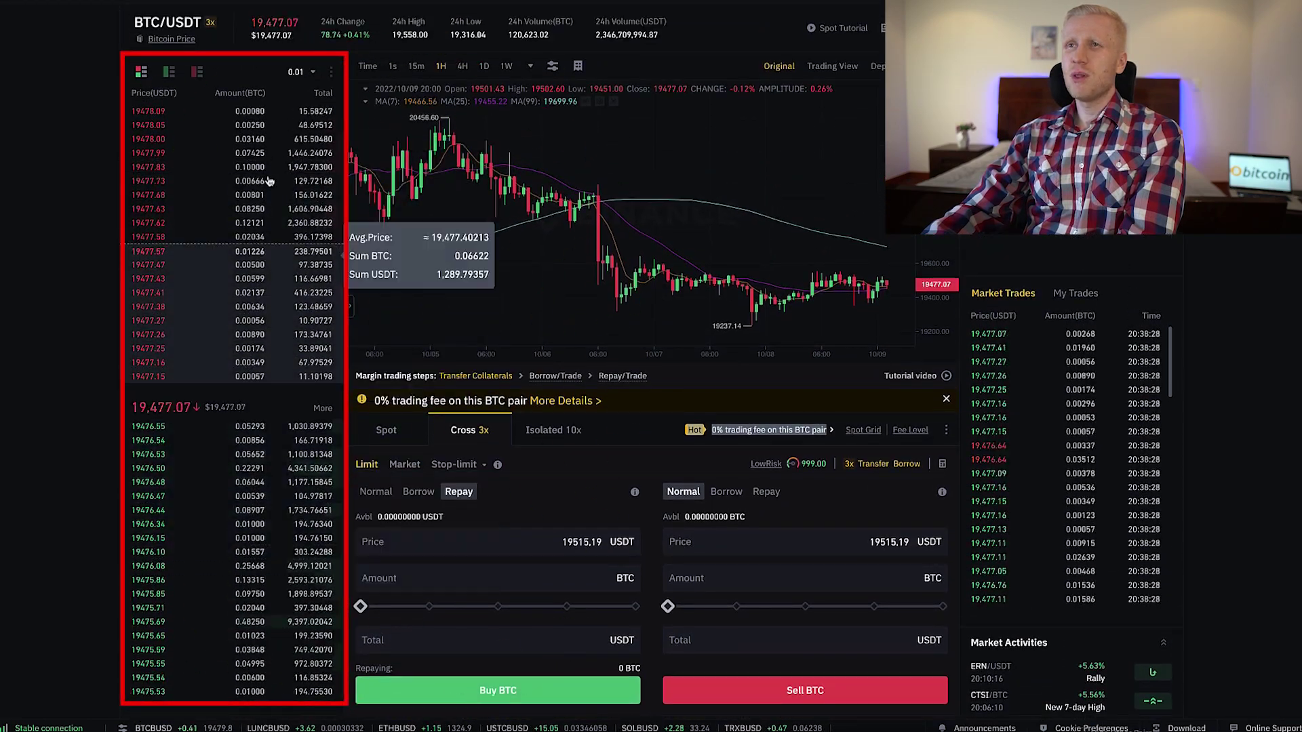
Change the order book price grouping to 1, then 100, and finally 10
click(298, 71)
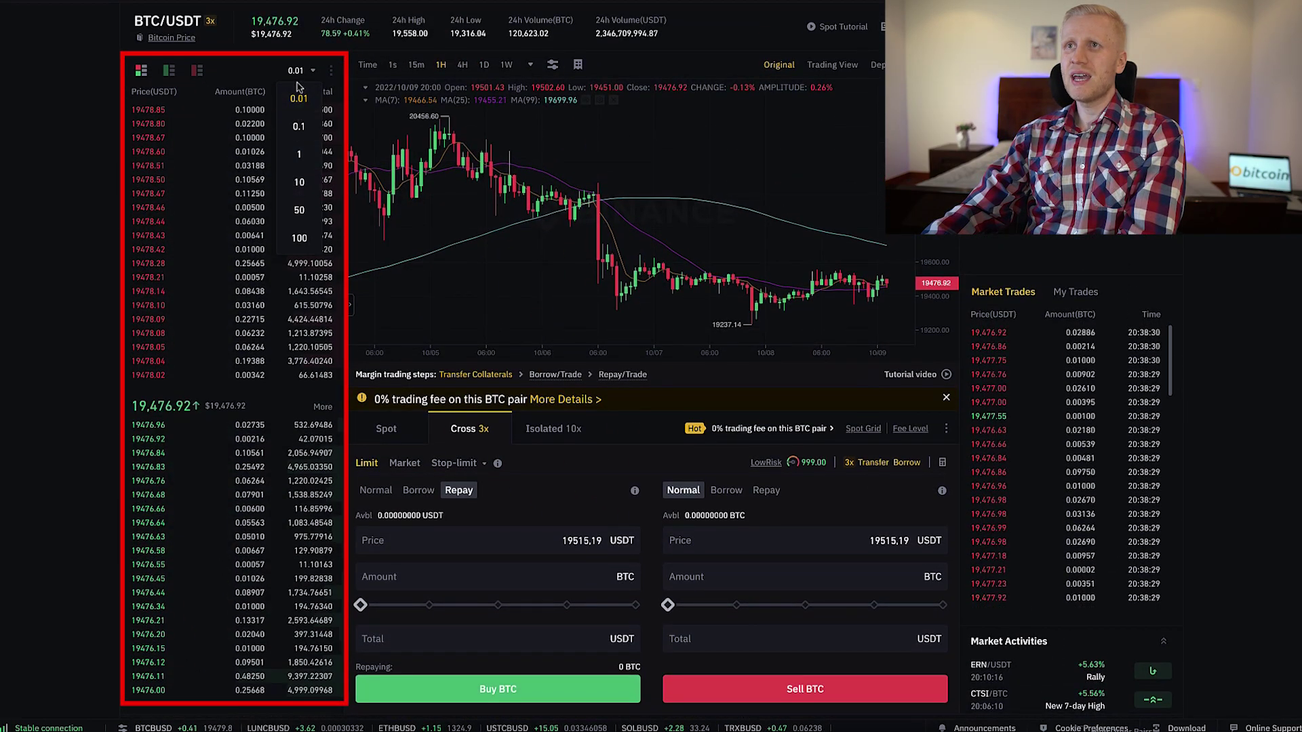
click(298, 156)
click(300, 69)
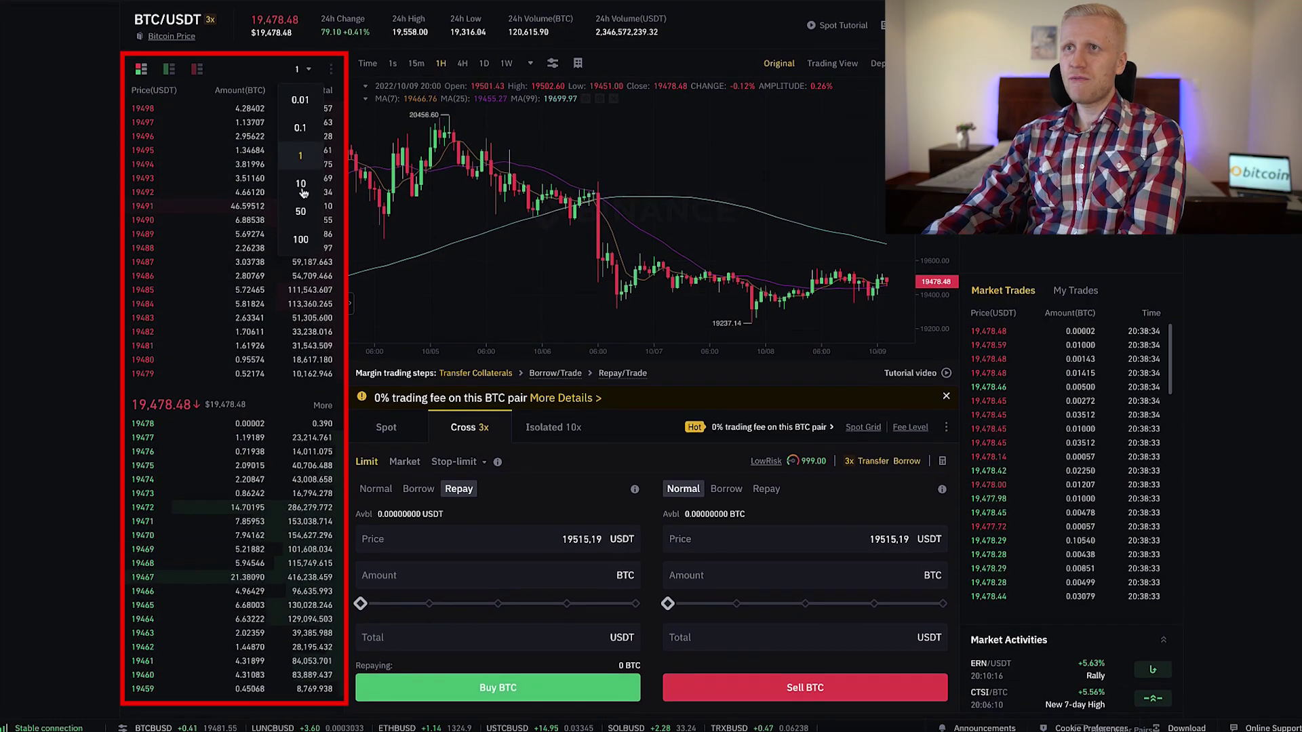
click(302, 233)
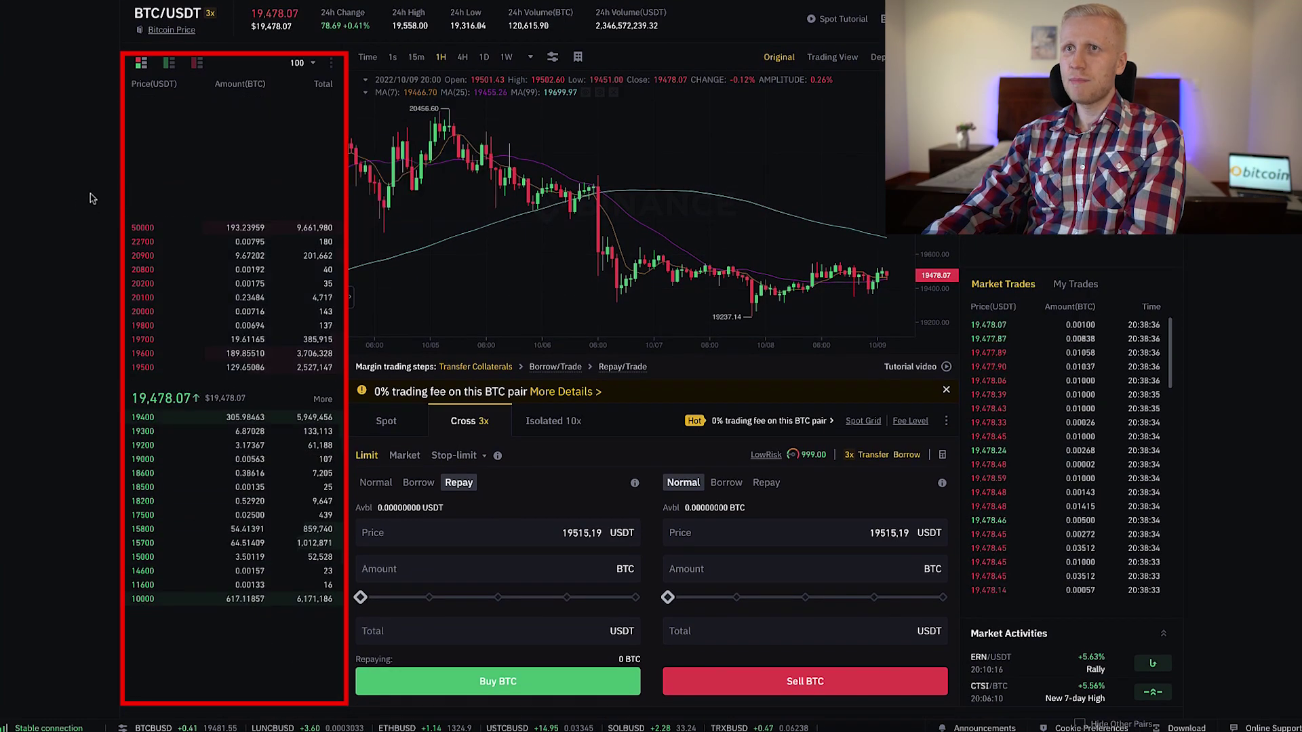
click(304, 177)
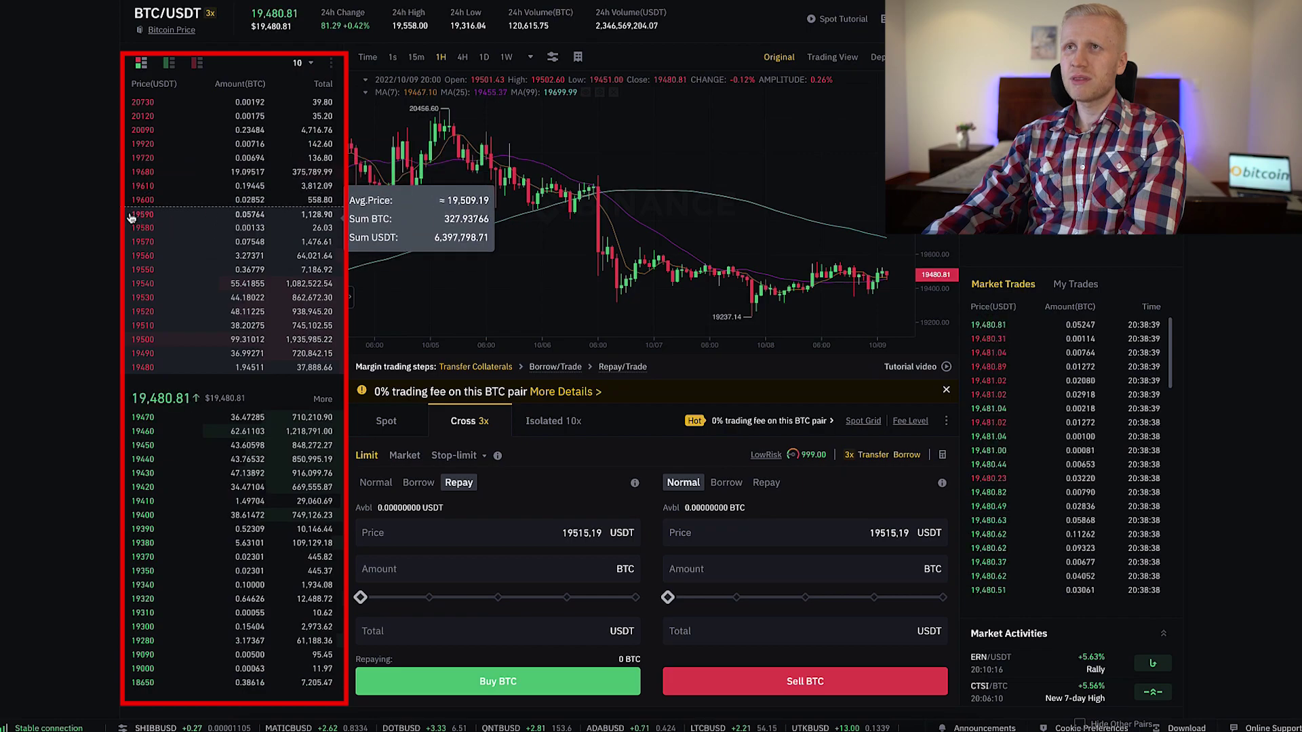
scroll(304, 136, up, 1)
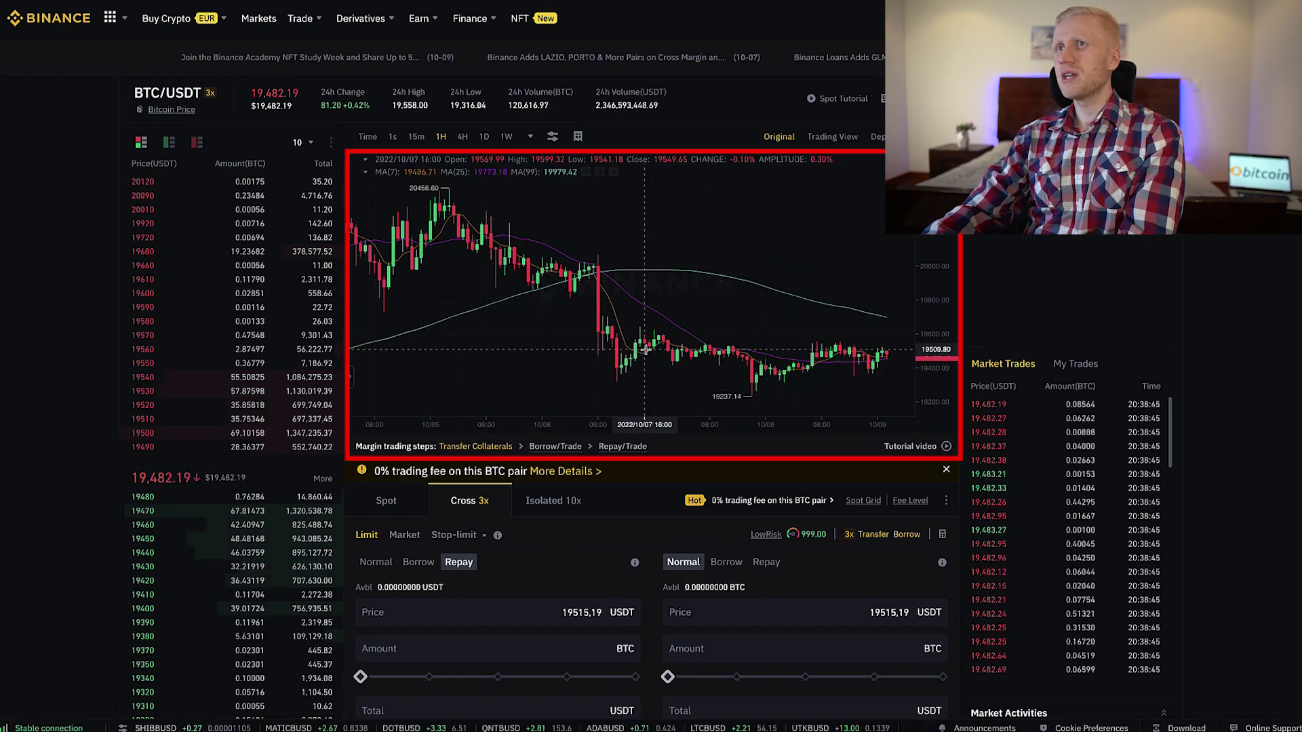
Switch the chart to 15-minute candles, view the Depth chart, then return to TradingView
click(416, 136)
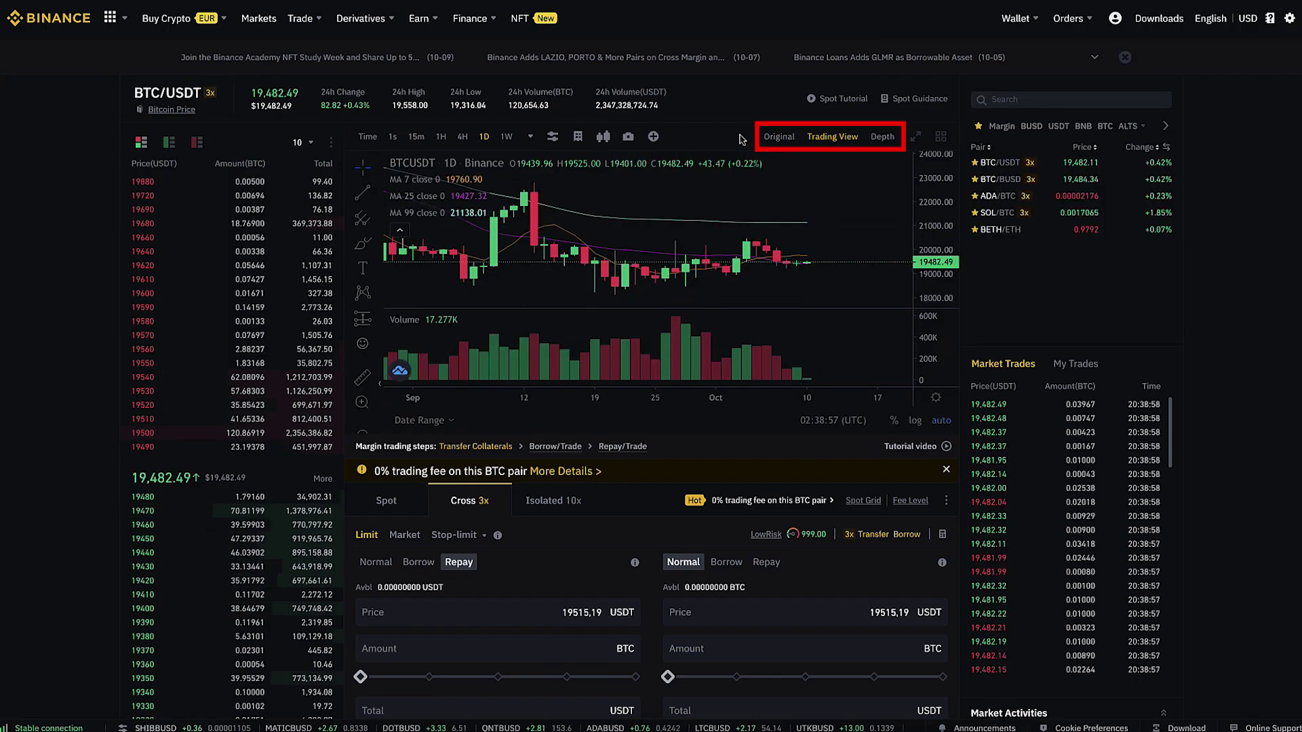
scroll(587, 251, down, 5)
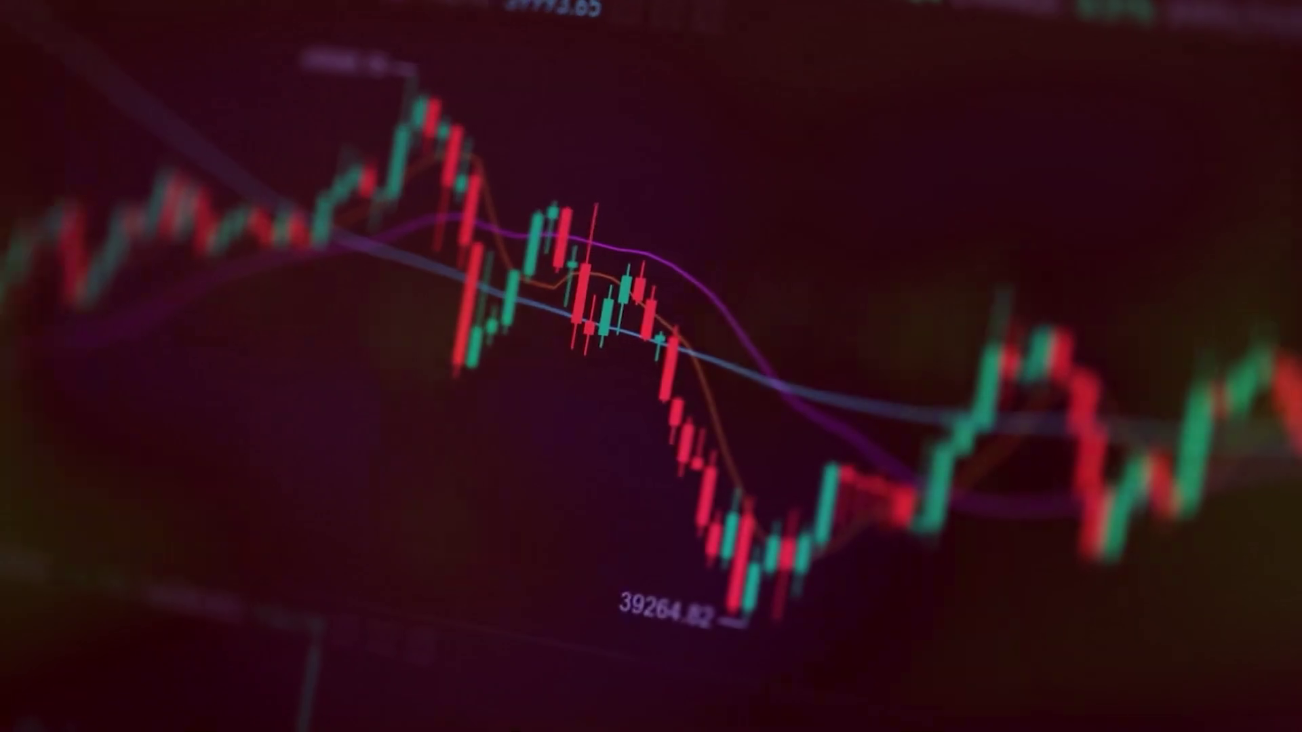
click(603, 136)
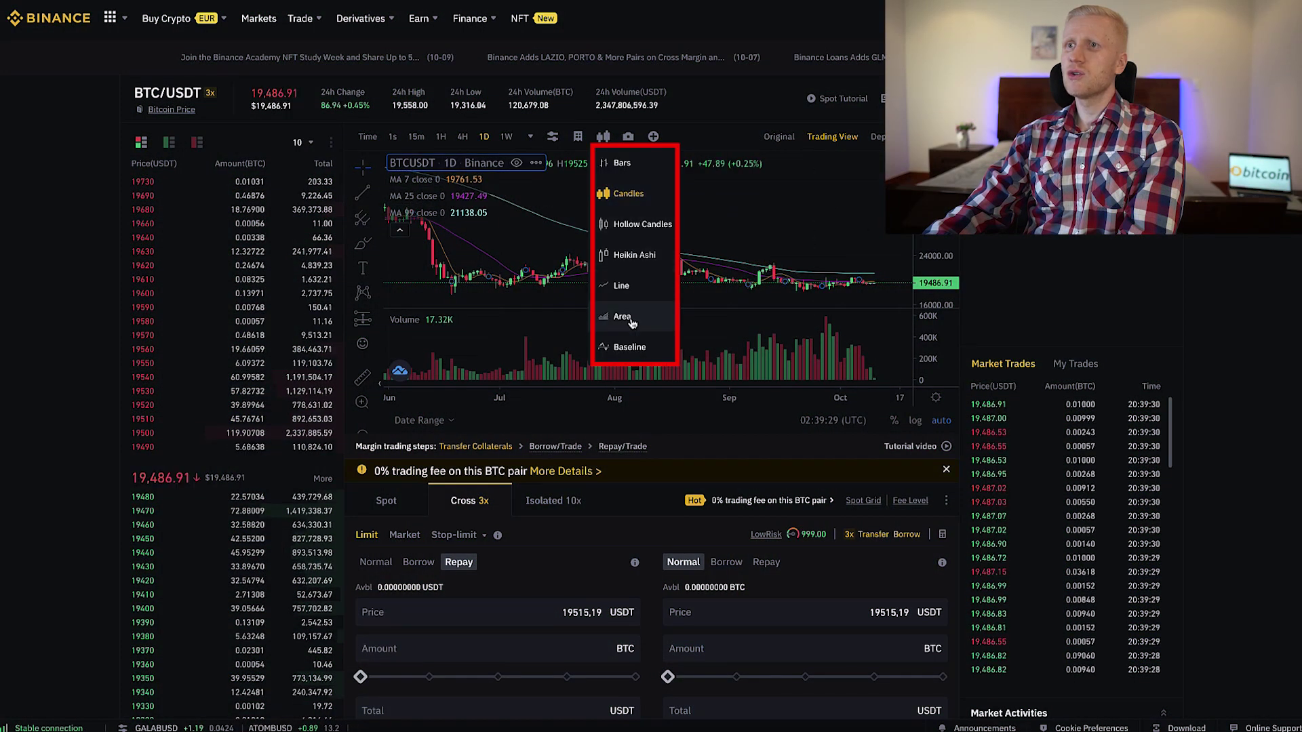
click(882, 138)
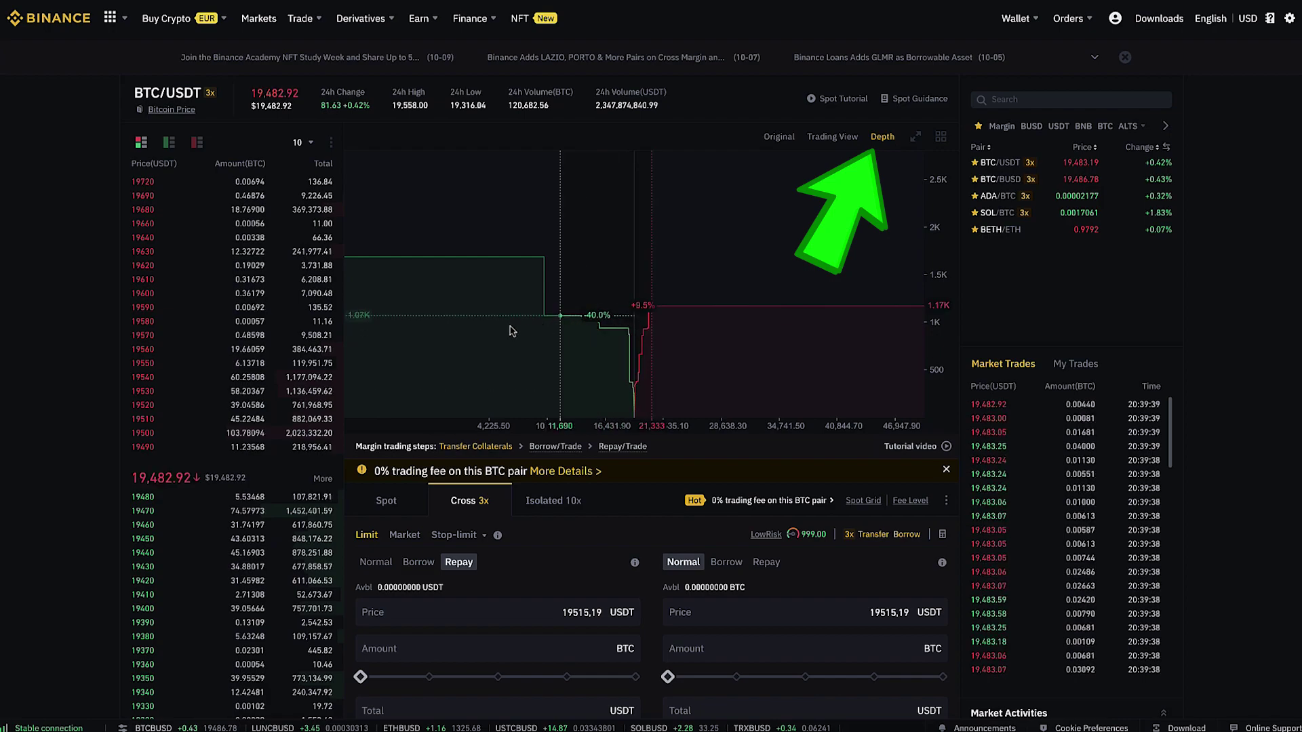
click(832, 139)
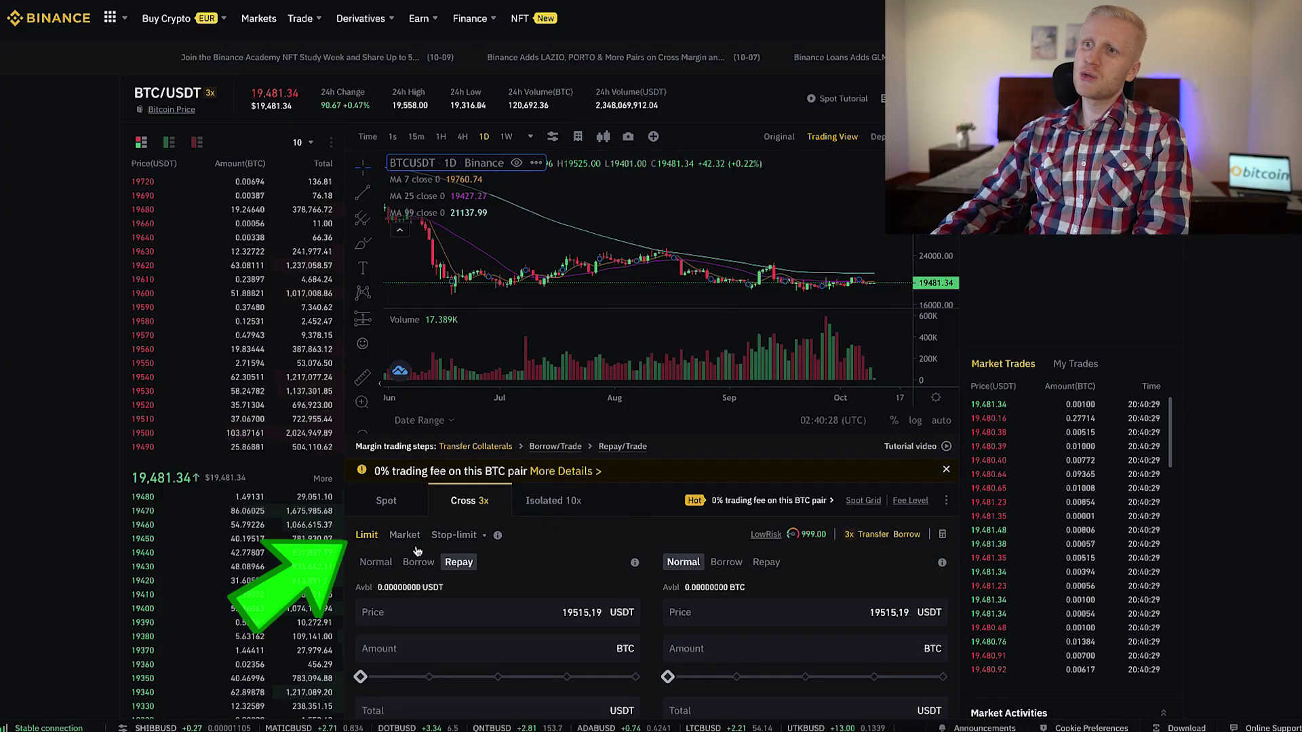
Switch the cross-margin order form to Market orders and zoom the chart out and back in
click(405, 535)
scroll(393, 562, down, 2)
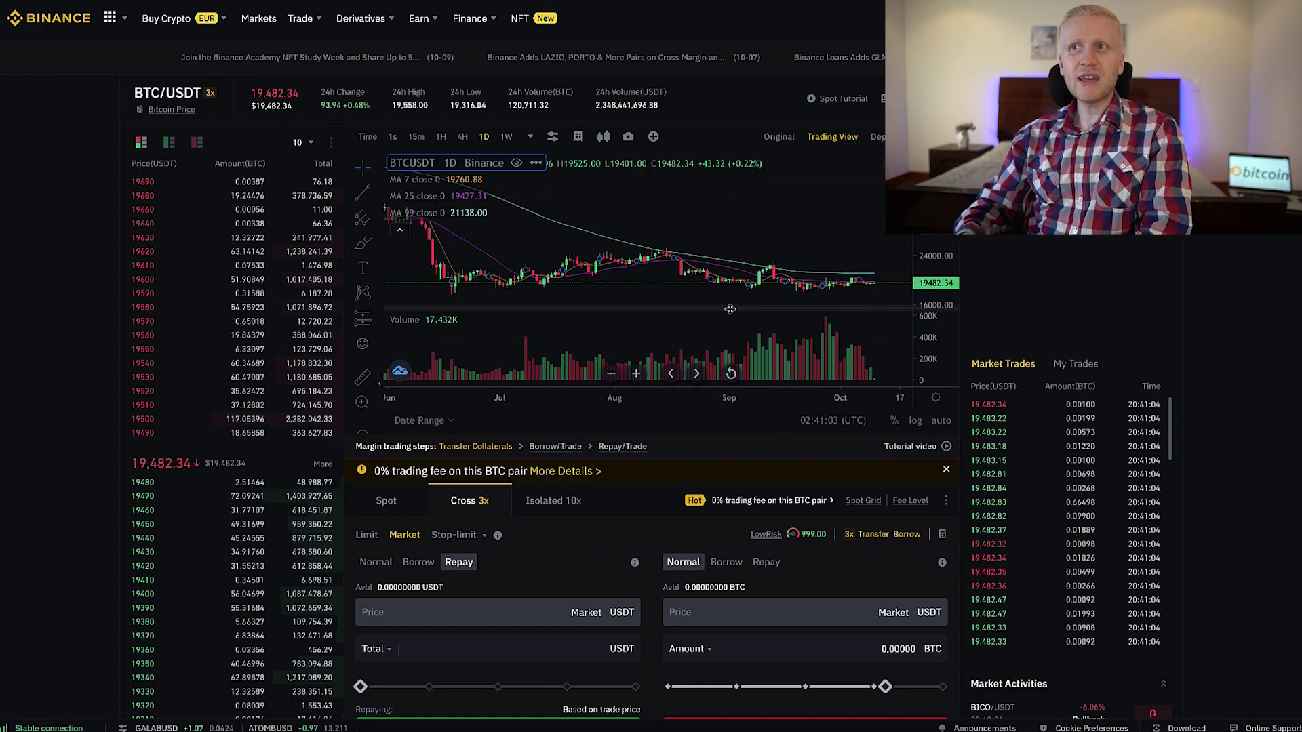
scroll(730, 309, down, 5)
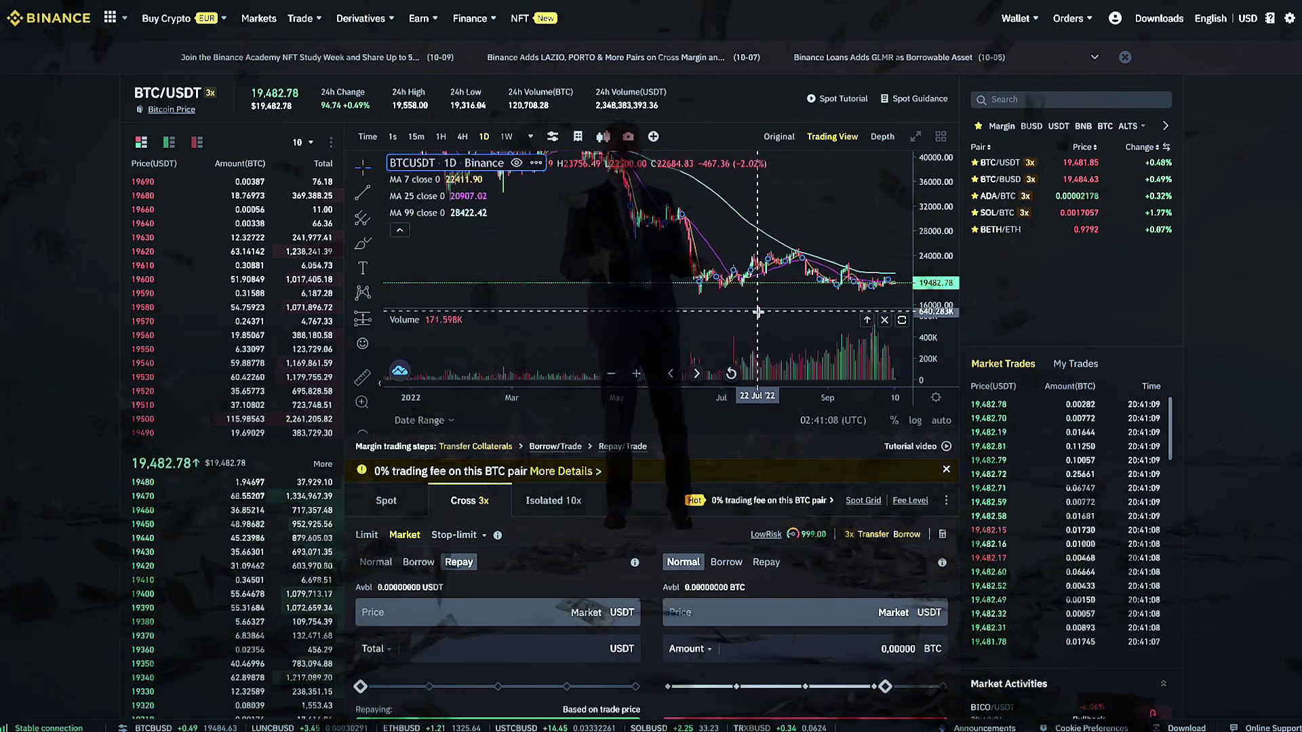
scroll(758, 312, up, 5)
scroll(757, 312, up, 3)
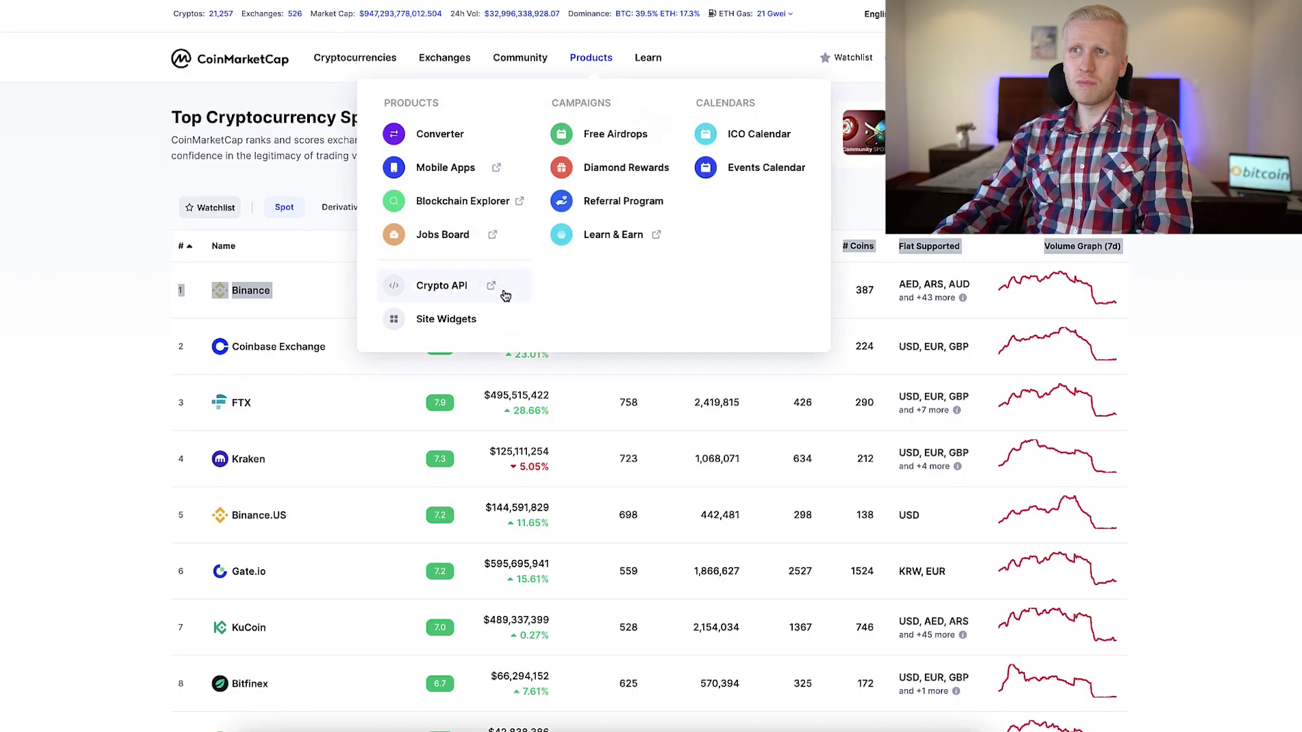
Return from CoinMarketCap to the Binance BTC/USDT margin trading tab
click(502, 295)
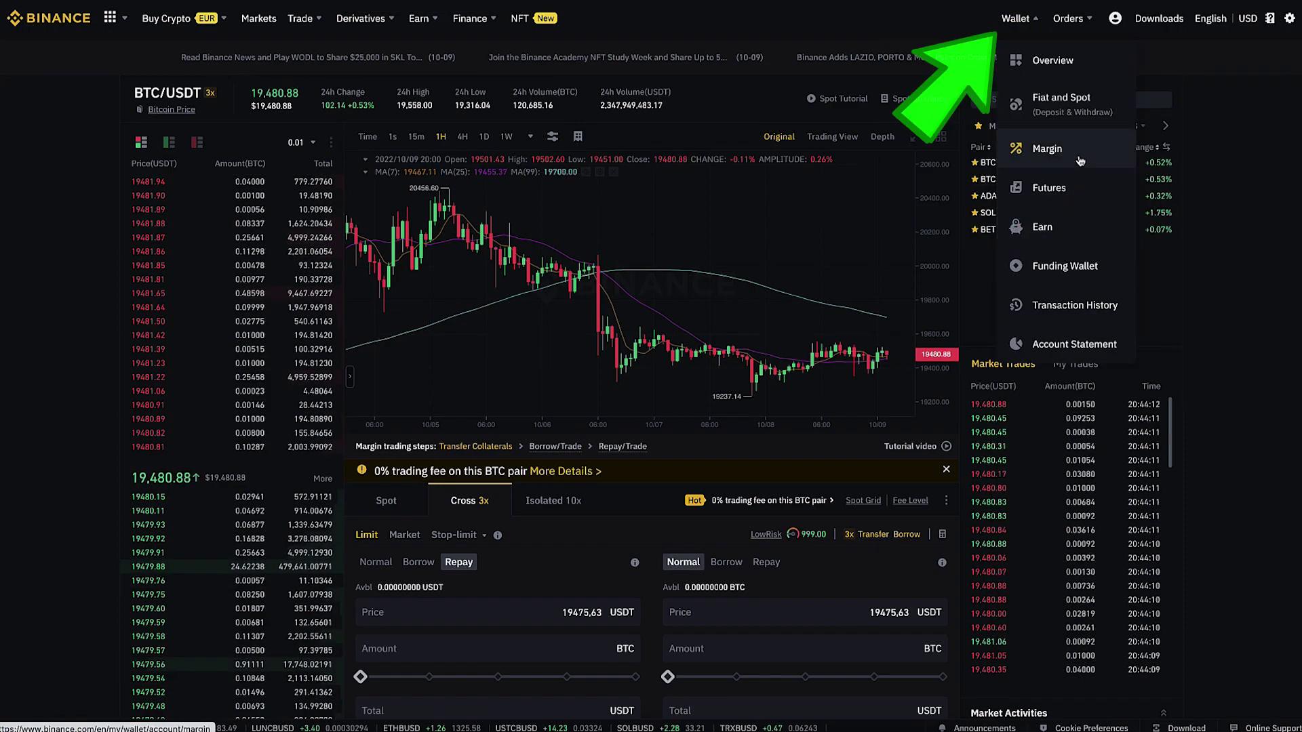
Go to Wallet > Margin and start a Transfer into the margin wallet
click(1046, 149)
click(1150, 76)
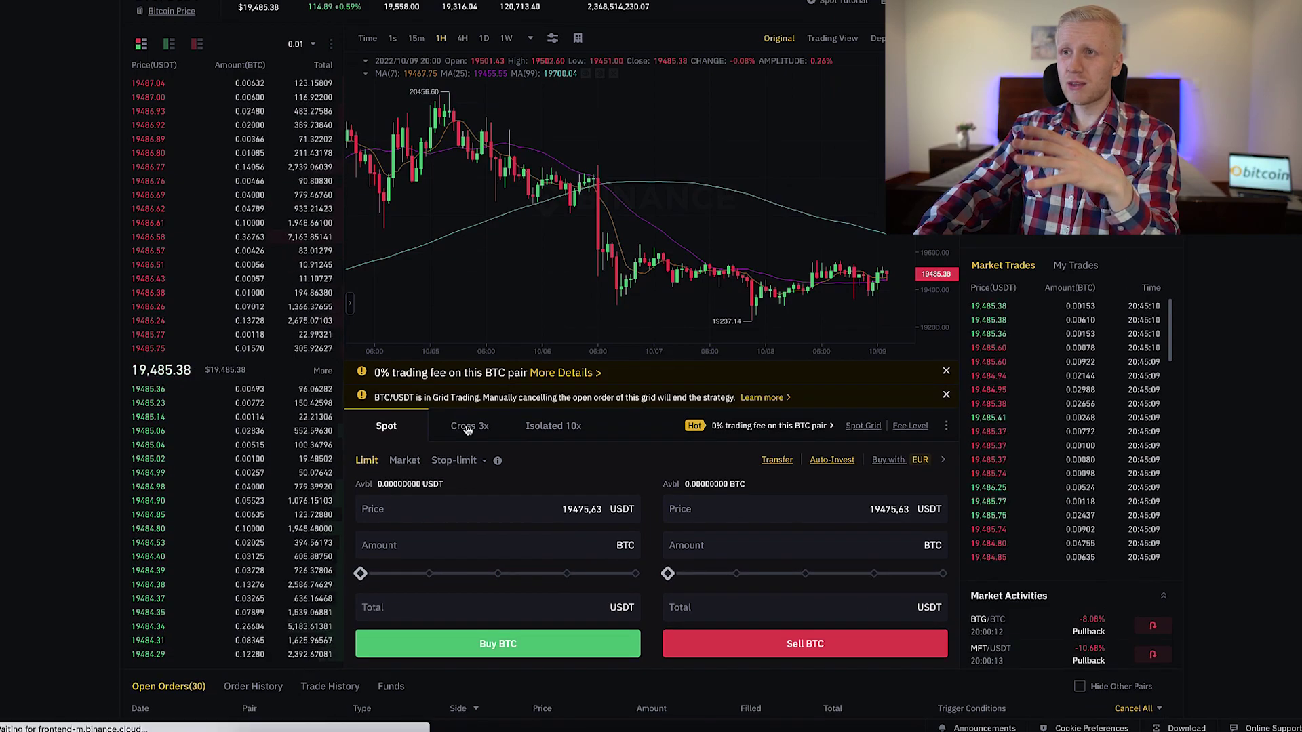
Toggle the order form from Cross 3x to Spot and back to Cross 3x
click(467, 427)
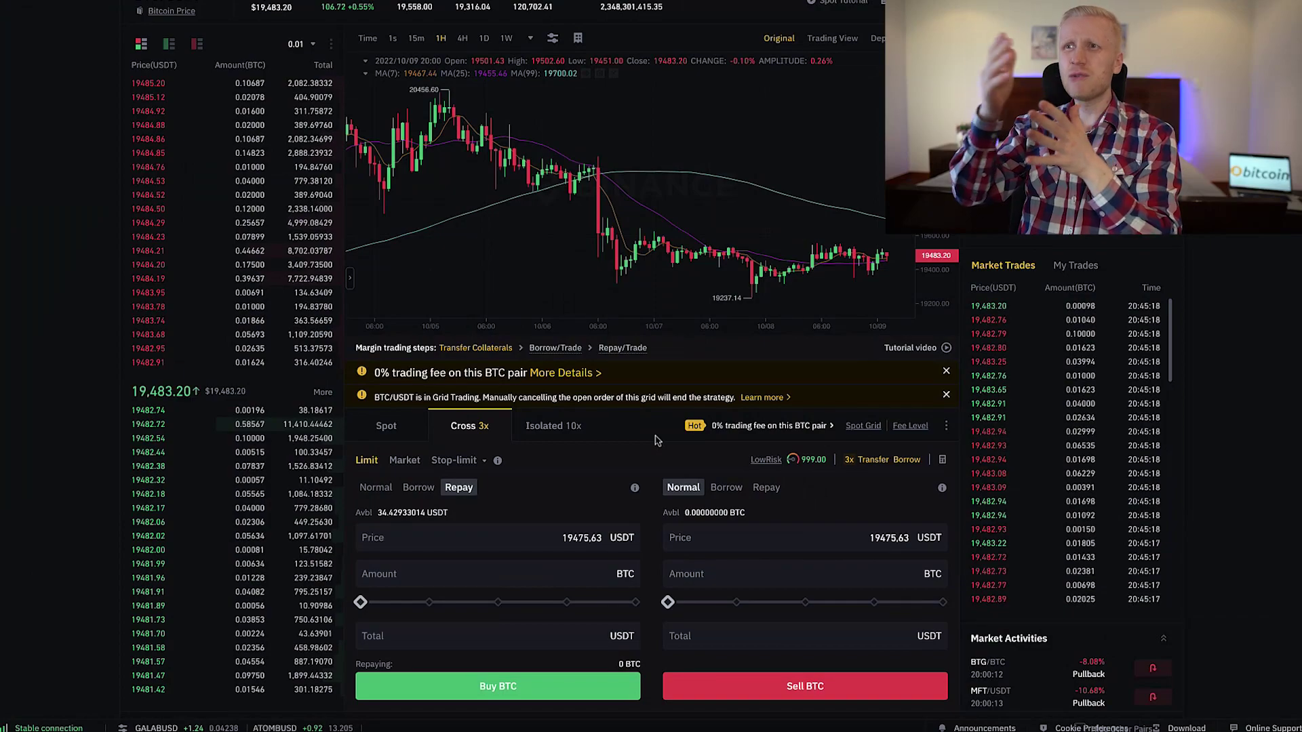
click(383, 427)
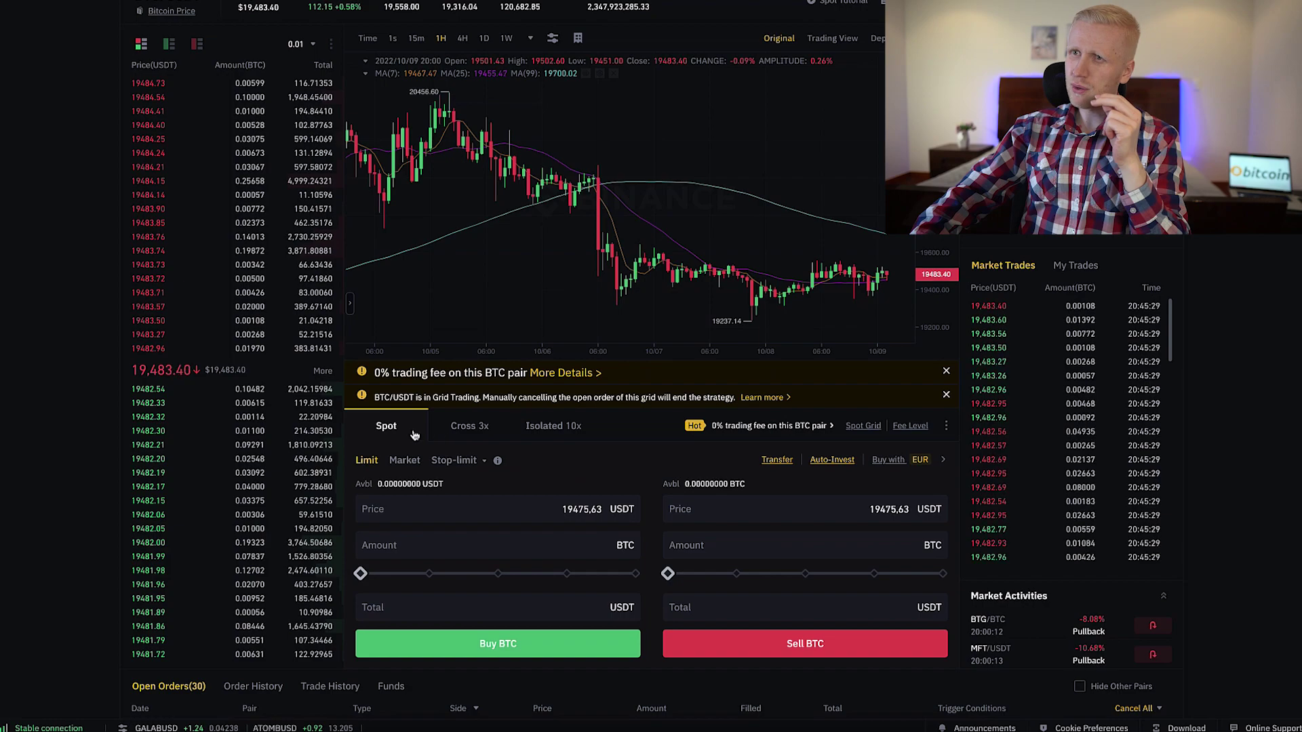
drag(415, 436, 486, 434)
click(487, 435)
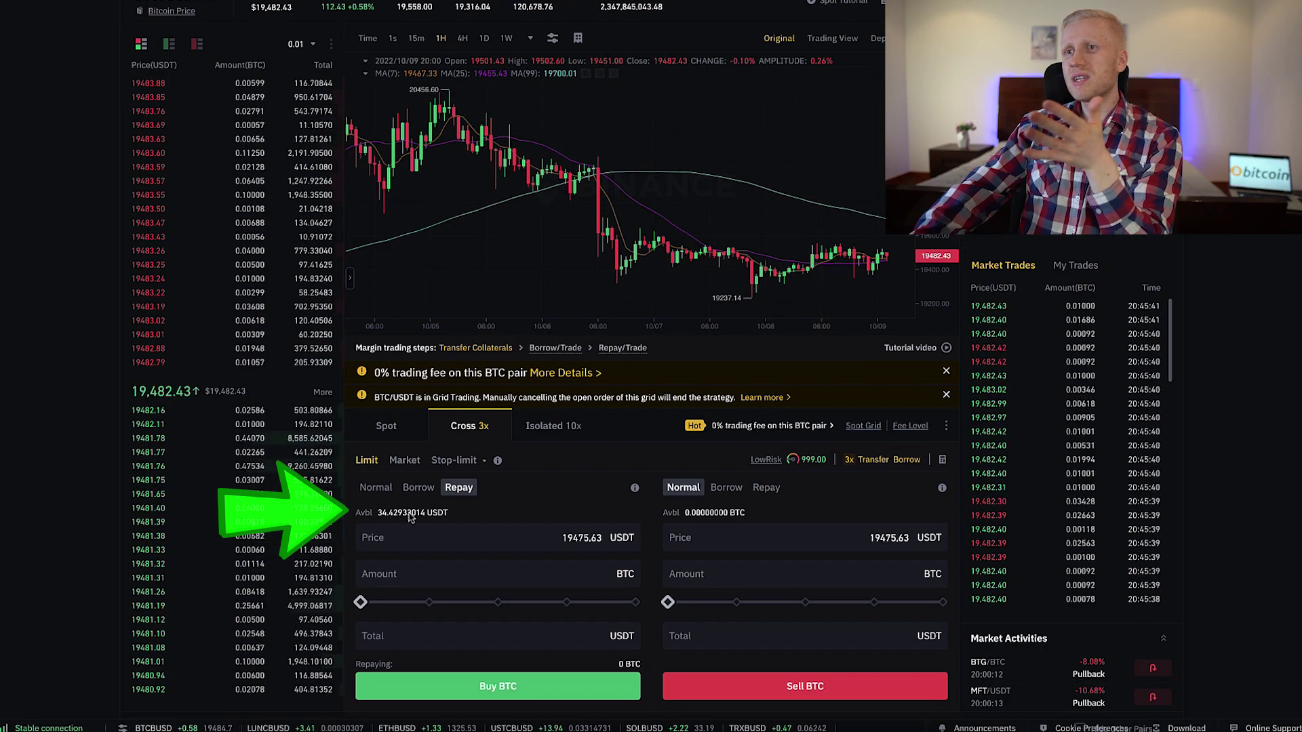
Put the buy side in Borrow mode and switch the form to Isolated 10x
scroll(410, 517, down, 1)
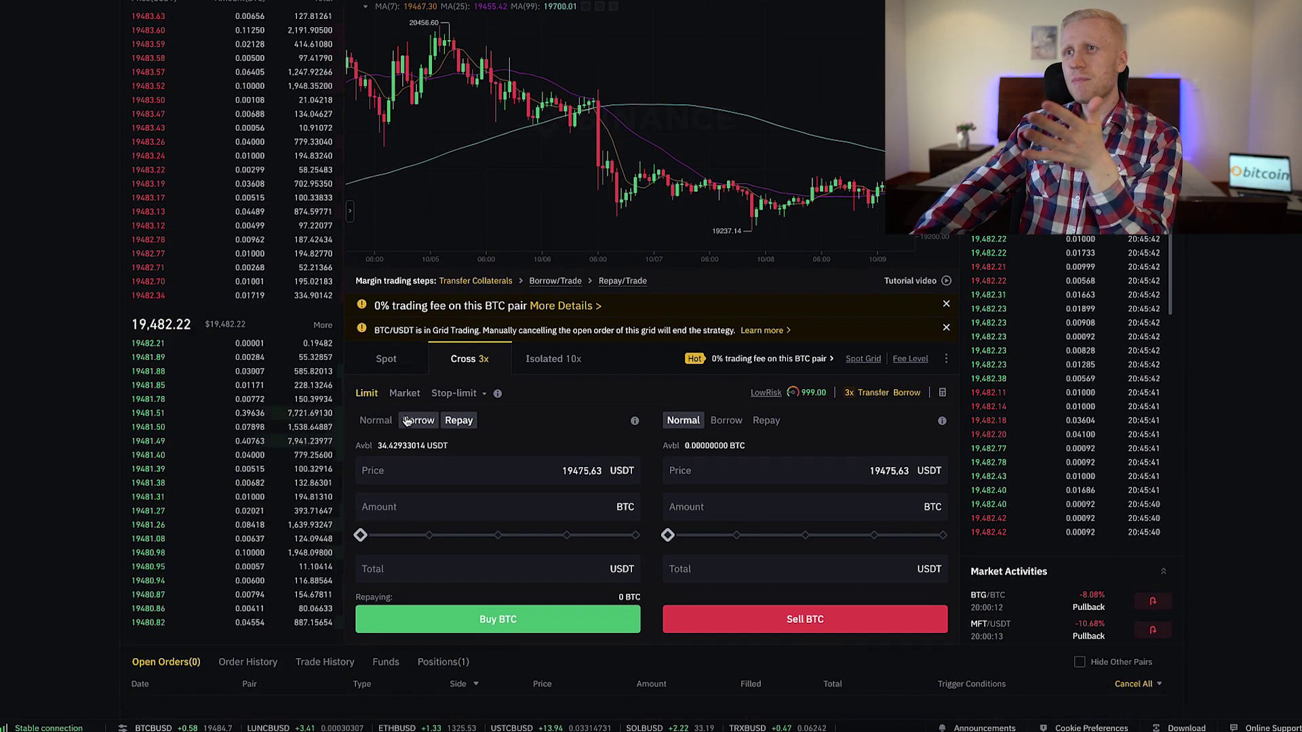
click(360, 535)
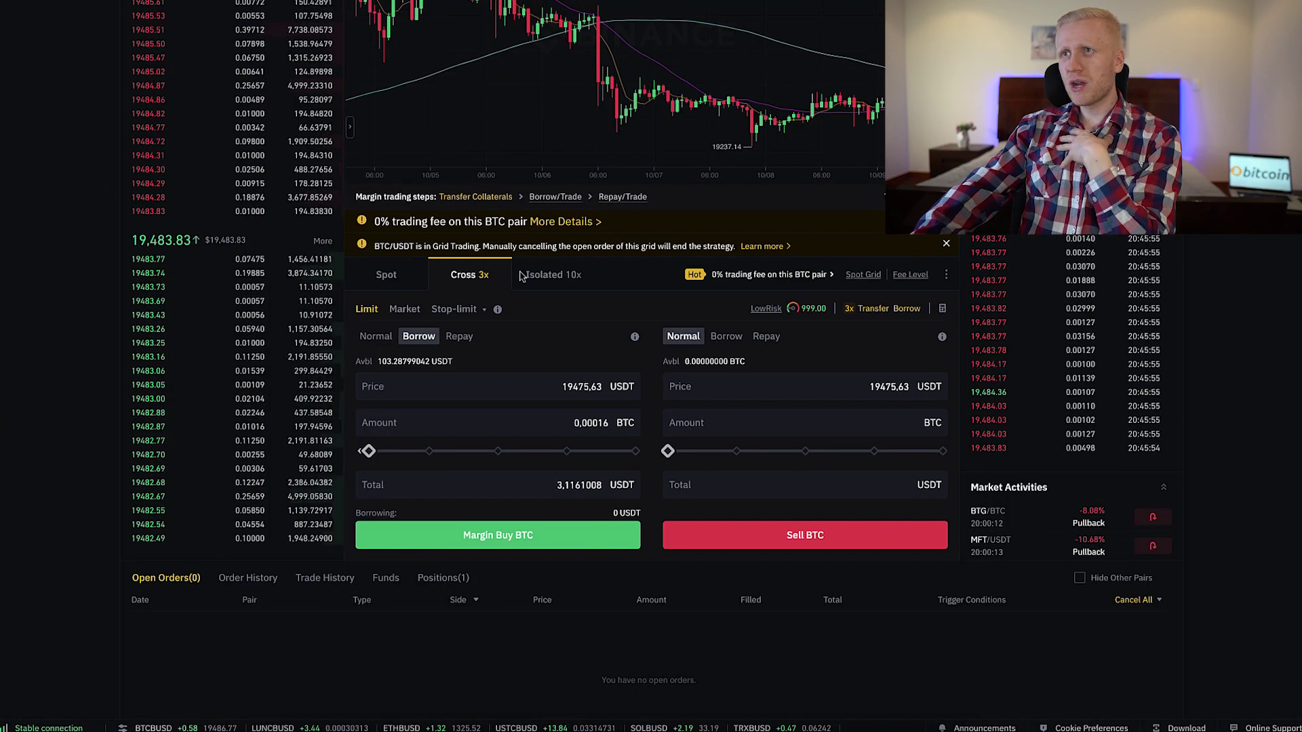
click(553, 275)
click(470, 275)
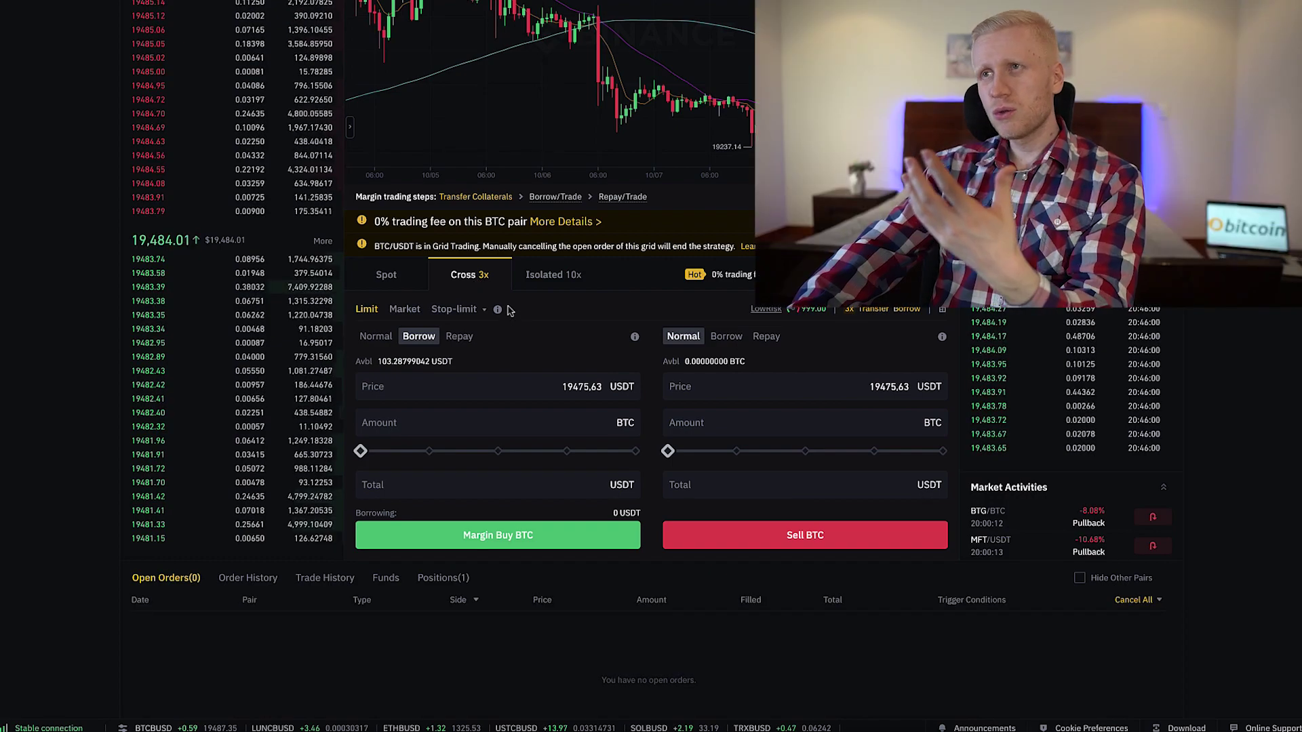
click(553, 281)
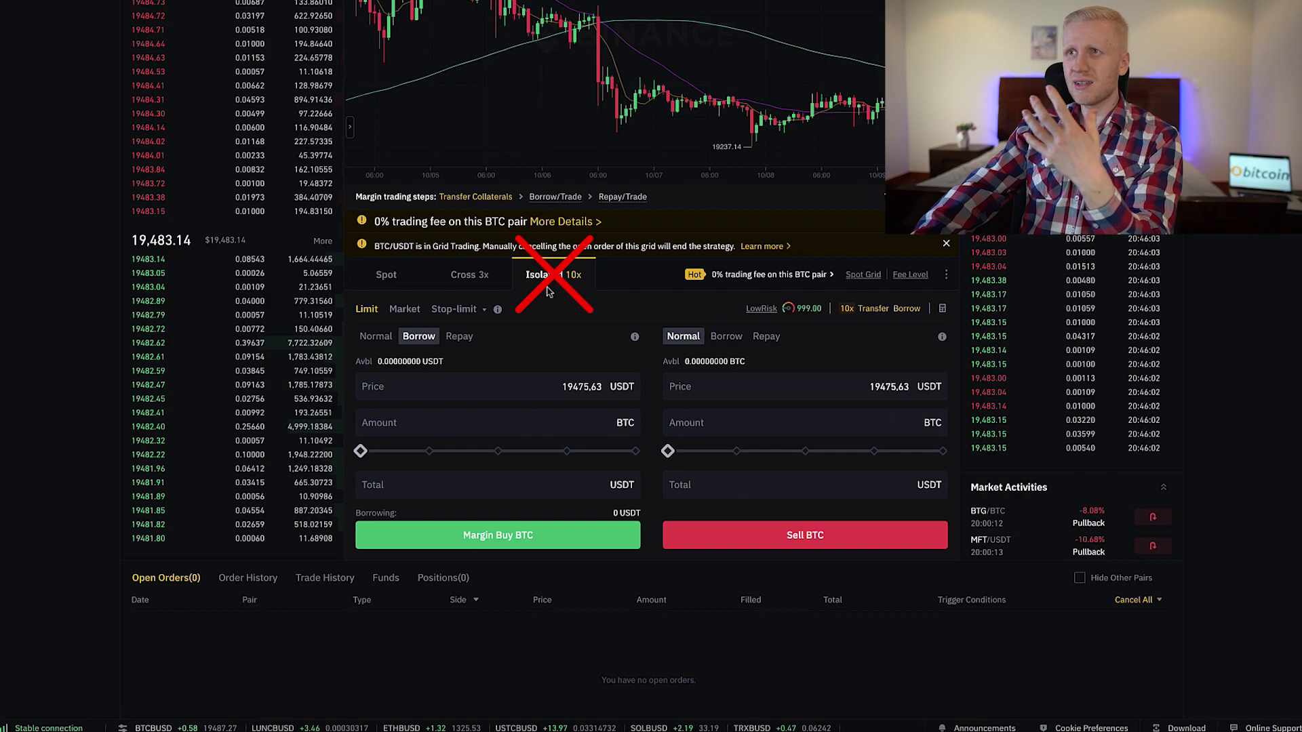
scroll(548, 292, up, 4)
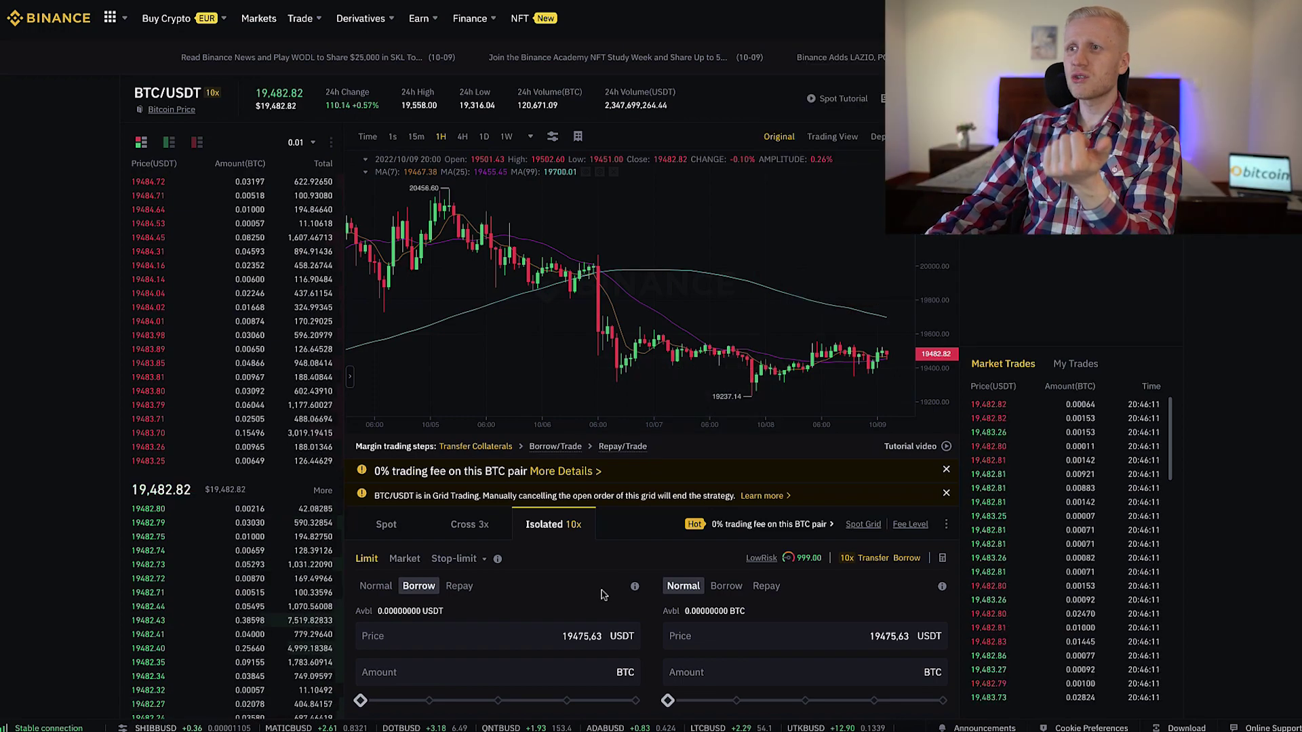
Return the order panel to Cross 3x, showing 103.28799042 USDT available and LowRisk
click(485, 534)
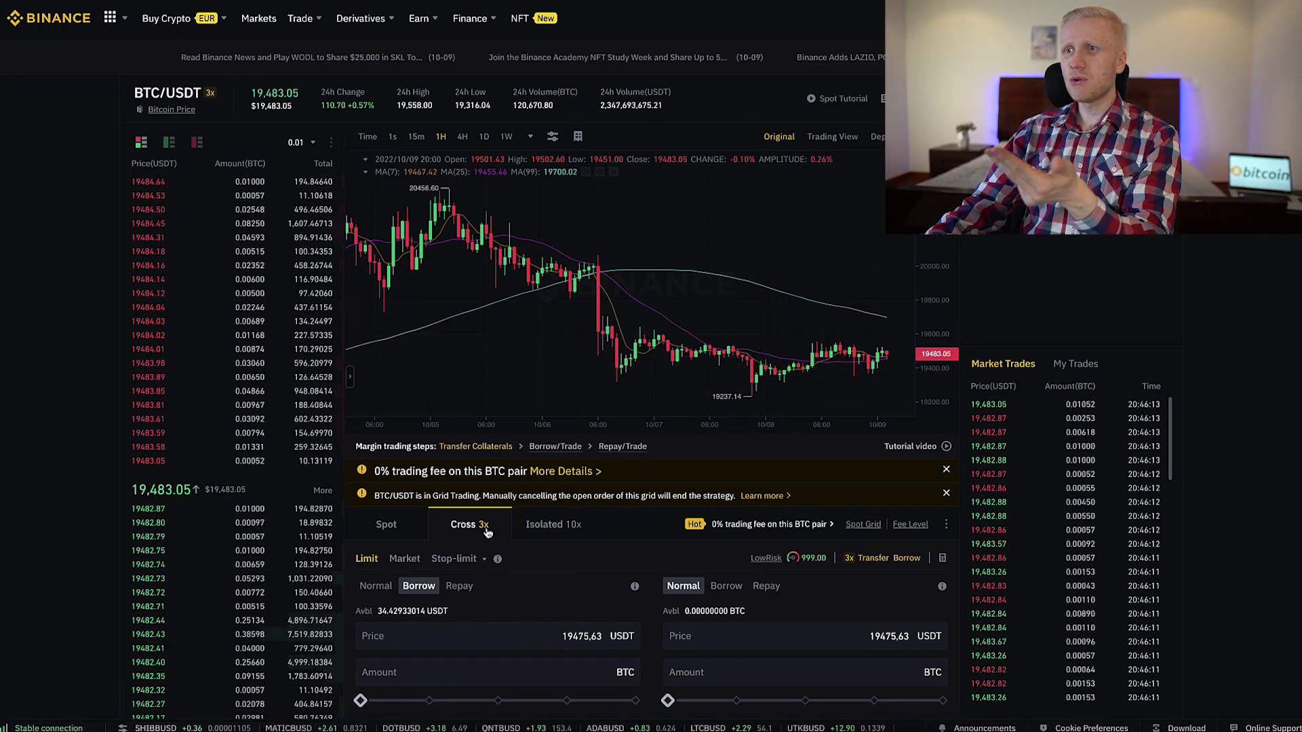
scroll(515, 576, down, 4)
scroll(519, 578, up, 2)
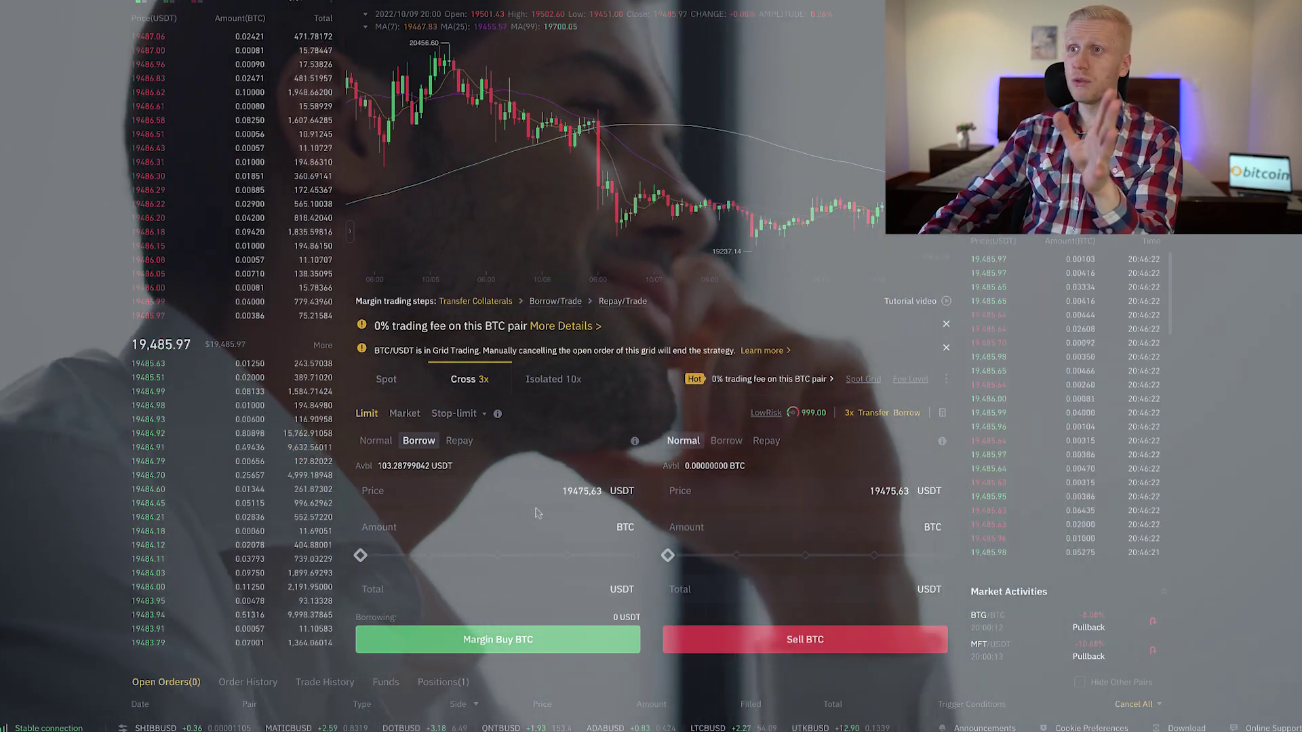
scroll(793, 379, down, 1)
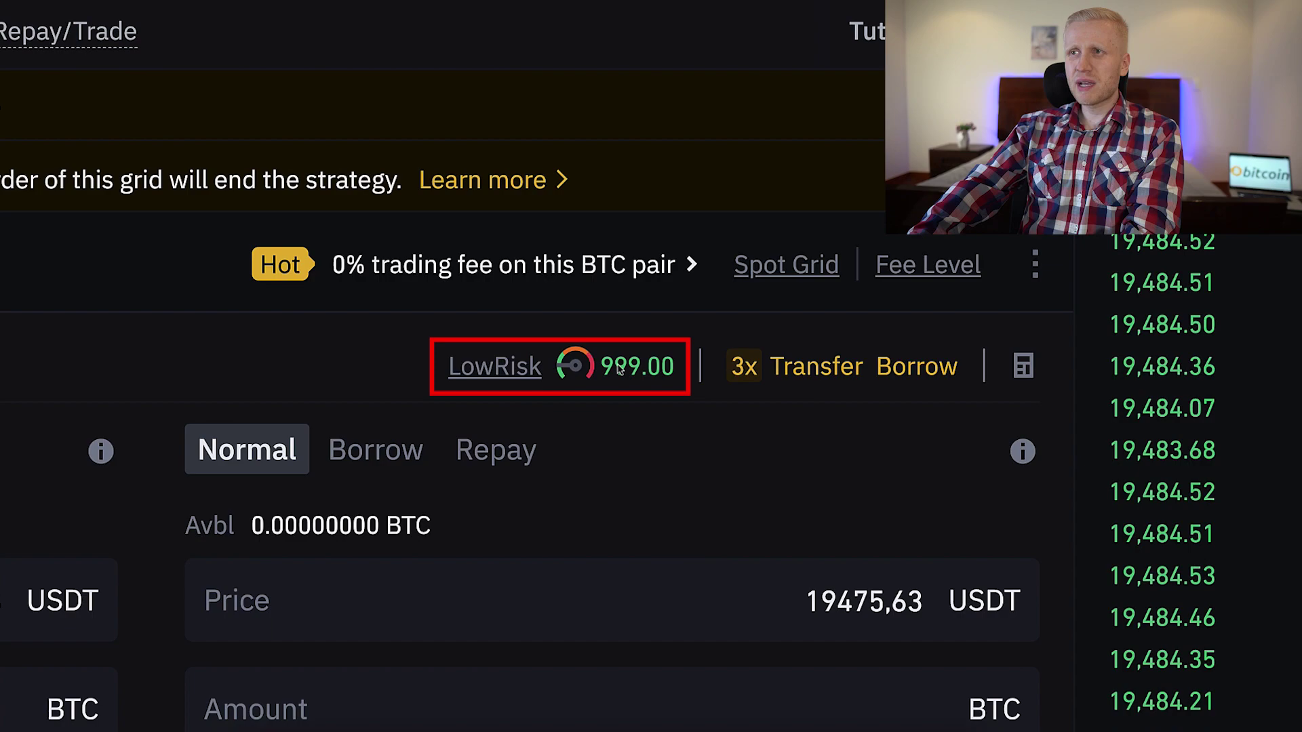
Read the LowRisk margin level tooltip and raise the buy slider from 43% to 89%
mouse_move(514, 367)
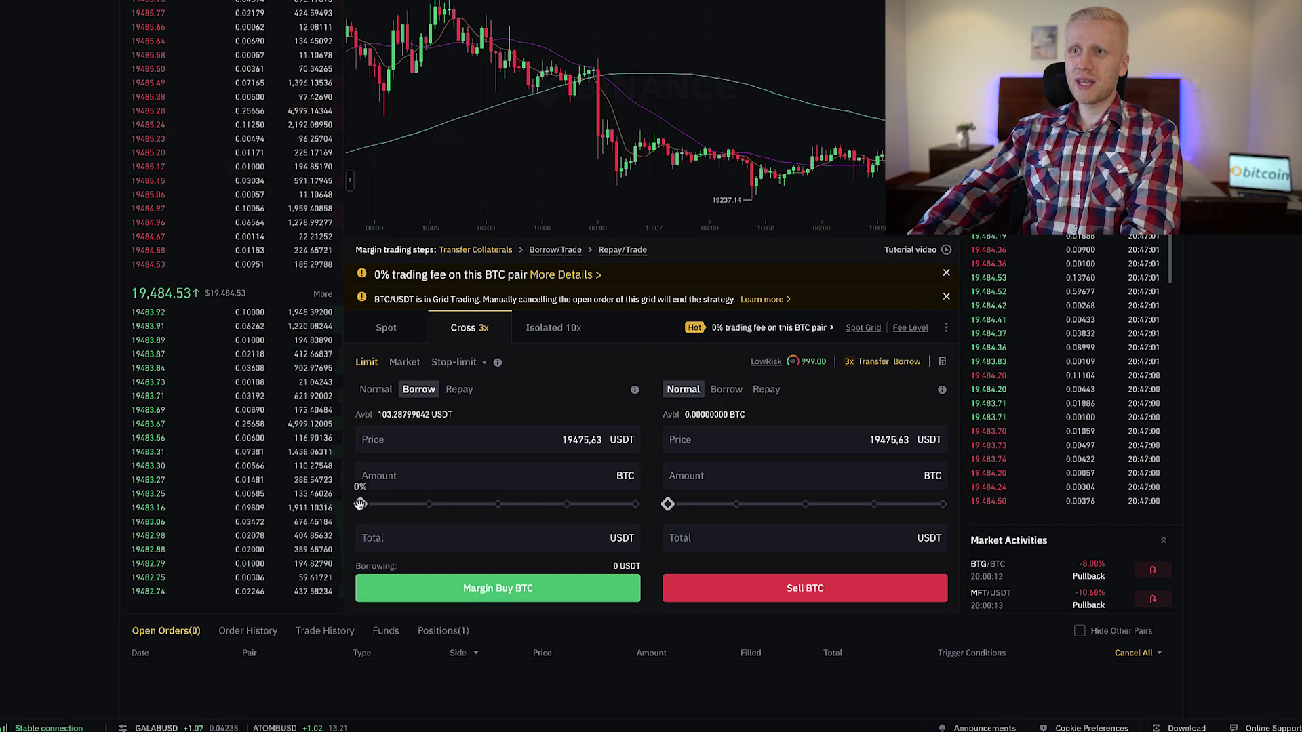
drag(502, 507, 385, 504)
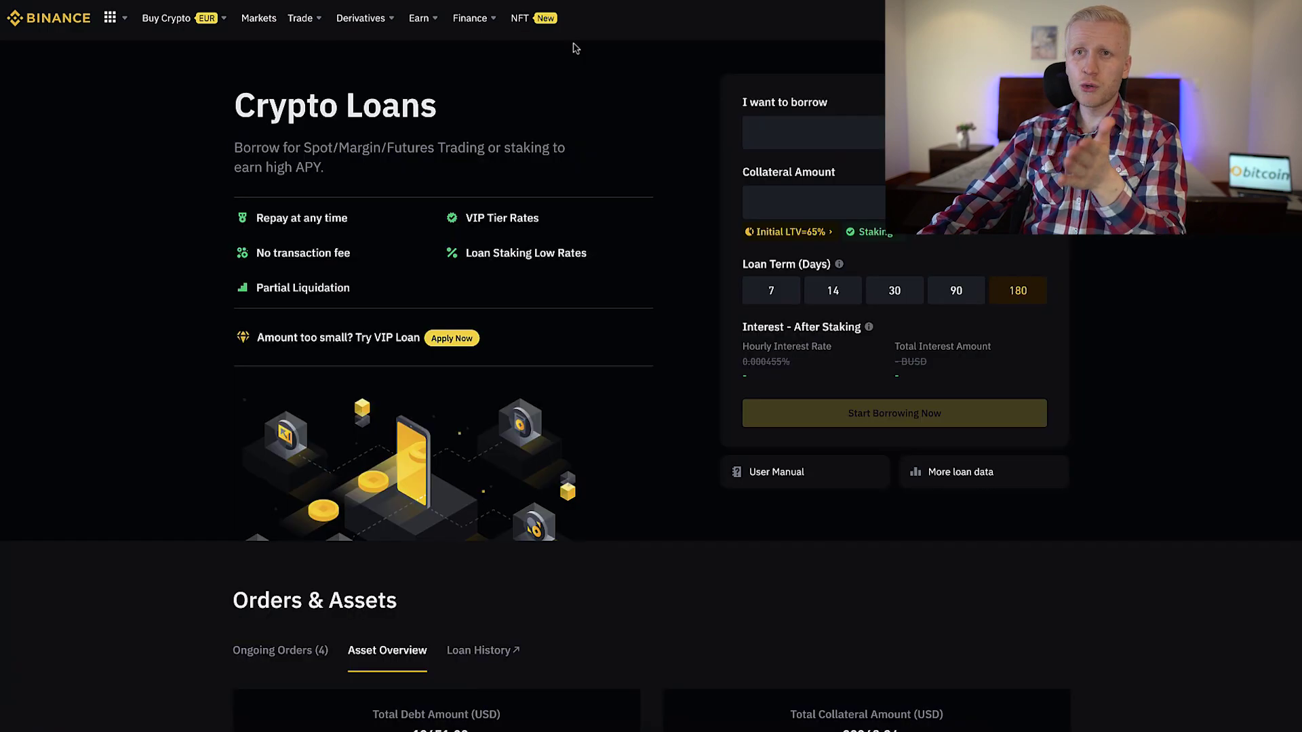
Scroll down the Binance page past the Crypto Loans total debt of about 12651 USD
scroll(410, 185, down, 9)
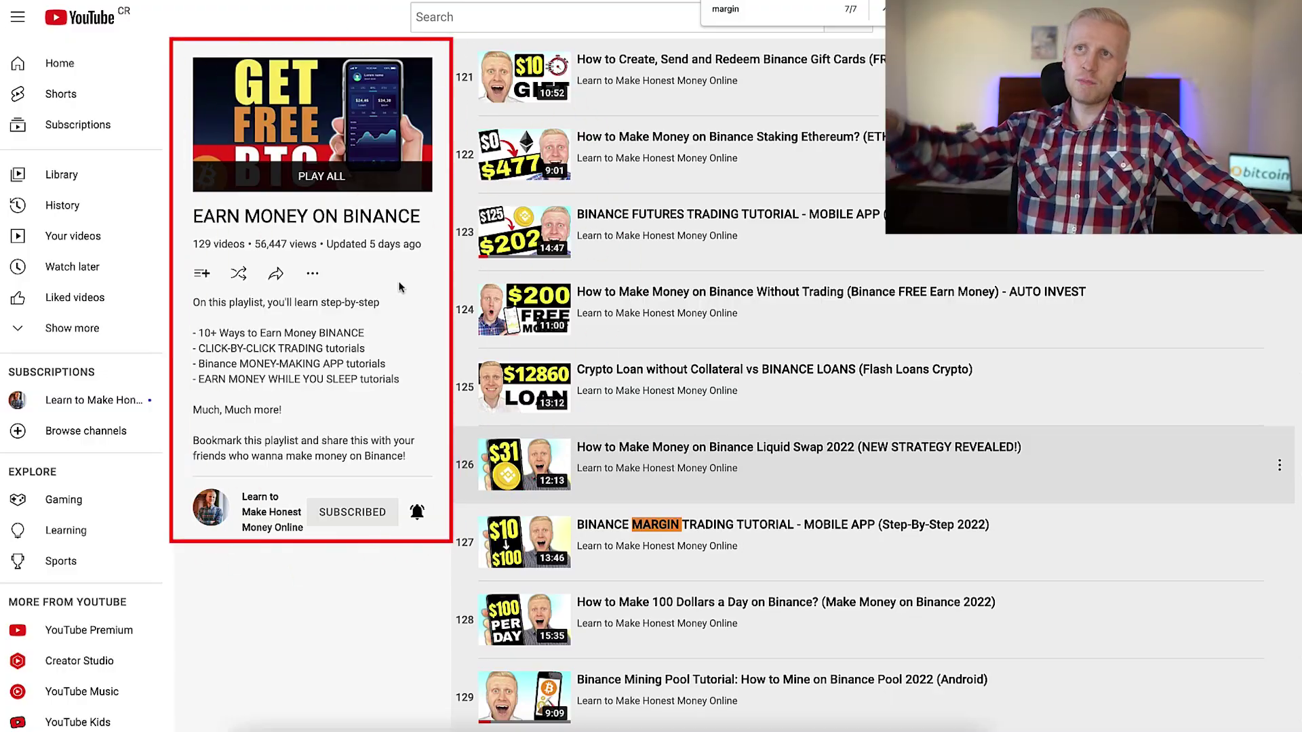
Scroll the 129-video EARN MONEY ON BINANCE playlist back up to its first video
scroll(764, 116, up, 20)
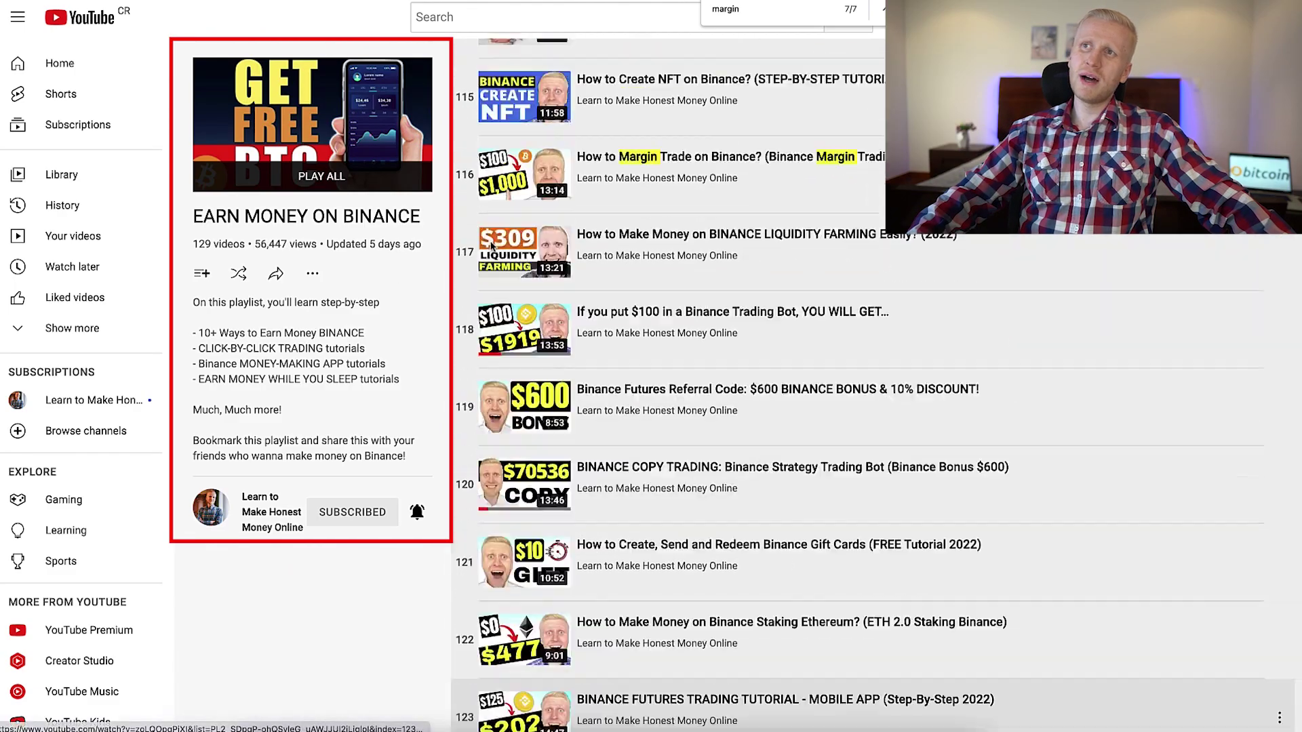
scroll(764, 116, up, 15)
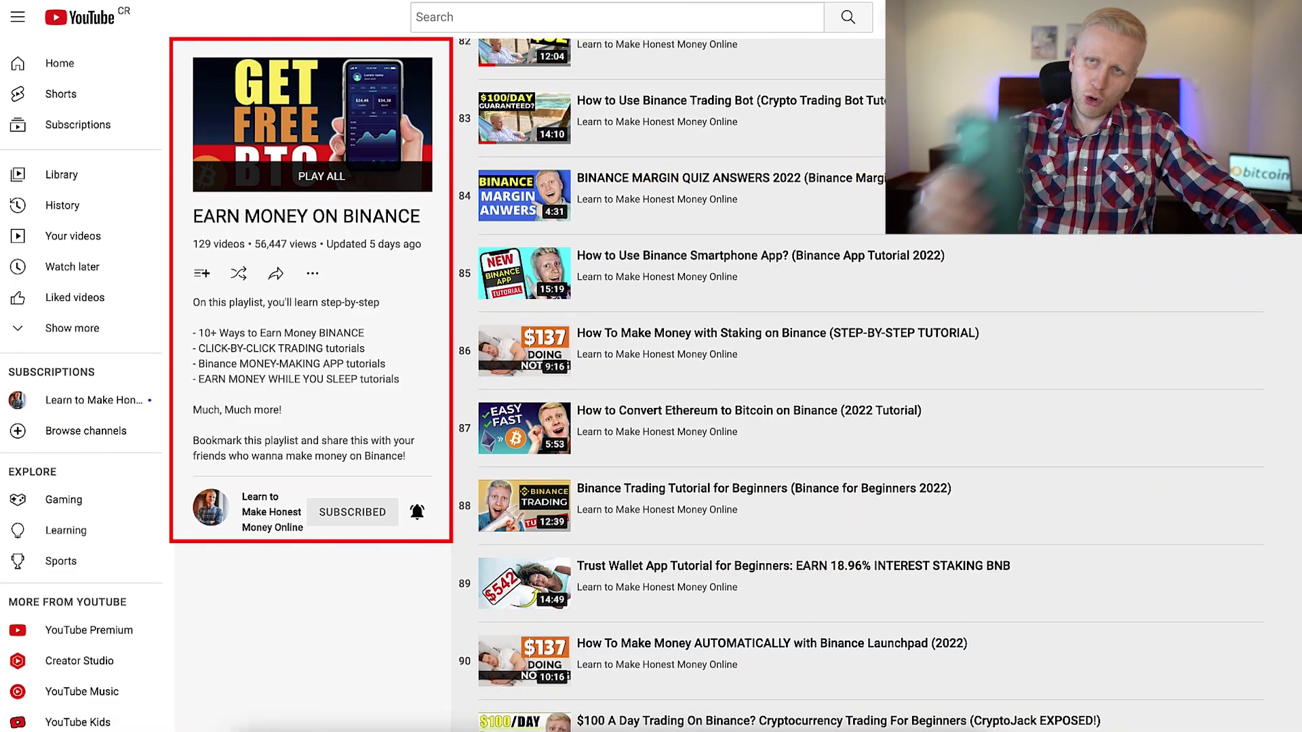
scroll(764, 117, up, 8)
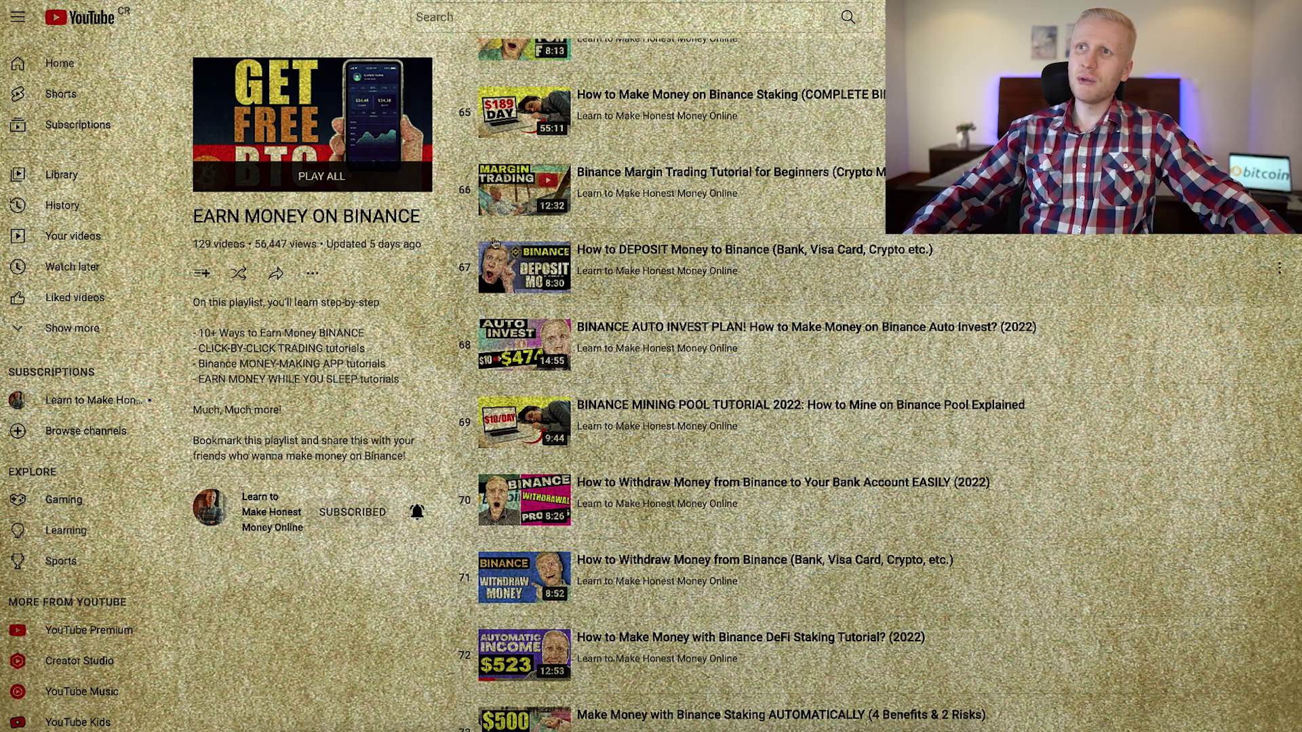
scroll(507, 241, down, 15)
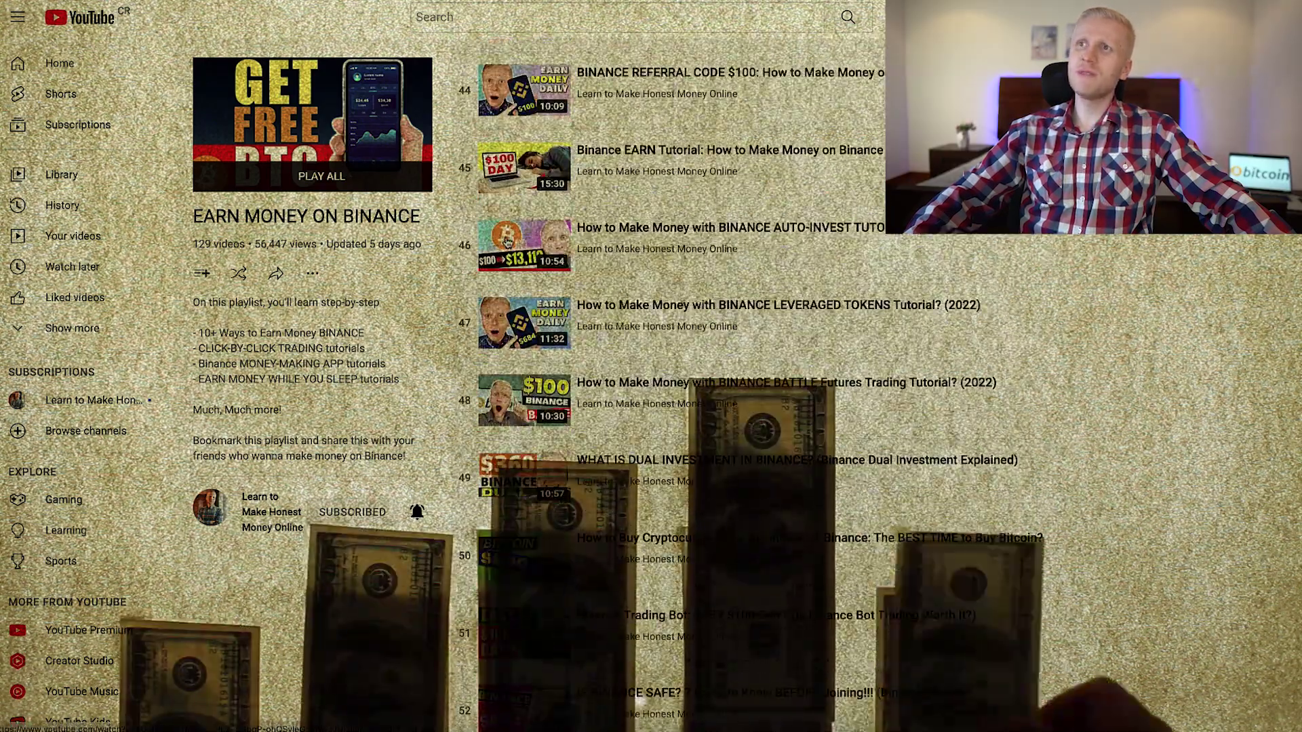
scroll(507, 242, up, 15)
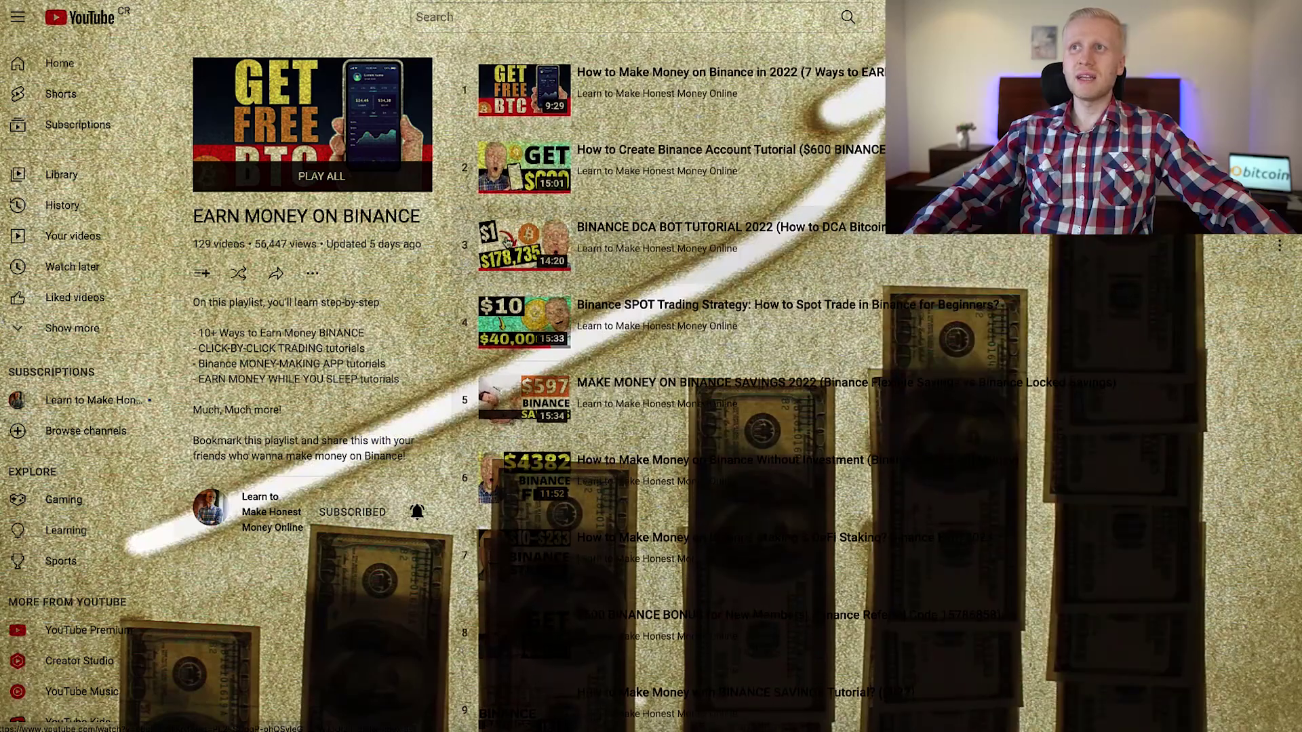